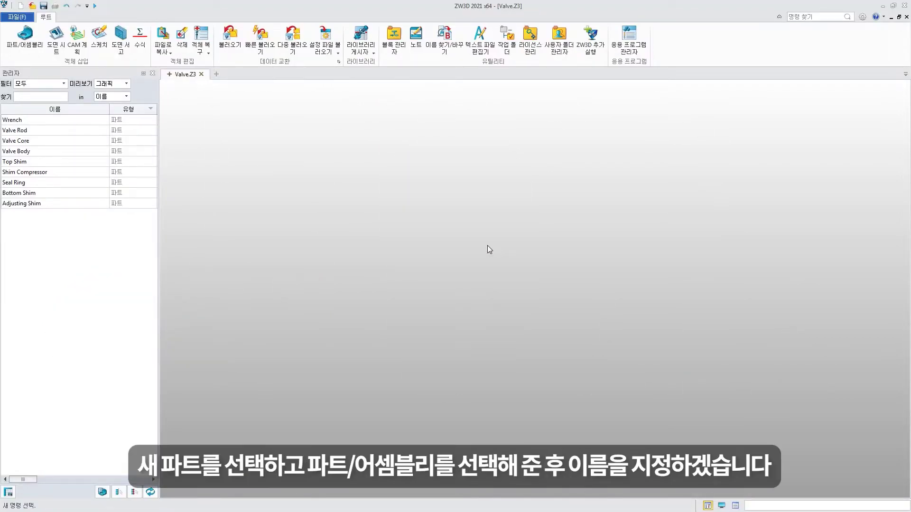
Create a new empty part named Rod(Sub-Assembly) in Valve.Z3.
left_click(37, 42)
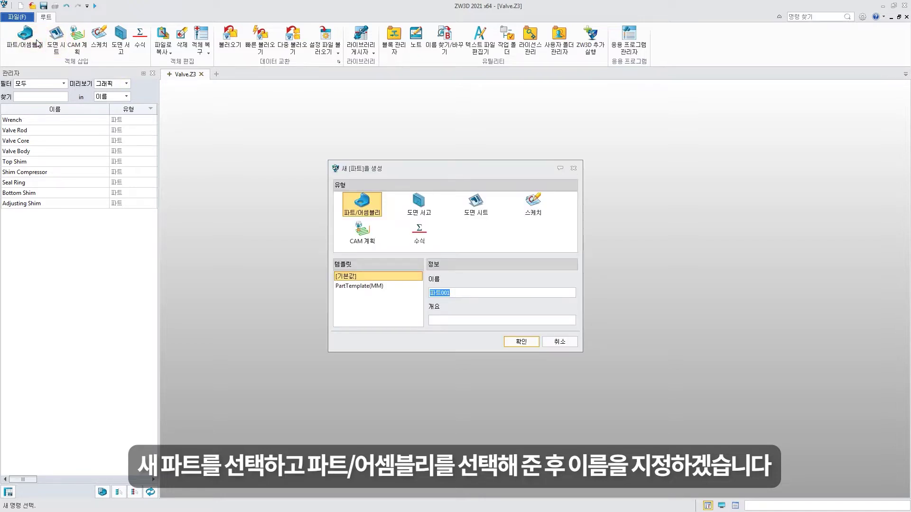
type("Rod(Sub-Assembly")
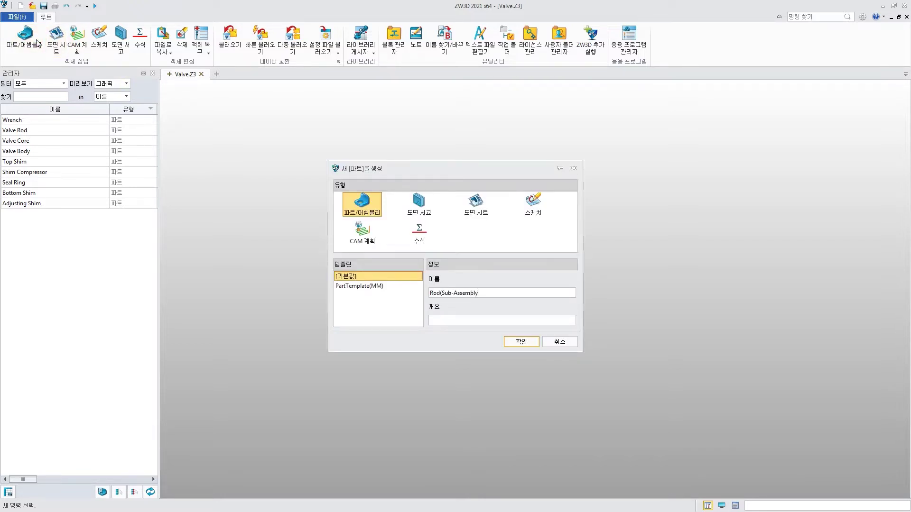
left_click(524, 342)
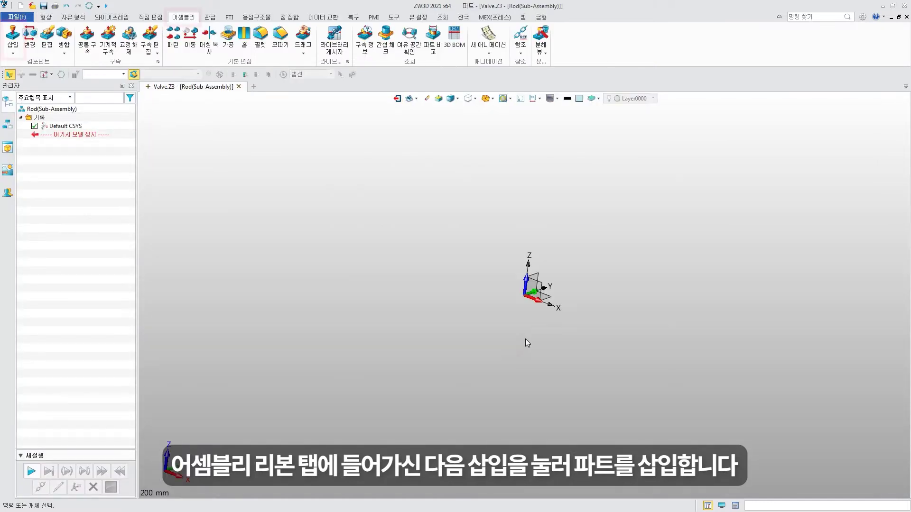
Insert the Valve Rod at the origin as a fixed component.
left_click(10, 38)
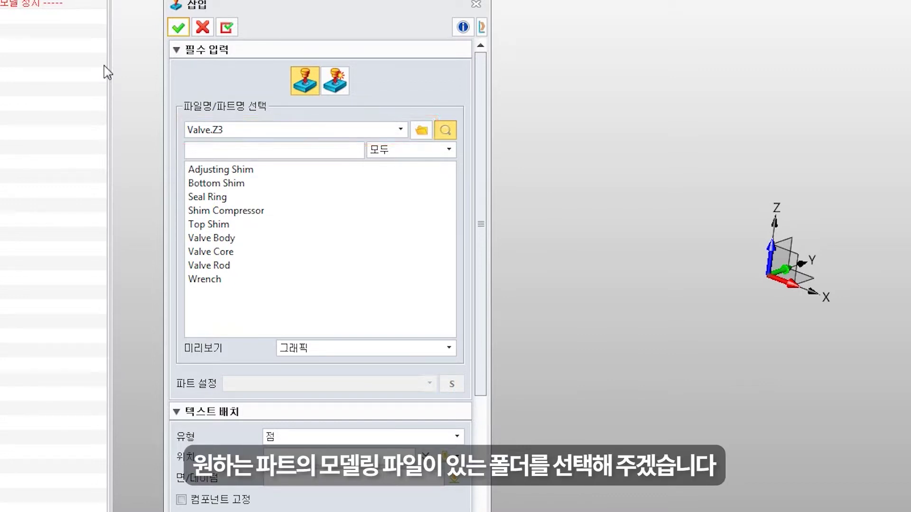
left_click(216, 266)
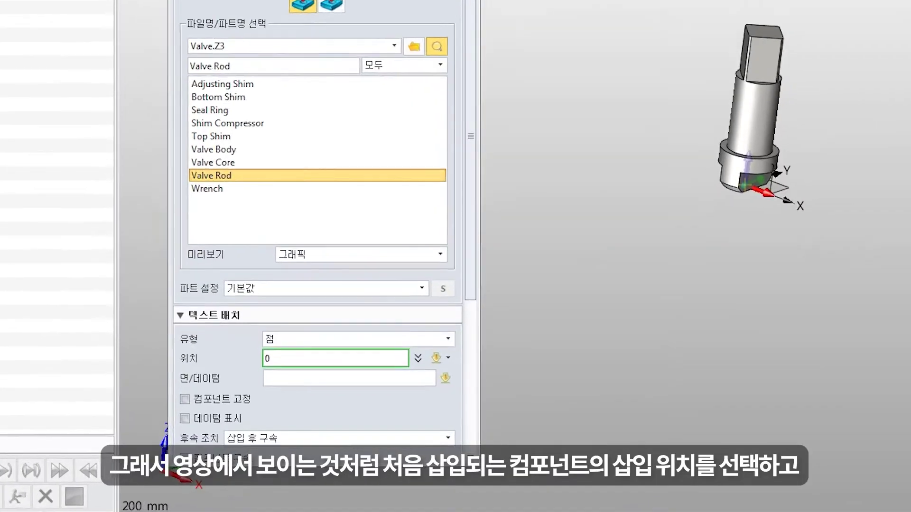
left_click(196, 426)
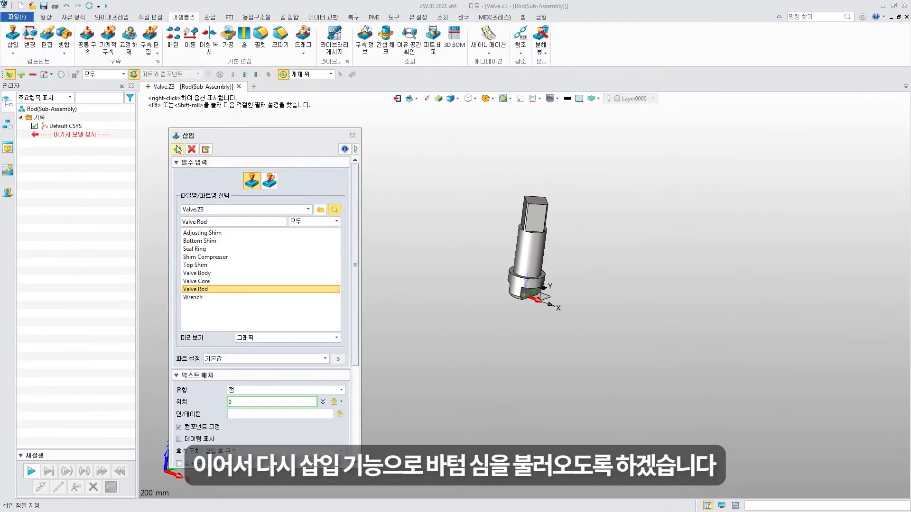
left_click(178, 149)
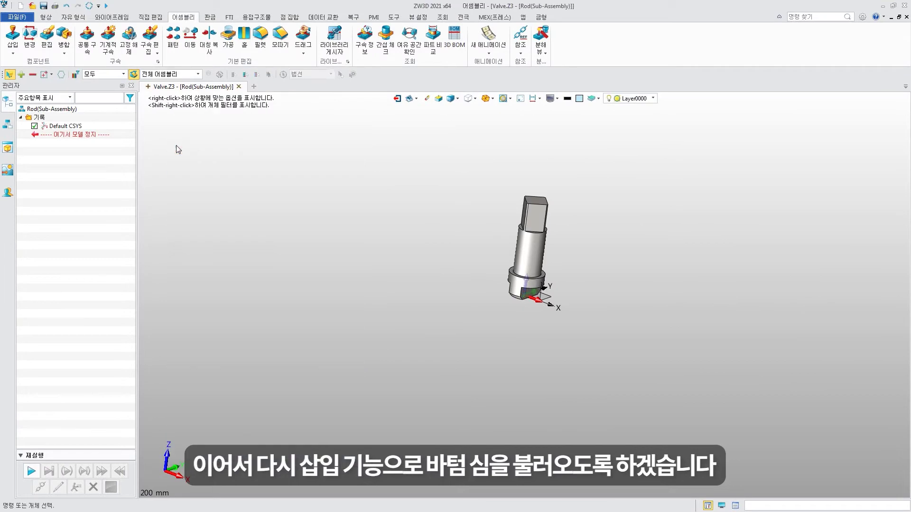
Insert unfixed Bottom Shims beside the Valve Rod.
left_click(13, 35)
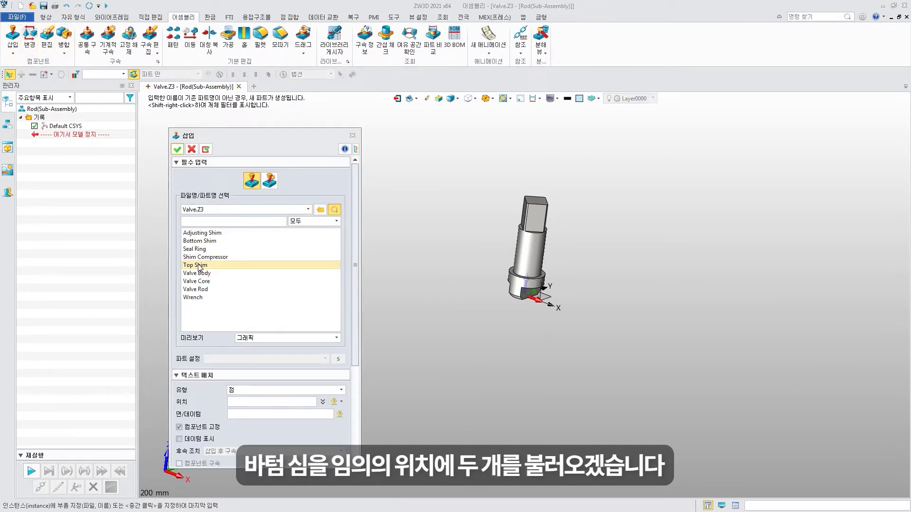
left_click(214, 241)
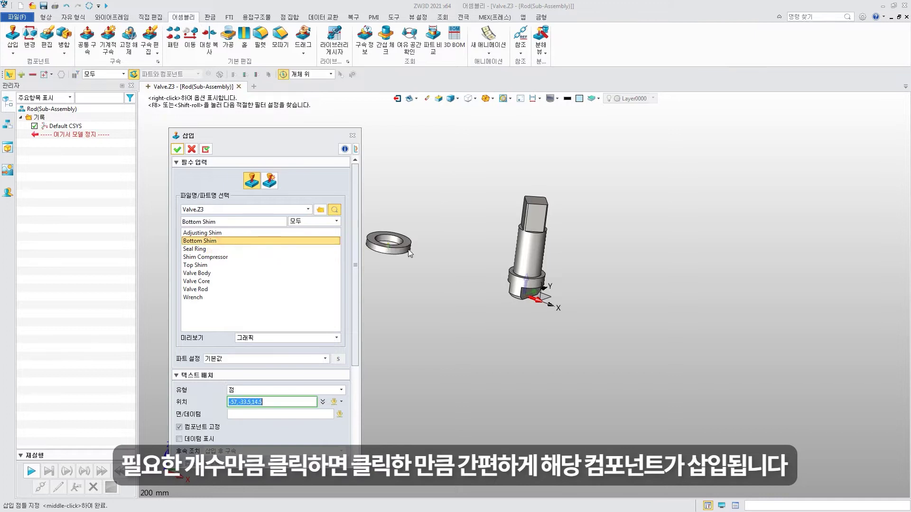
left_click(403, 166)
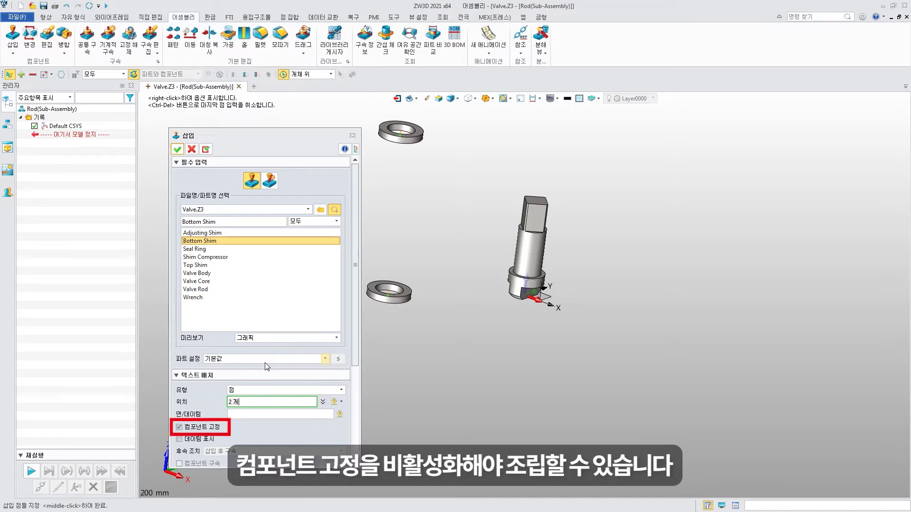
left_click(207, 428)
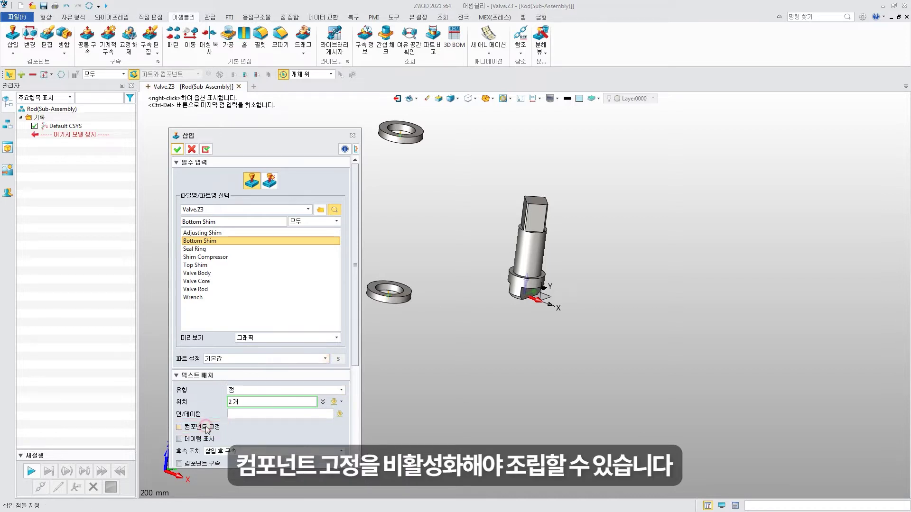
left_click(205, 150)
Insert two Top Shims at the upper and lower right of the view.
left_click(195, 265)
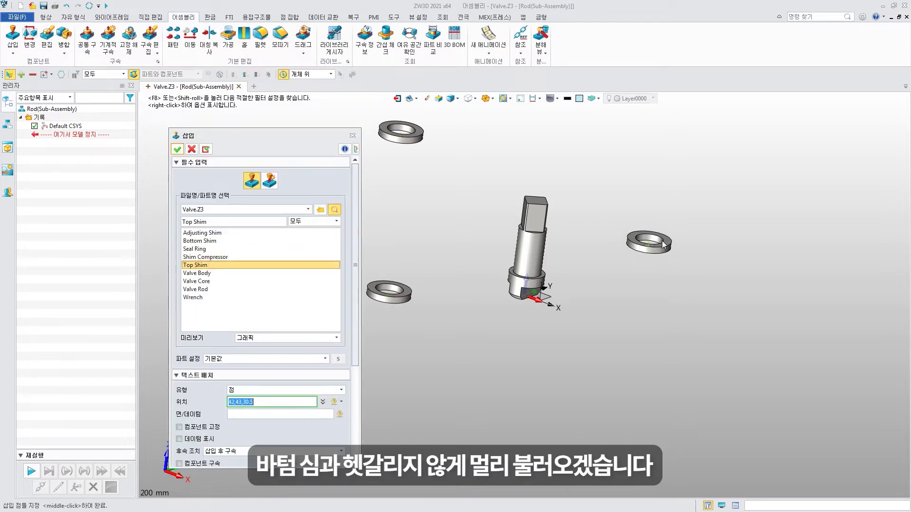
left_click(767, 162)
left_click(754, 364)
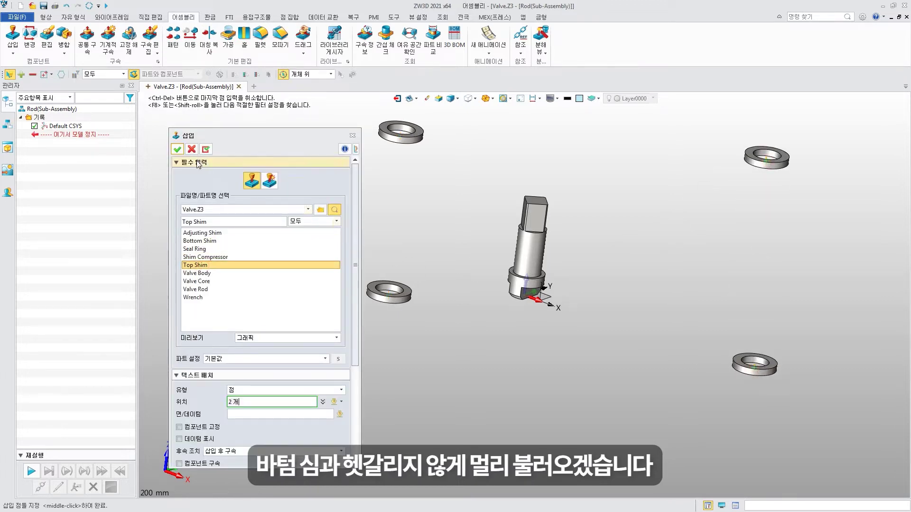
left_click(178, 150)
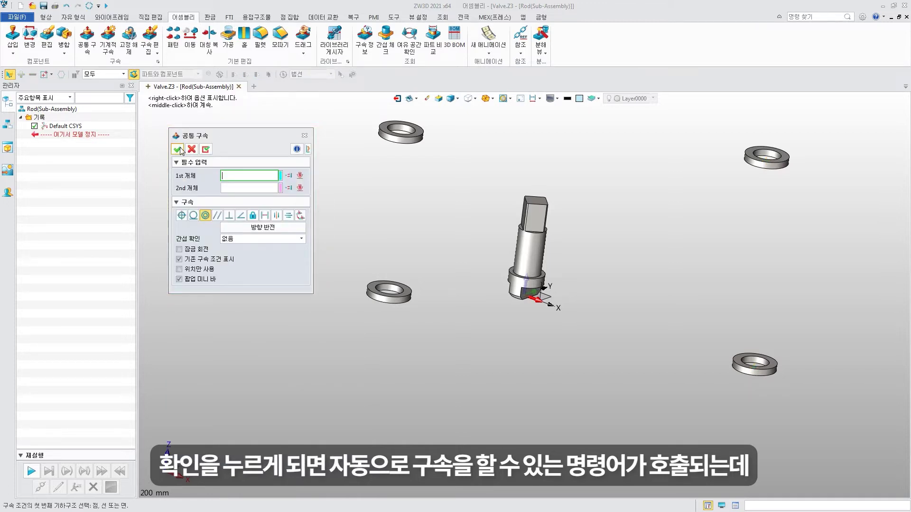
Mate a Bottom Shim's lower face coincident with the Valve Rod's shoulder face.
left_click(189, 150)
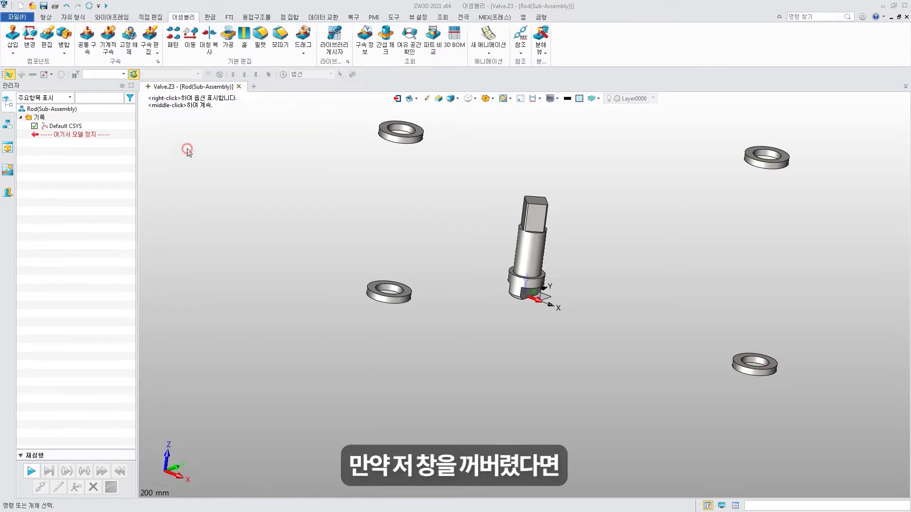
left_click(87, 37)
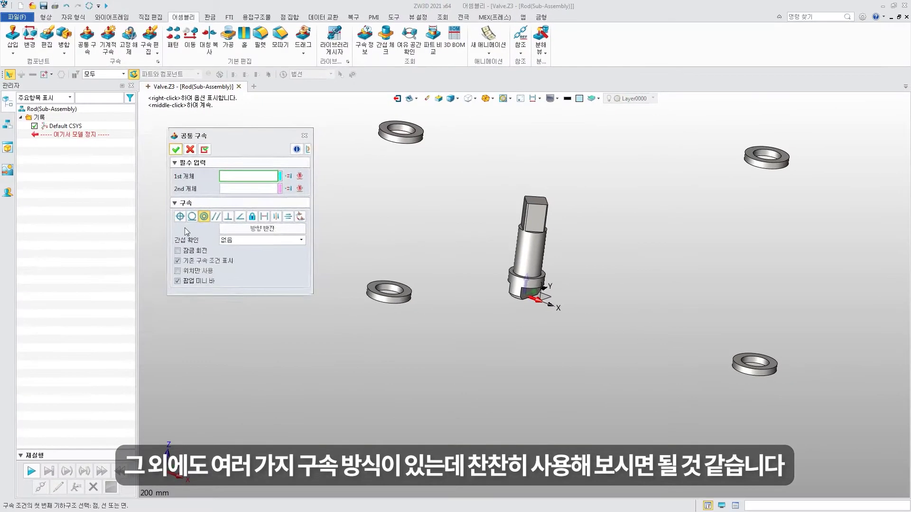
left_click(184, 223)
middle_click_drag(376, 327, 422, 220)
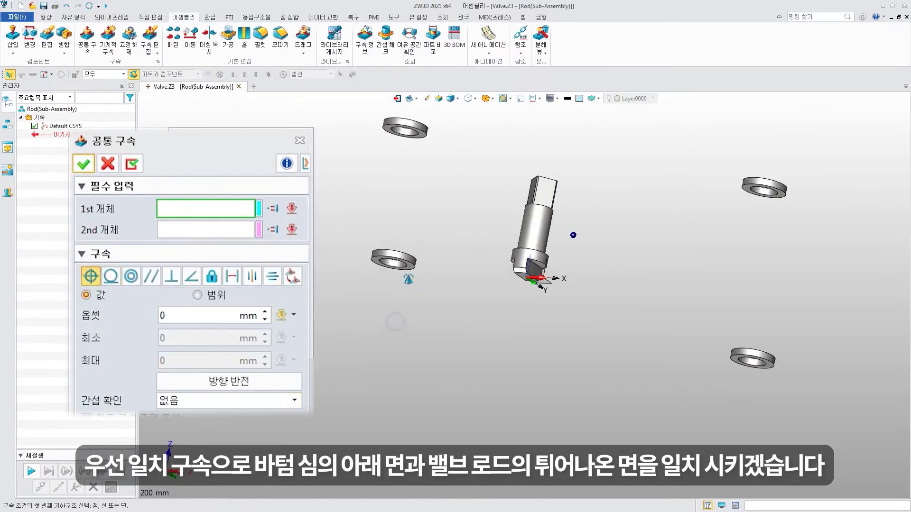
scroll(412, 212, "up", 5)
left_click(412, 213)
middle_click_drag(573, 211, 631, 284)
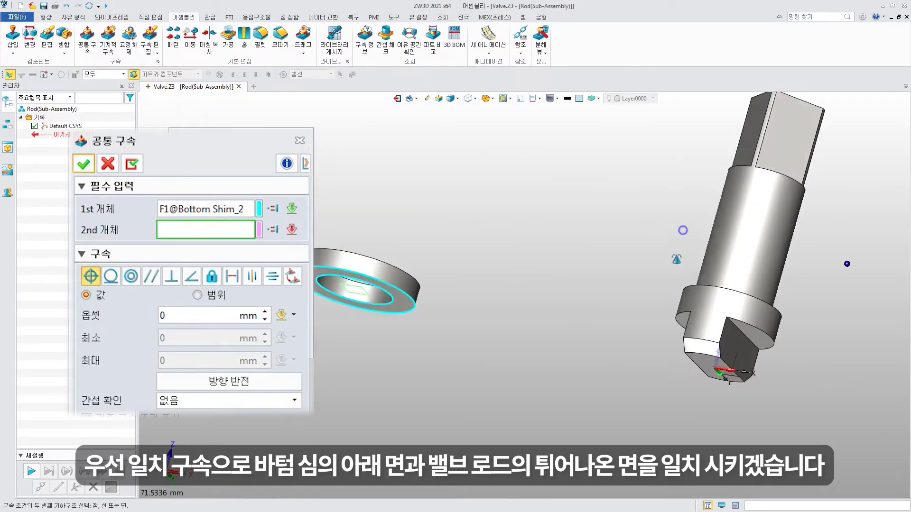
scroll(662, 328, "up", 3)
left_click(662, 328)
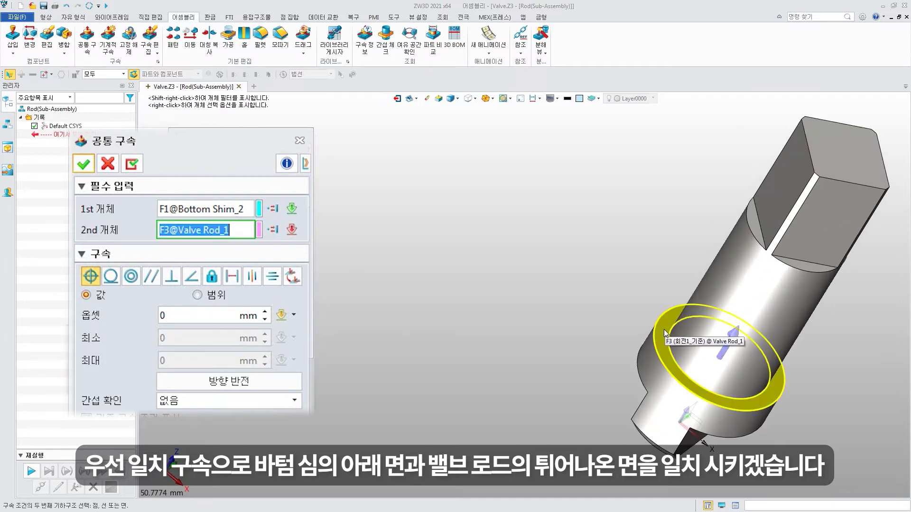
left_click(664, 329)
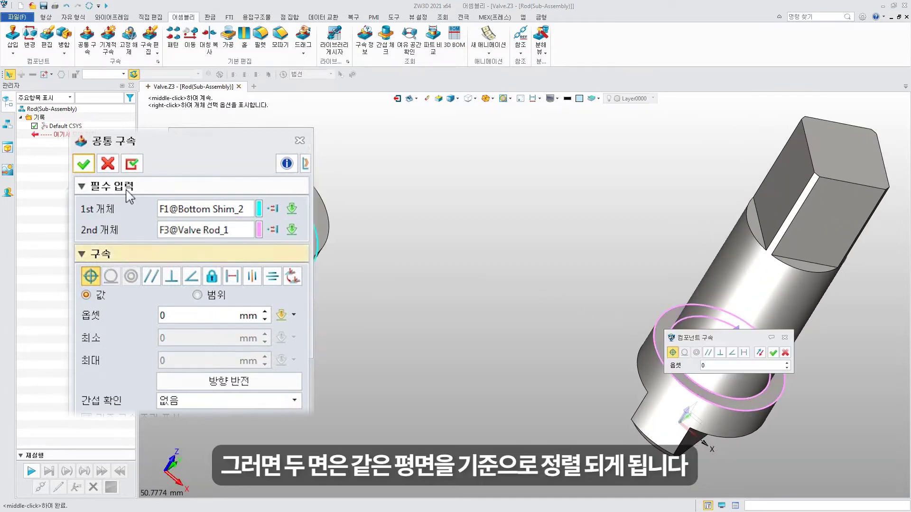
left_click(132, 165)
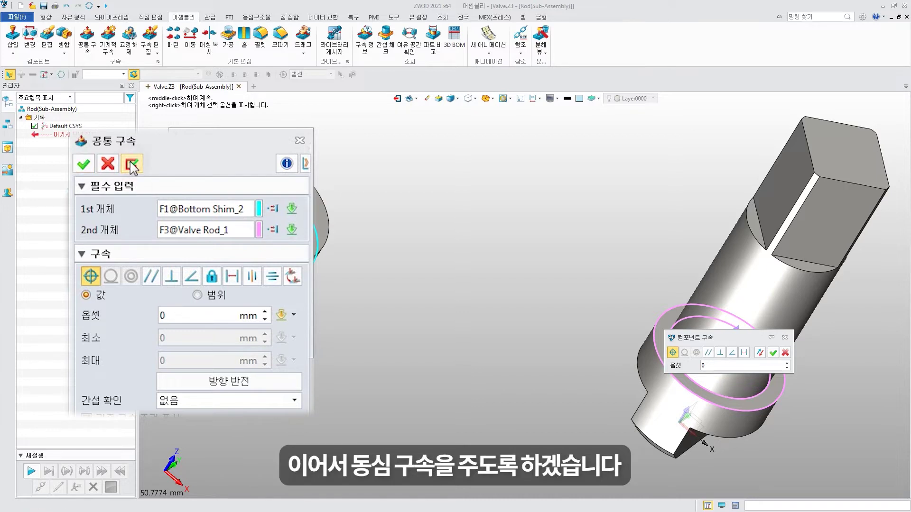
Make the Bottom Shim concentric with the Valve Rod's circular edge, rotation locked.
left_click(131, 276)
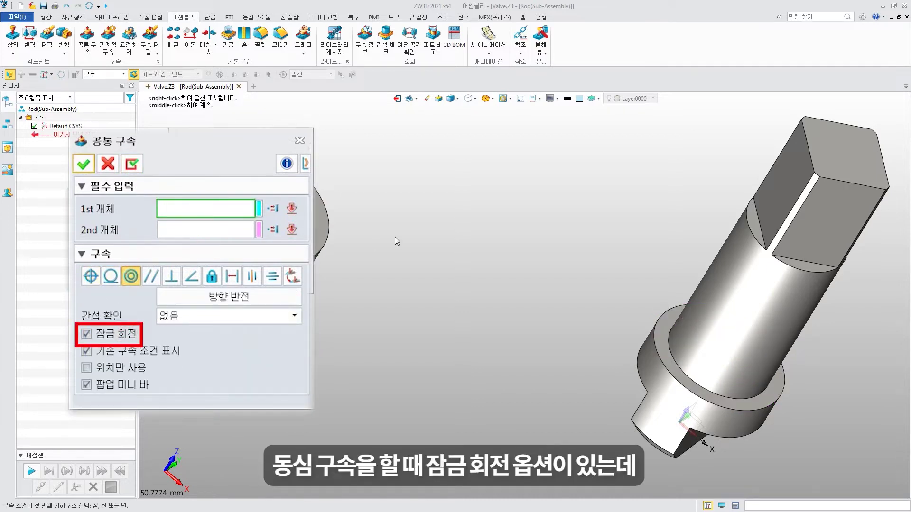
left_click(324, 233)
left_click(745, 378)
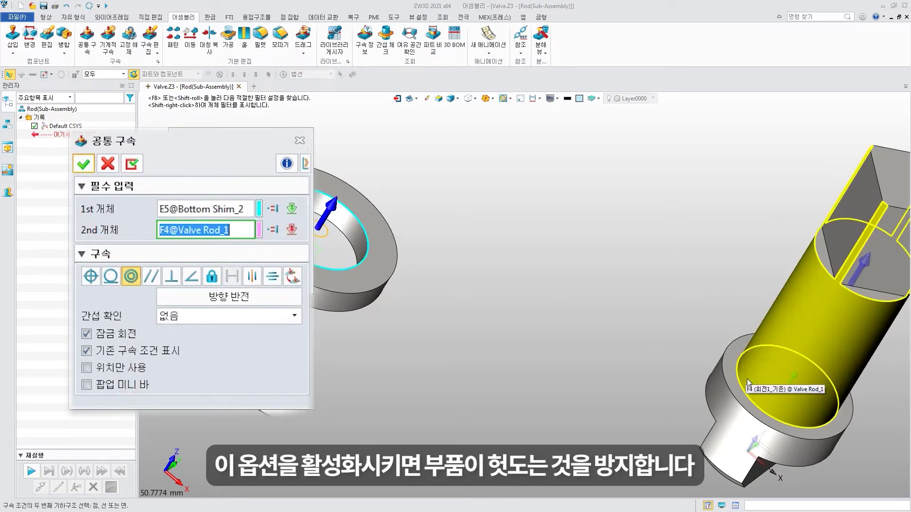
left_click(744, 383)
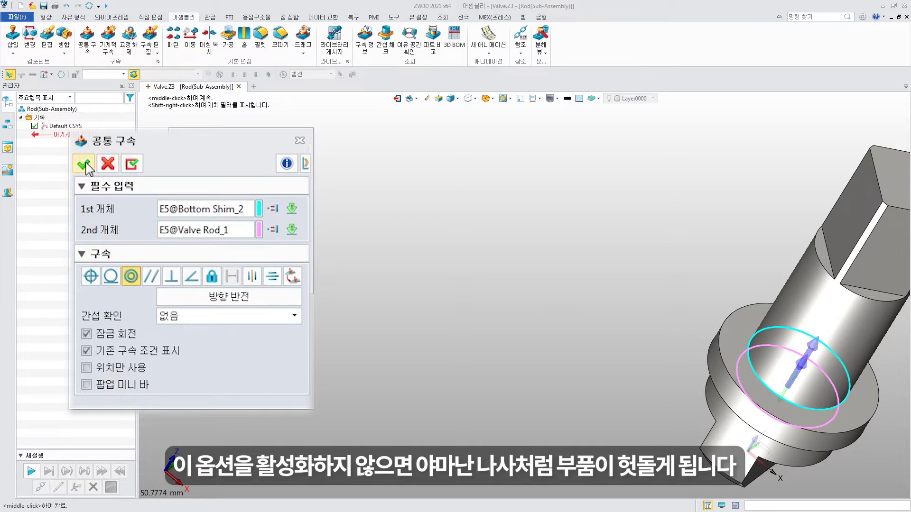
left_click(131, 164)
Bring the loose shims into view with the coincident constraint type selected.
middle_click_drag(663, 379, 541, 420)
scroll(441, 250, "down", 3)
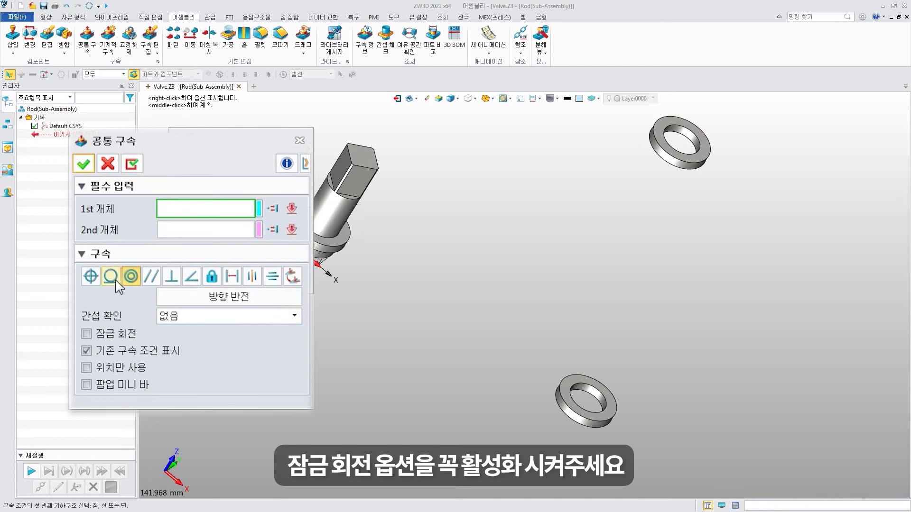
left_click(90, 276)
mouse_move(488, 395)
middle_mouse_down()
mouse_move(533, 397)
mouse_move(509, 429)
middle_mouse_up()
scroll(663, 307, "up", 3)
scroll(662, 308, "up", 2)
Seat a Top Shim face-to-face and concentric on the constrained Bottom Shim.
left_click(570, 344)
scroll(543, 294, "down", 3)
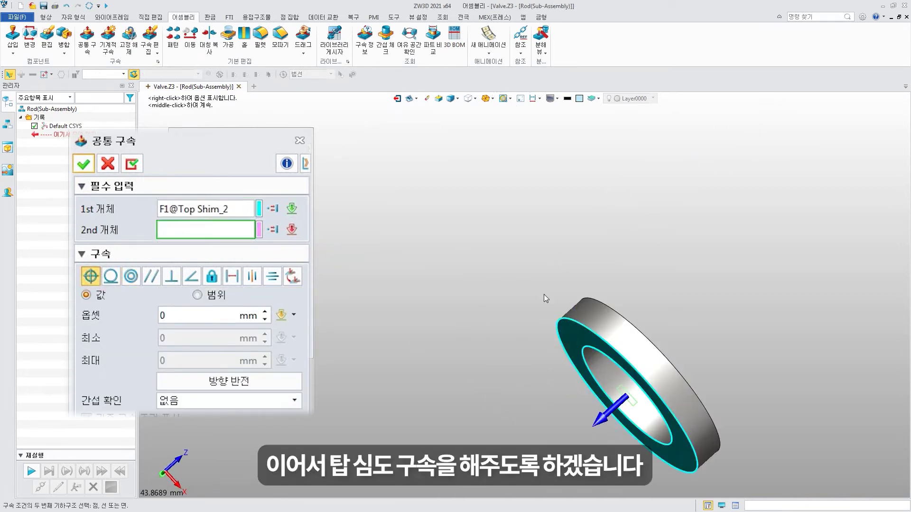
scroll(534, 281, "down", 3)
middle_click_drag(534, 280, 516, 201)
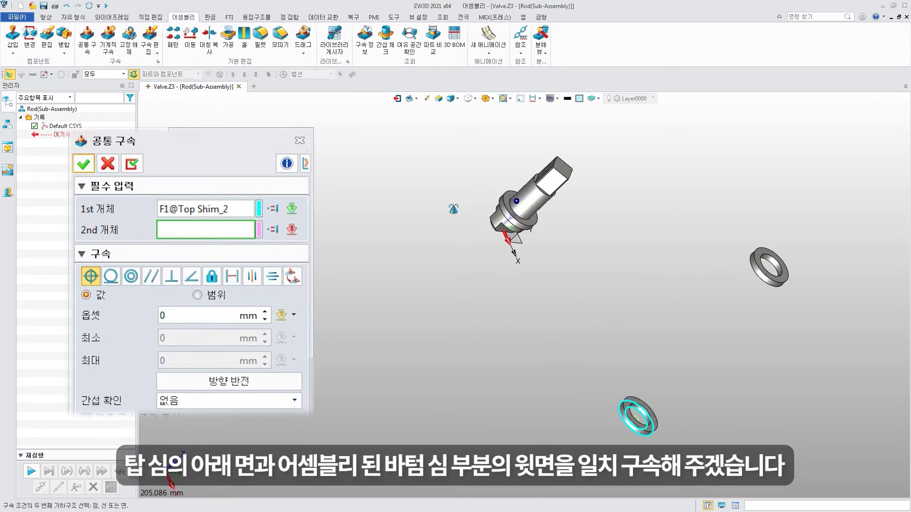
scroll(520, 223, "up", 3)
left_click(520, 224)
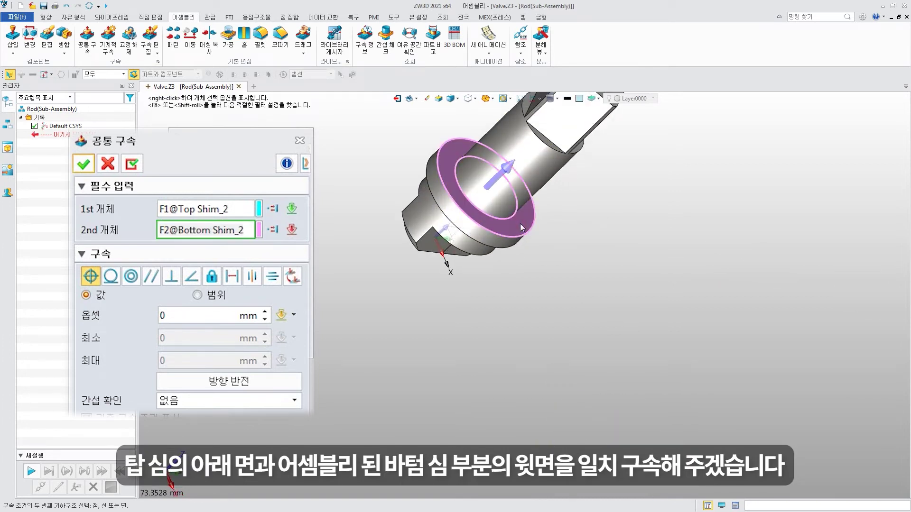
left_click(132, 164)
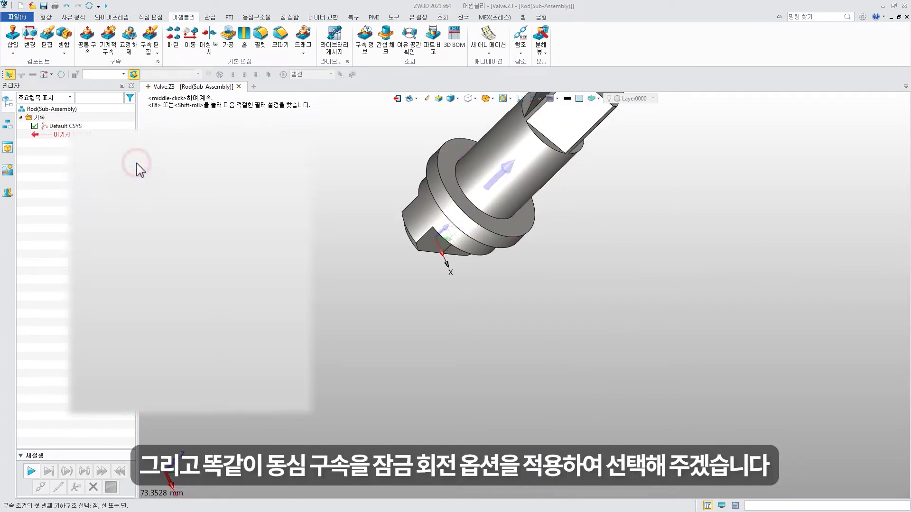
left_click(131, 276)
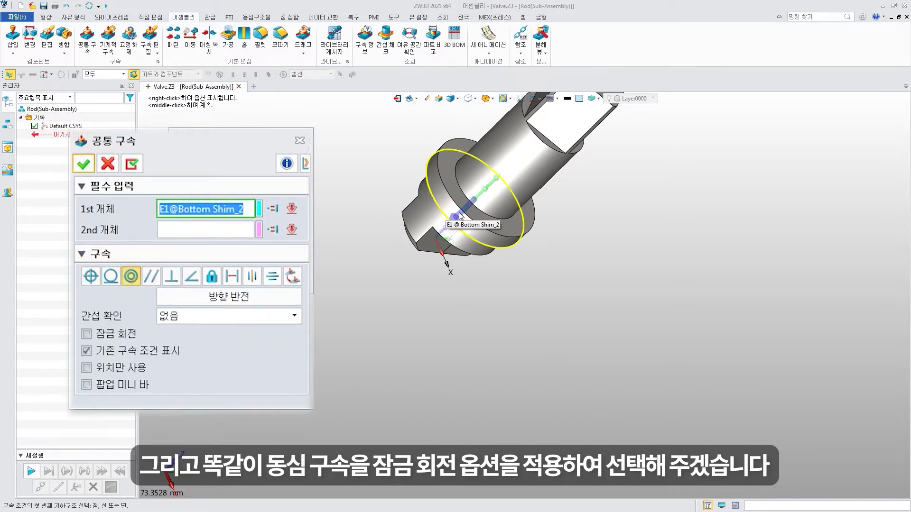
left_click(527, 228)
scroll(513, 304, "down", 2)
scroll(513, 304, "down", 2)
left_click(545, 332)
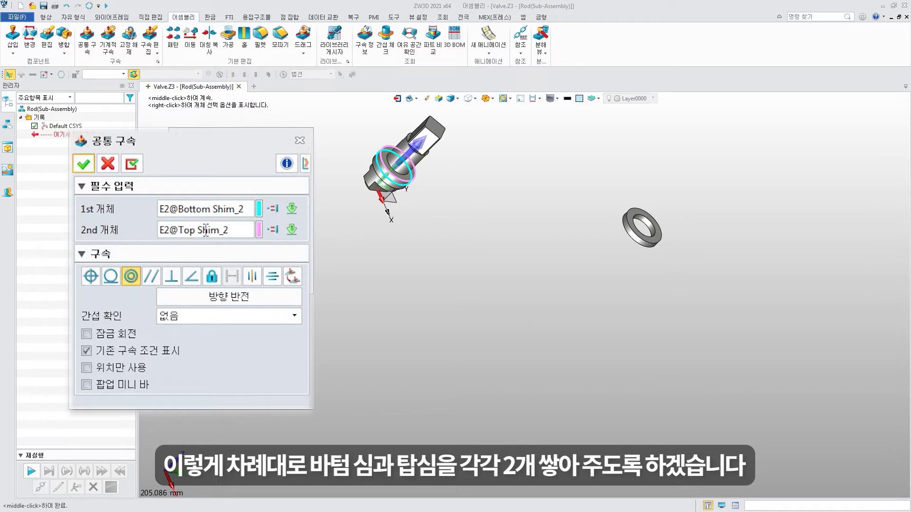
left_click(131, 164)
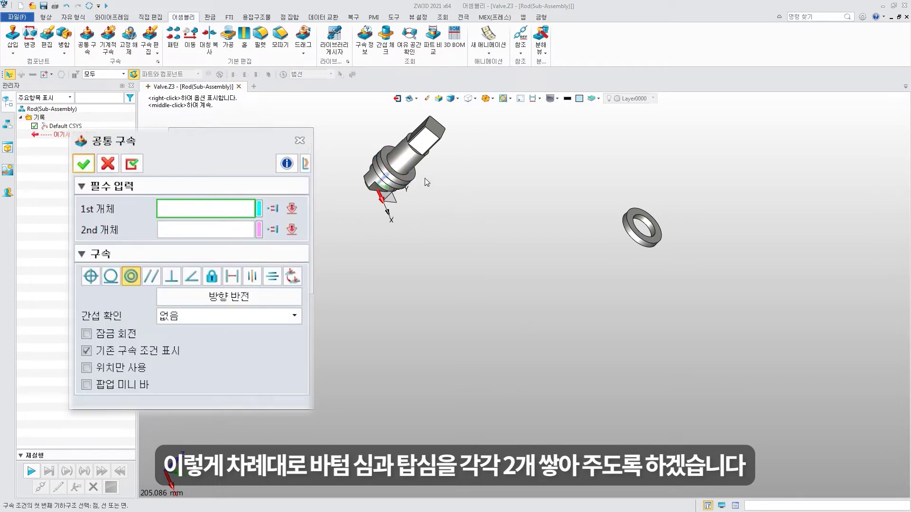
Mate the next shim face-to-face and concentric onto the shim stack.
scroll(354, 185, "down", 2)
scroll(448, 254, "up", 3)
left_click(749, 190)
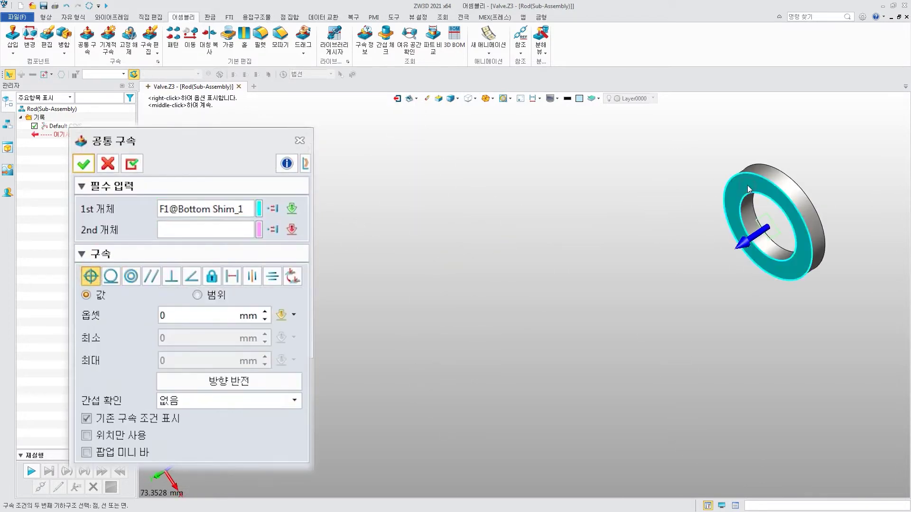
scroll(629, 255, "down", 3)
scroll(503, 297, "up", 3)
left_click(503, 297)
left_click(131, 164)
left_click(132, 276)
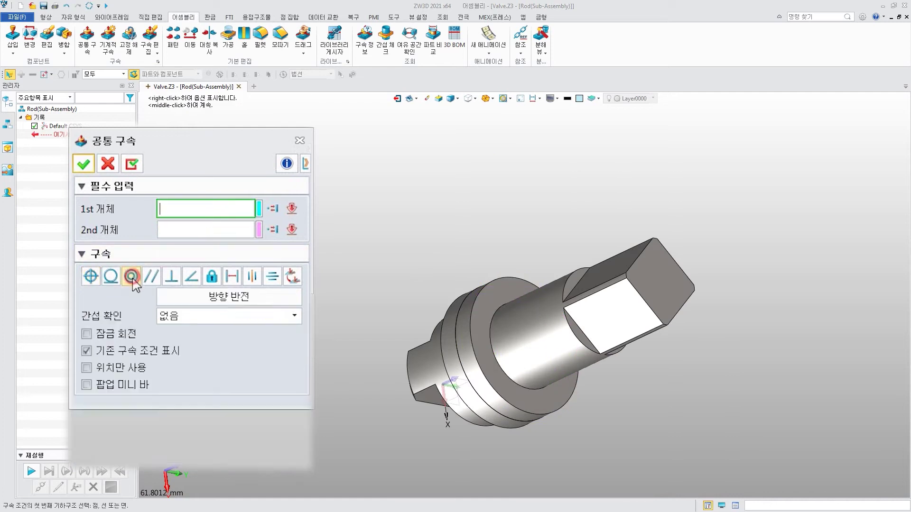
scroll(449, 171, "down", 2)
left_click(409, 152)
left_click(449, 405)
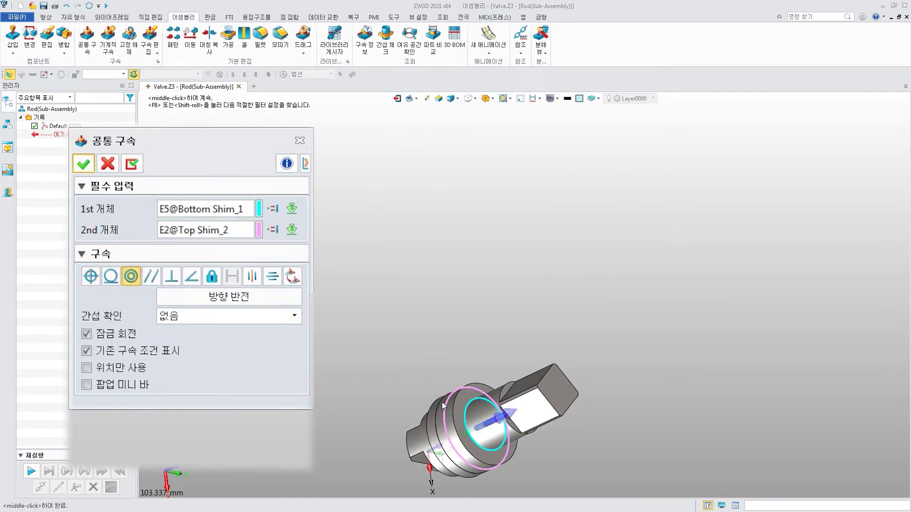
middle_click(449, 404)
Stack the last shim face-to-face and concentrically, completing the four-shim stack.
scroll(449, 405, "down", 2)
left_click(519, 284)
scroll(520, 285, "up", 3)
left_click(502, 249)
scroll(502, 249, "down", 3)
scroll(614, 178, "up", 3)
left_click(614, 178)
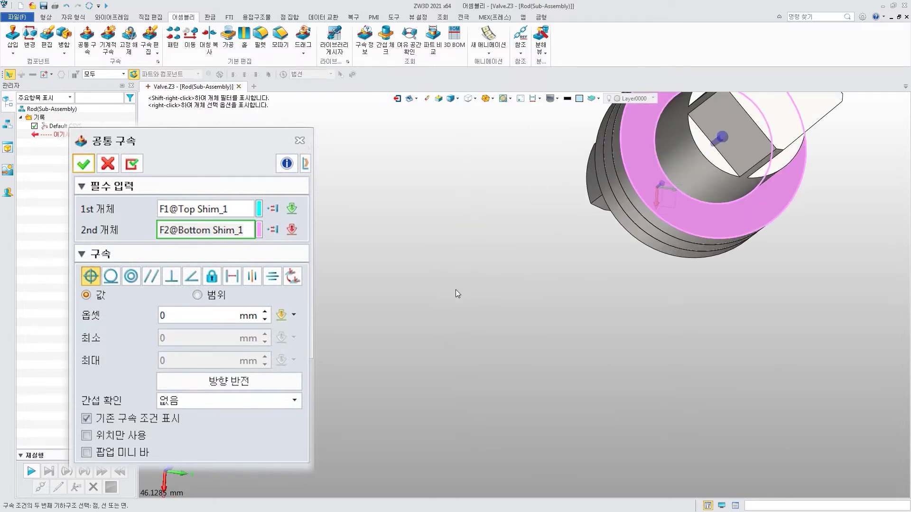
scroll(464, 288, "down", 2)
left_click(132, 163)
scroll(480, 316, "down", 1)
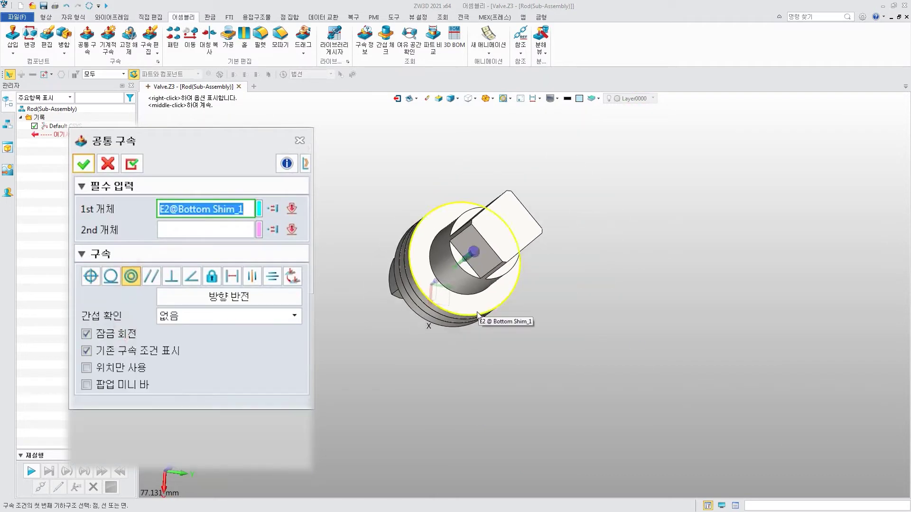
left_click(479, 316)
scroll(639, 356, "down", 2)
left_click(665, 409)
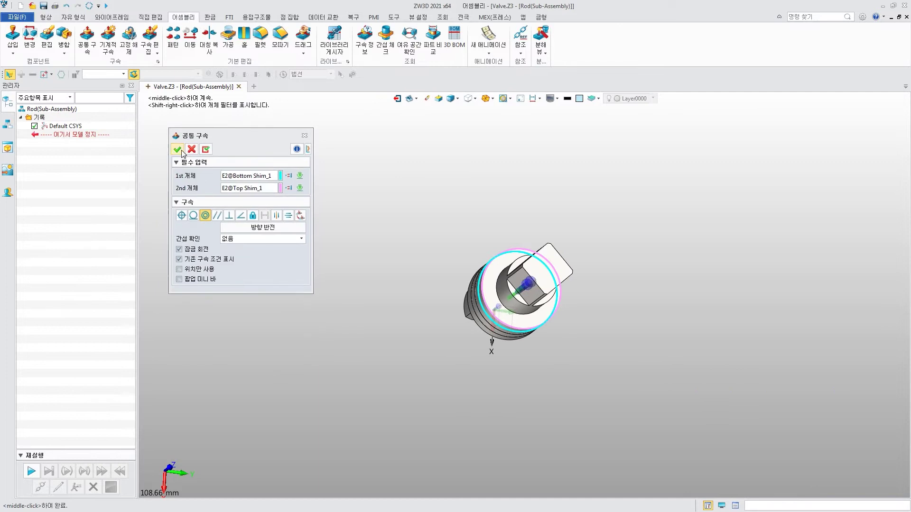
left_click(183, 151)
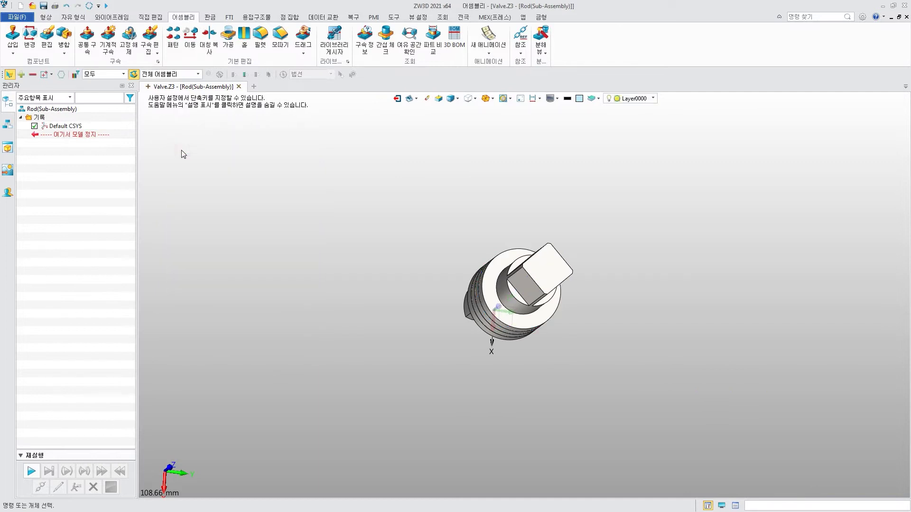
Insert the Shim Compressor beside the Valve Rod.
left_click(13, 38)
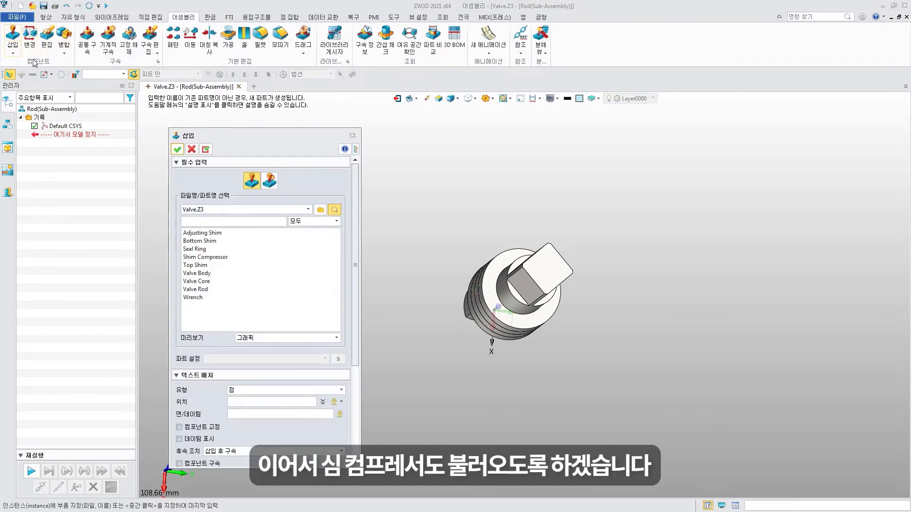
left_click(255, 258)
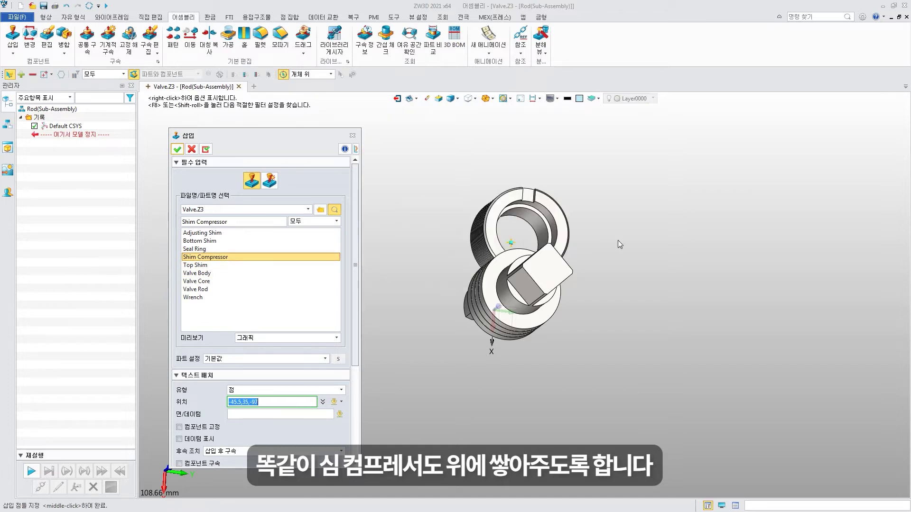
left_click(652, 292)
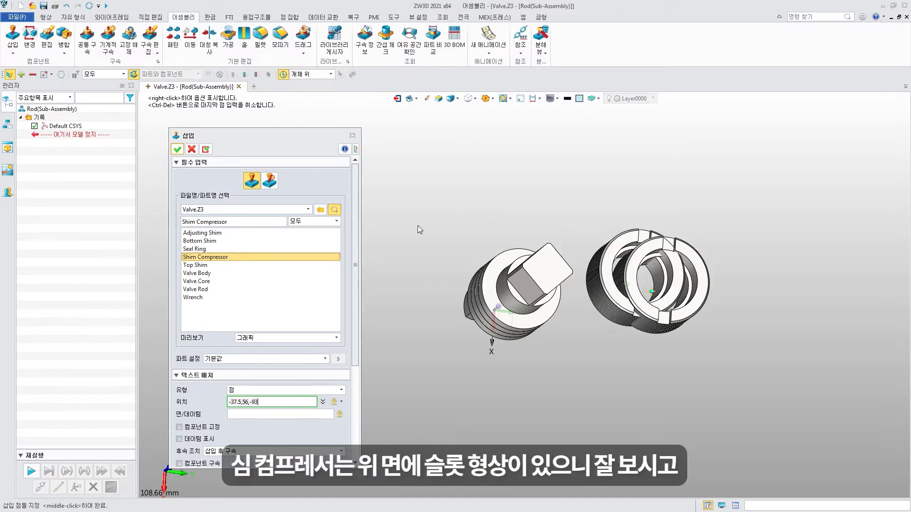
left_click(177, 150)
Constrain the Shim Compressor coincident and concentric to Top Shim_1, then start a new part.
left_click(546, 314)
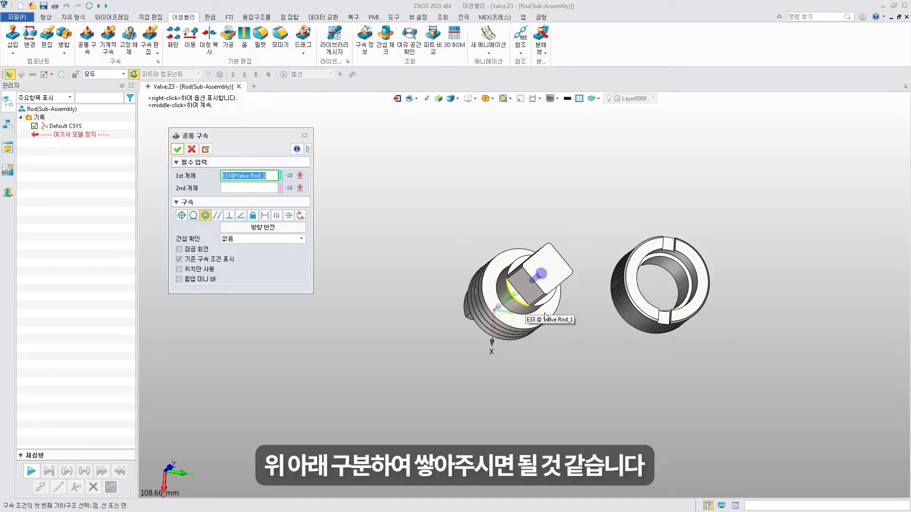
left_click(491, 287)
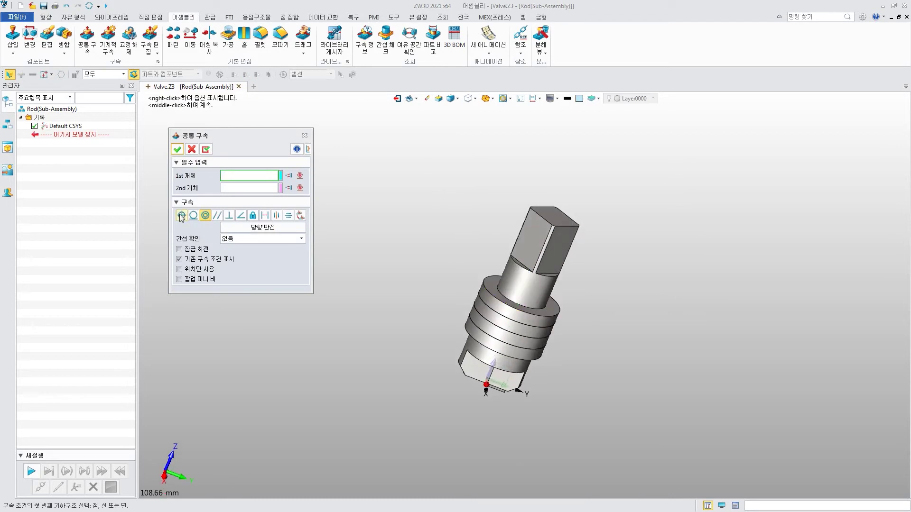
left_click(491, 287)
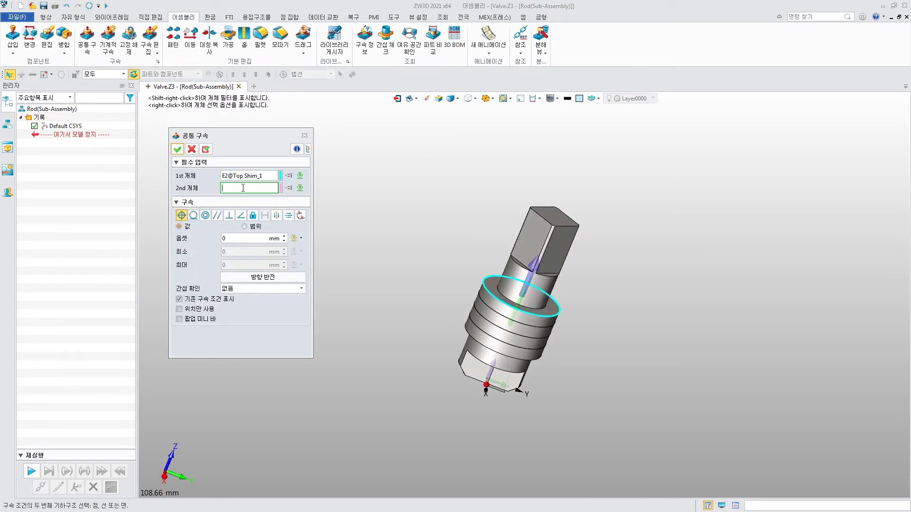
left_click(251, 176)
left_click(407, 268)
scroll(449, 362, "up", 5)
middle_click(451, 357)
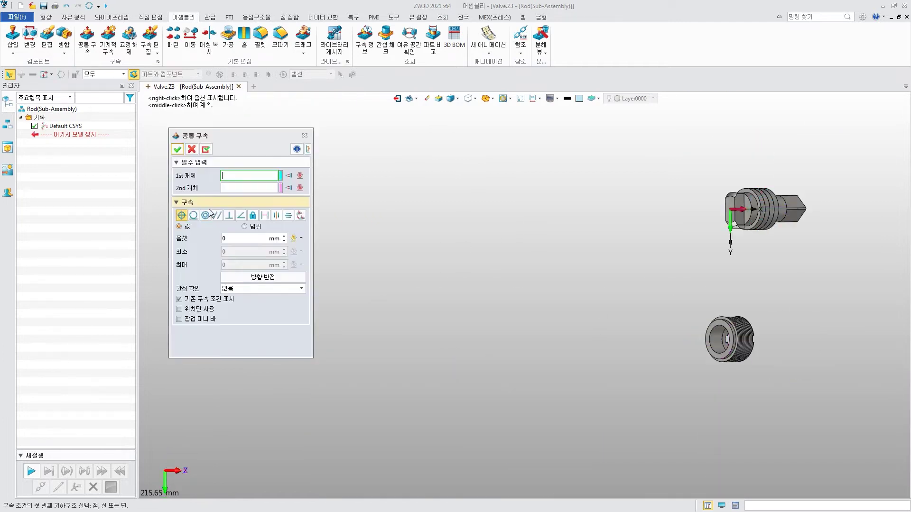
left_click(730, 209)
left_click(767, 356)
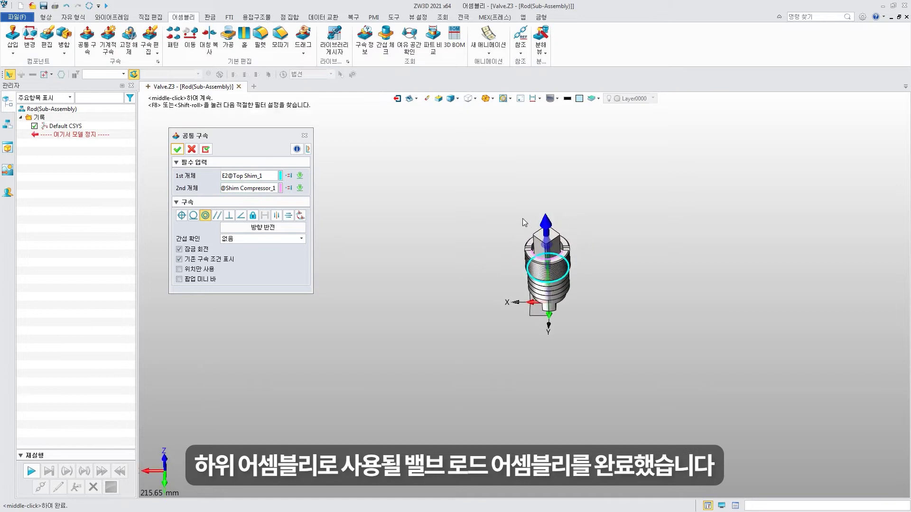
left_click(176, 150)
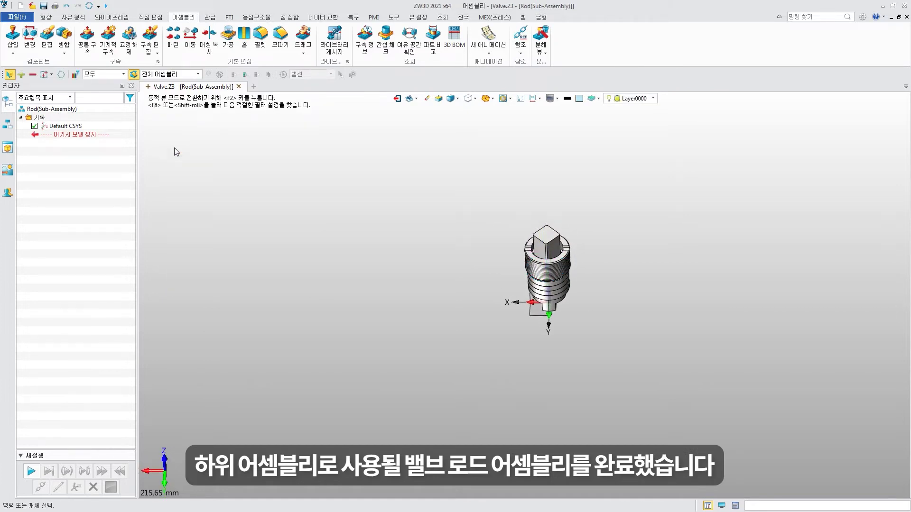
key("ctrl+a")
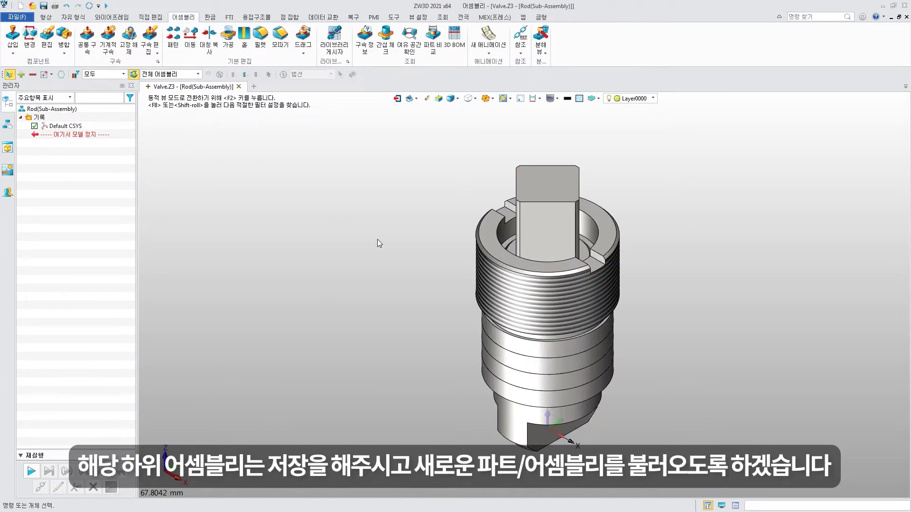
left_click(28, 36)
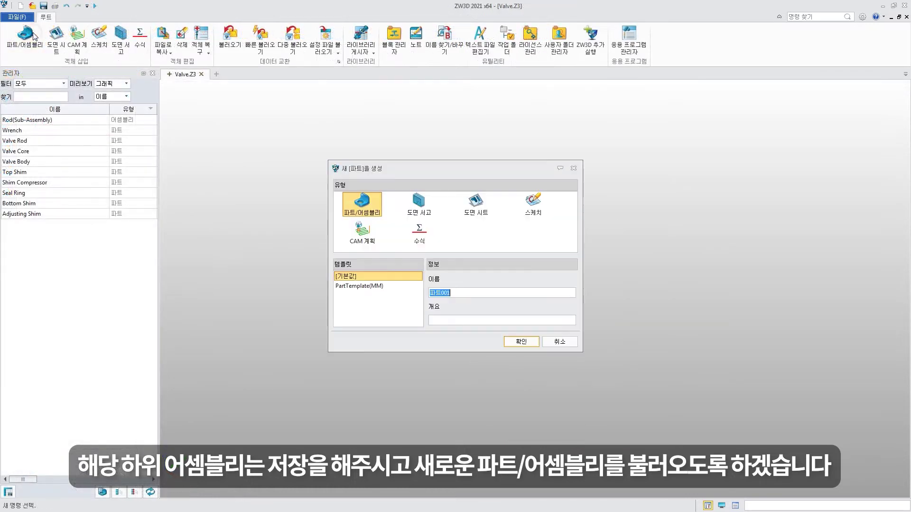
Create Valve(Assembly) and insert the Valve Body fixed at position 0.
type("Valve(Assembly")
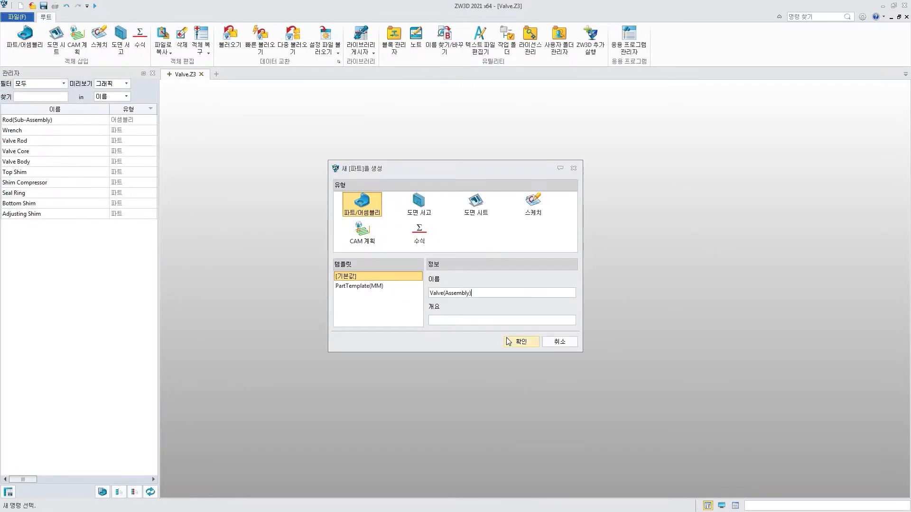
left_click(508, 341)
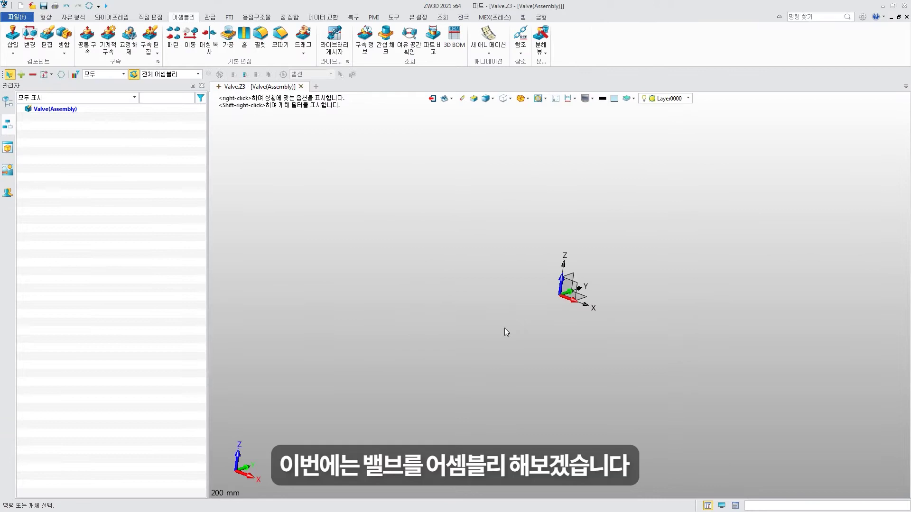
left_click(12, 35)
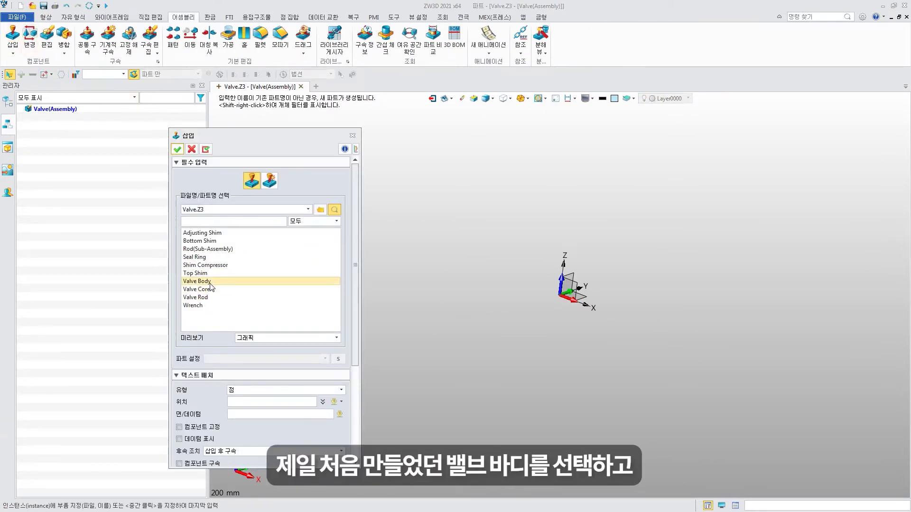
left_click(197, 282)
type("0")
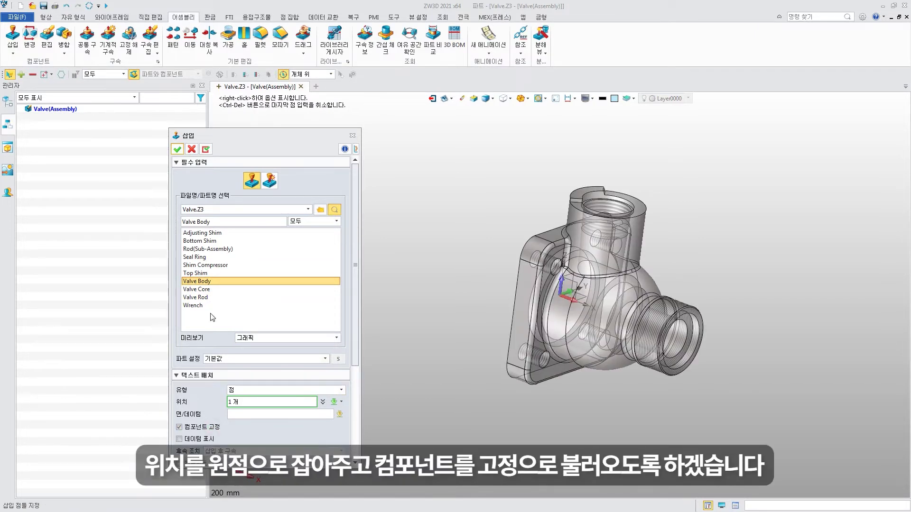
left_click(178, 149)
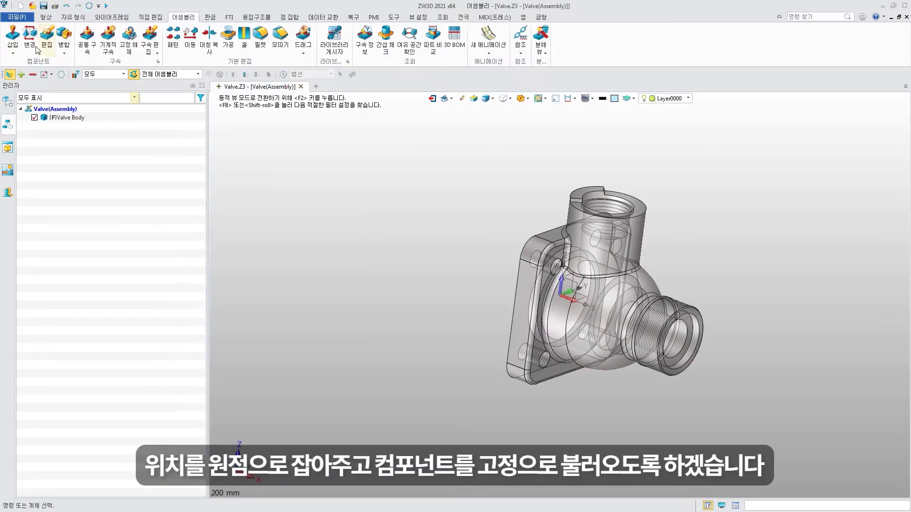
left_click(13, 34)
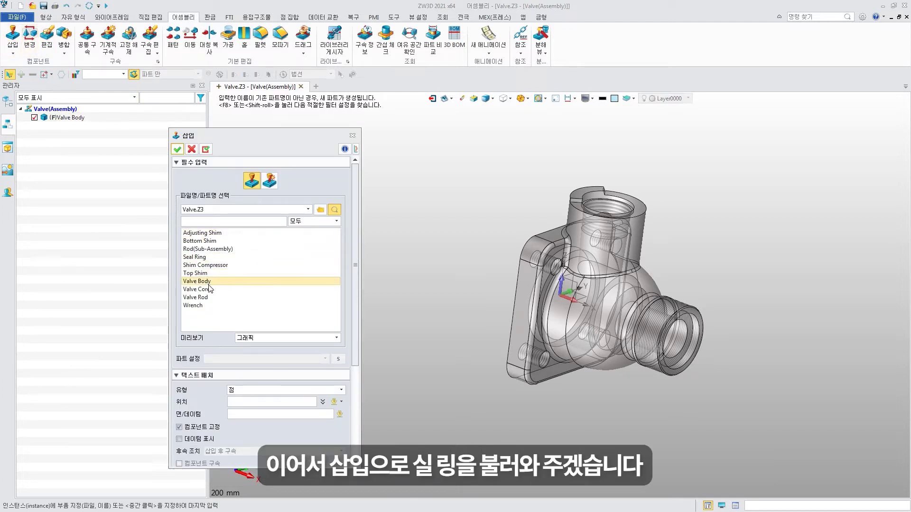
Insert an unfixed Seal Ring left of the Valve Body and rotate it 180°.
left_click(195, 257)
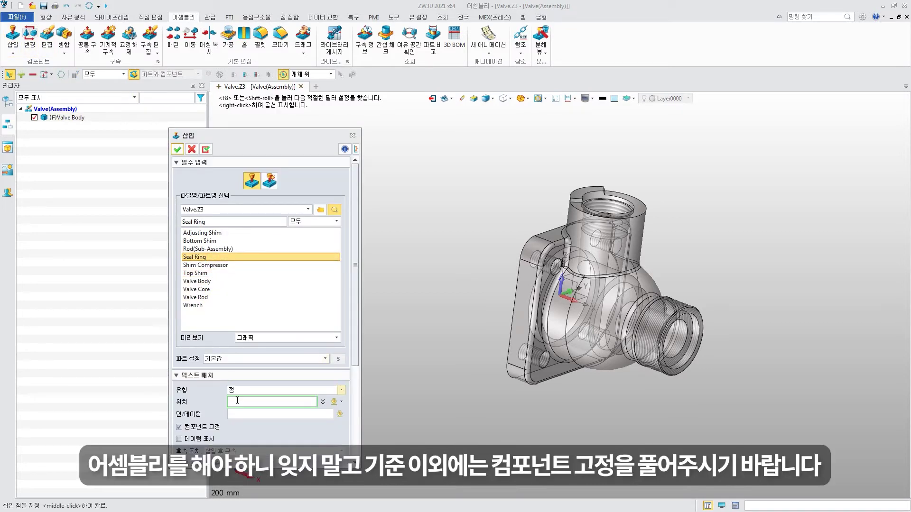
left_click(394, 234)
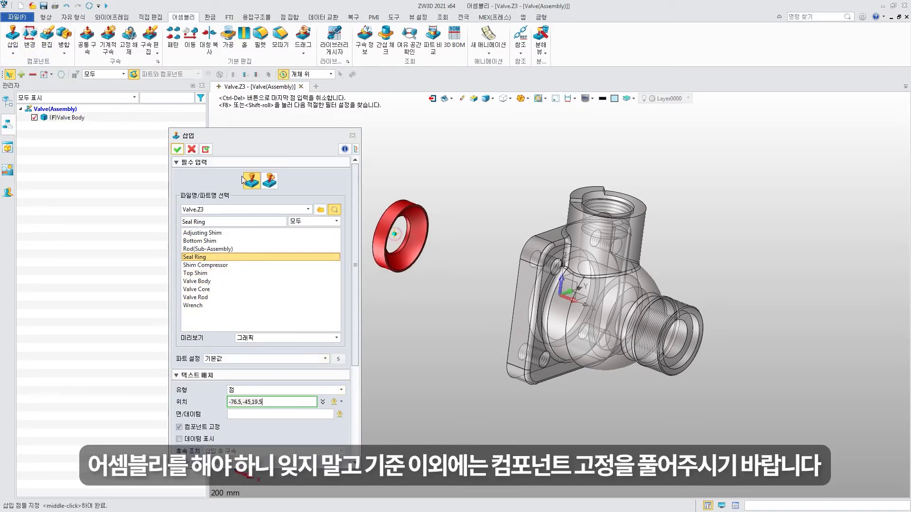
left_click(177, 150)
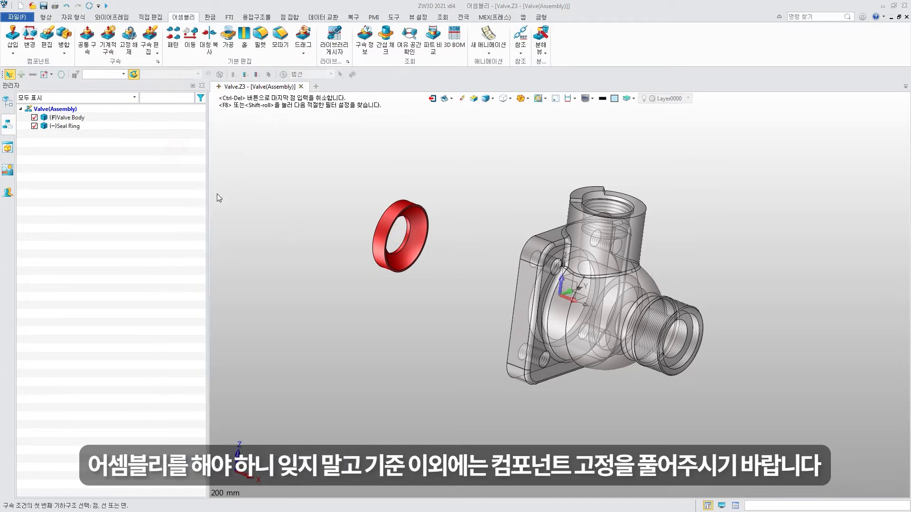
left_click(192, 150)
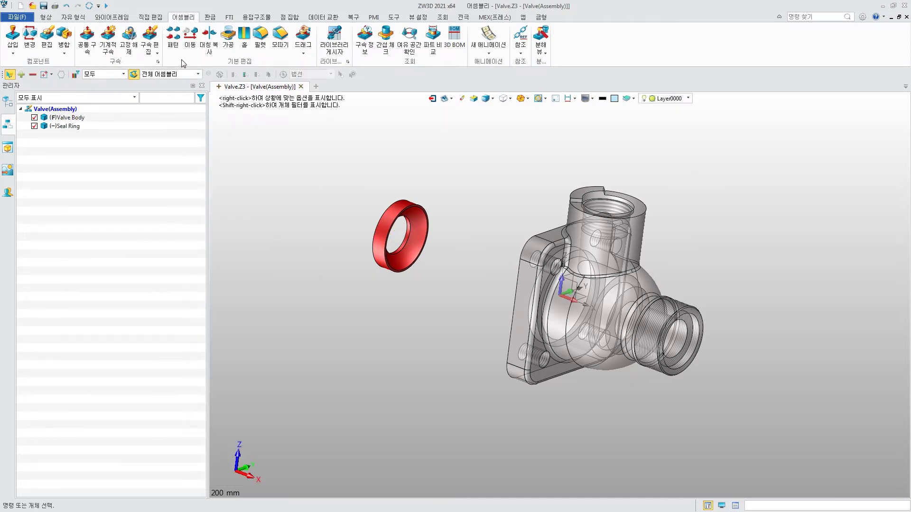
left_click(190, 35)
left_click(375, 229)
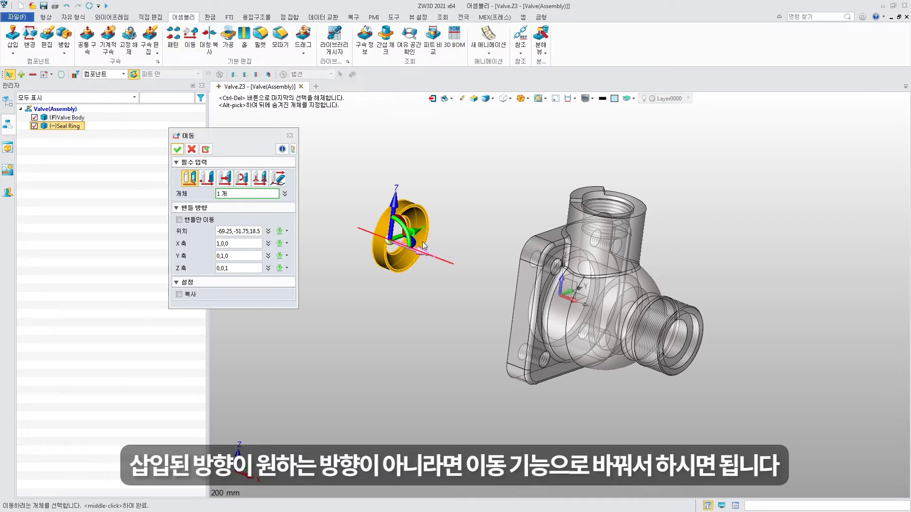
left_click_drag(415, 242, 355, 254)
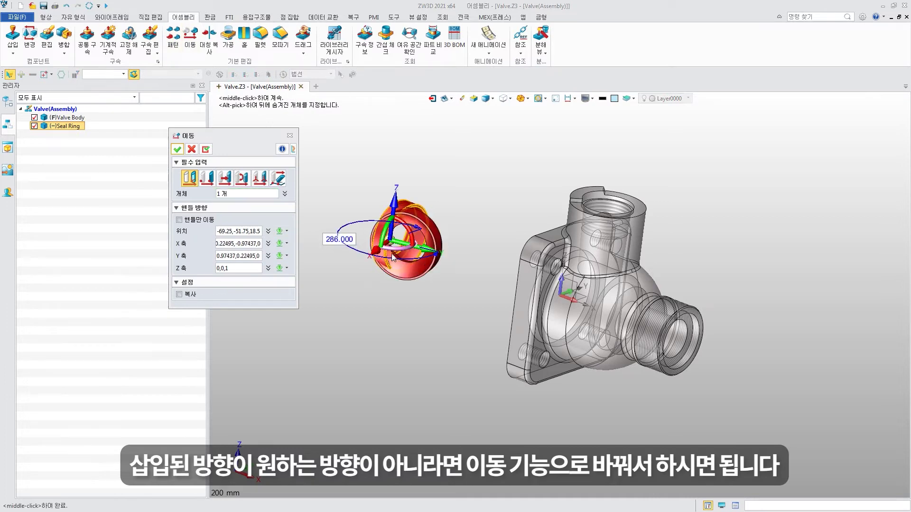
left_click(177, 149)
Begin a common constraint with the Seal Ring's flat face as first entity.
left_click(86, 46)
left_click(391, 227)
left_click(394, 223)
scroll(398, 221, "up", 5)
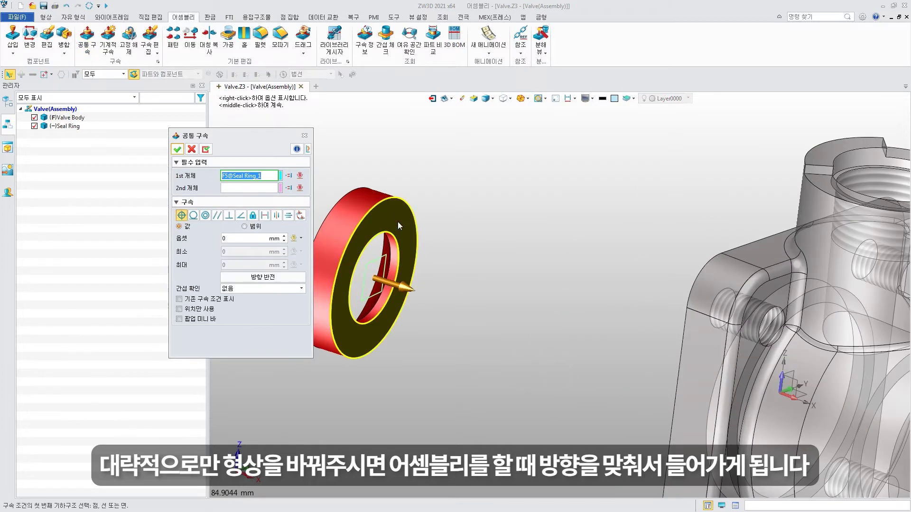
Make the Seal Ring face coincident with the Valve Body's bore face.
scroll(677, 309, "down", 5)
scroll(751, 405, "down", 2)
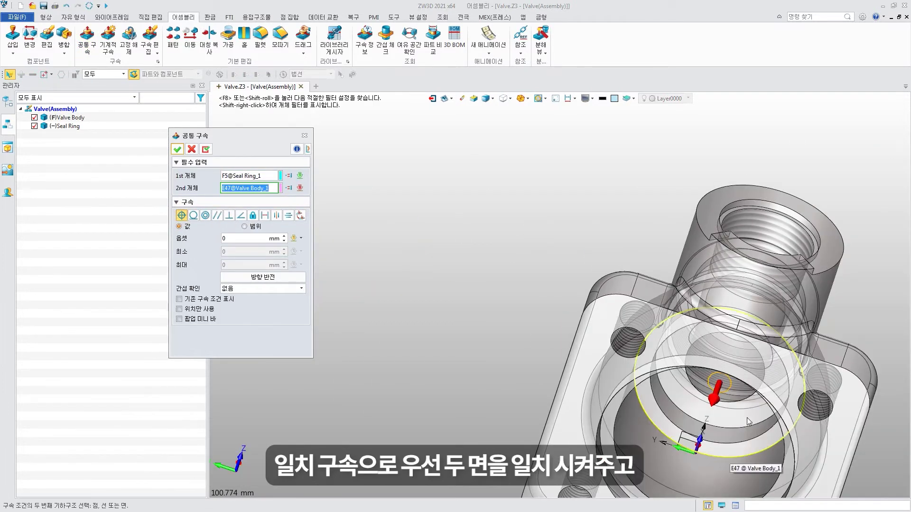
left_click(750, 406)
left_click(177, 149)
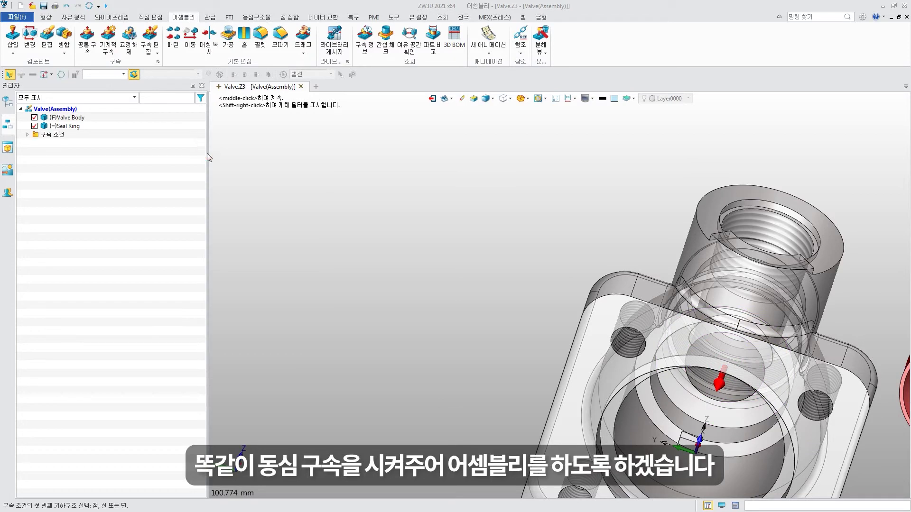
Make the Seal Ring concentric with the body's bore edge, rotation locked.
left_click(205, 215)
scroll(617, 327, "down", 3)
left_click(617, 327)
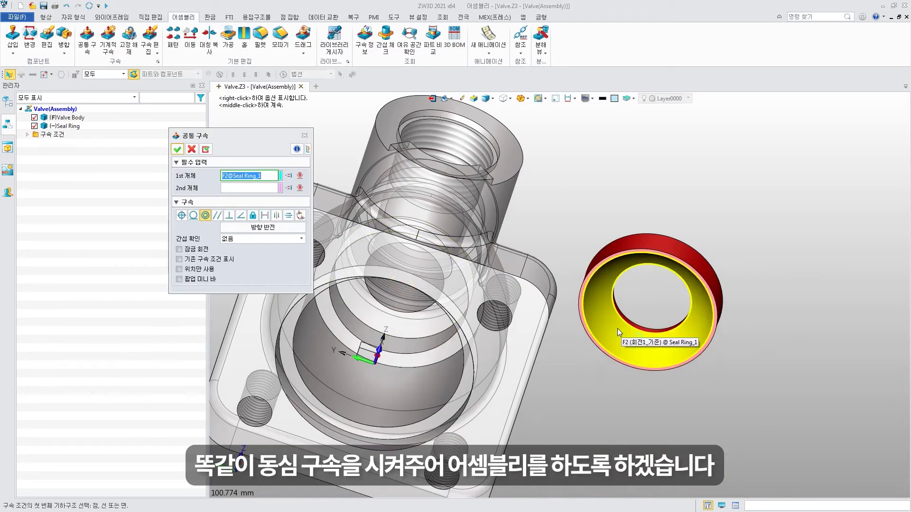
middle_click(619, 322)
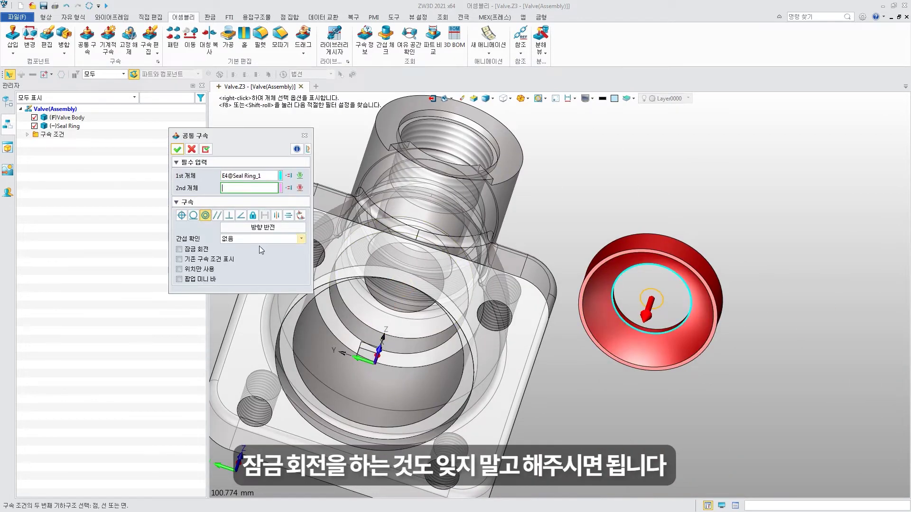
left_click(374, 307)
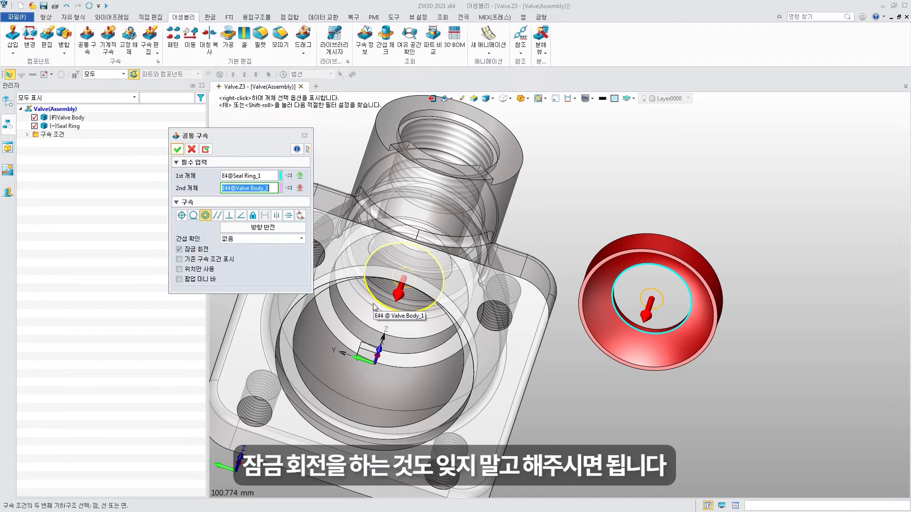
left_click(375, 308)
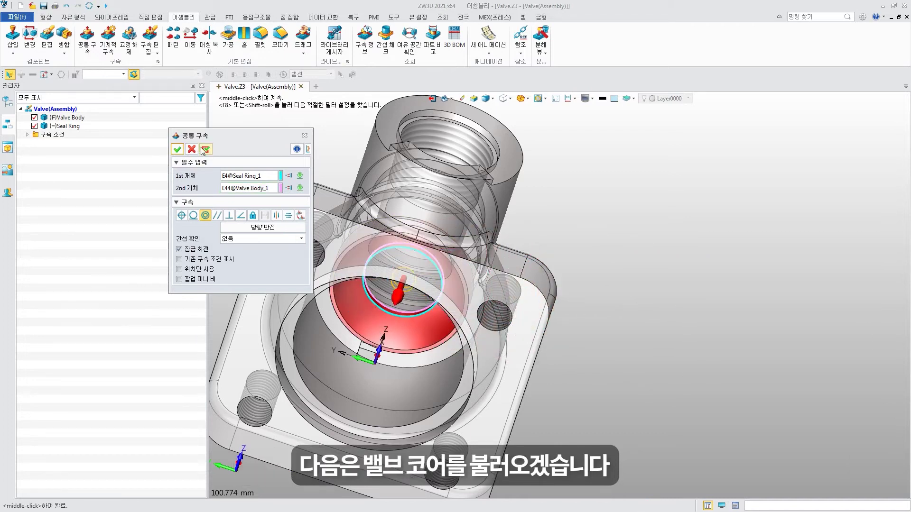
left_click(178, 150)
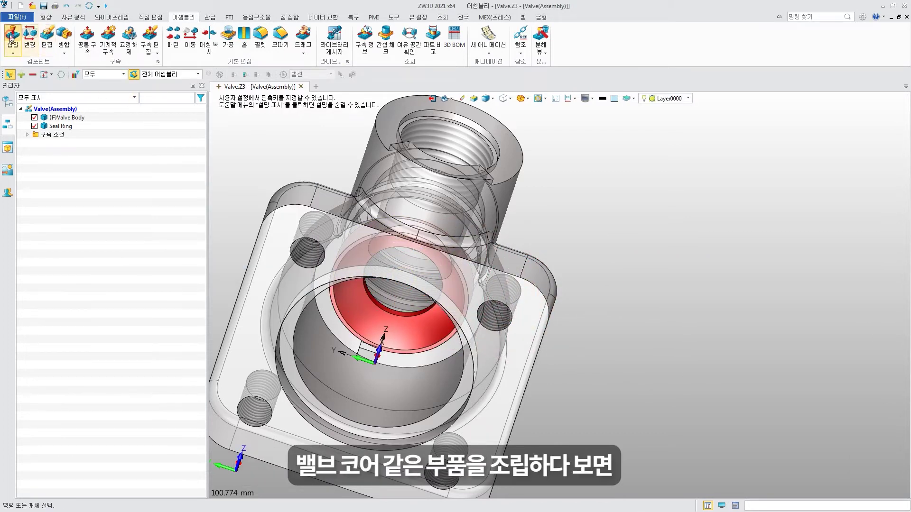
Insert the Valve Core below the valve body, skipping the automatic constraint.
left_click(11, 38)
left_click(219, 291)
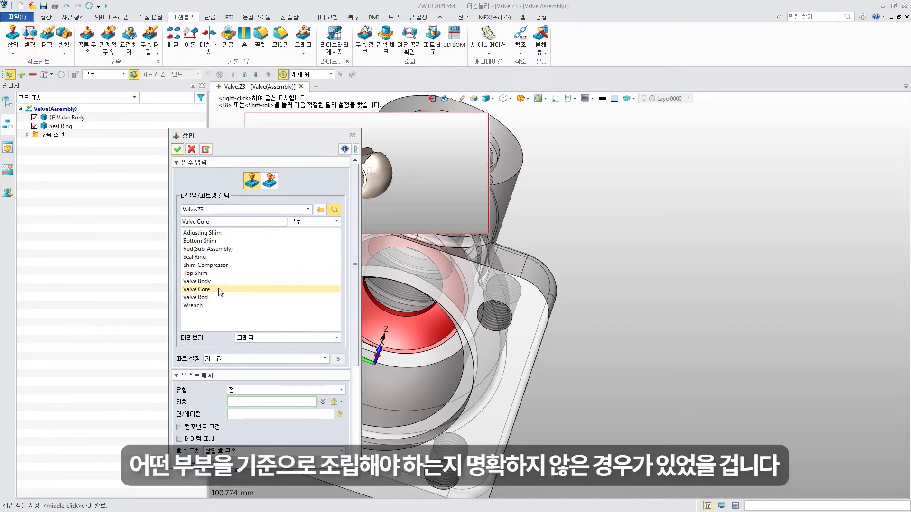
scroll(475, 285, "down", 3)
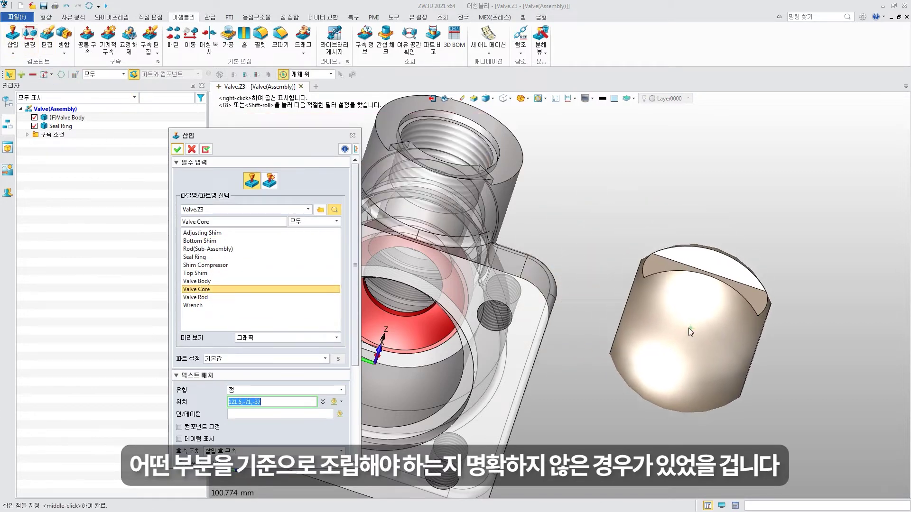
left_click(429, 383)
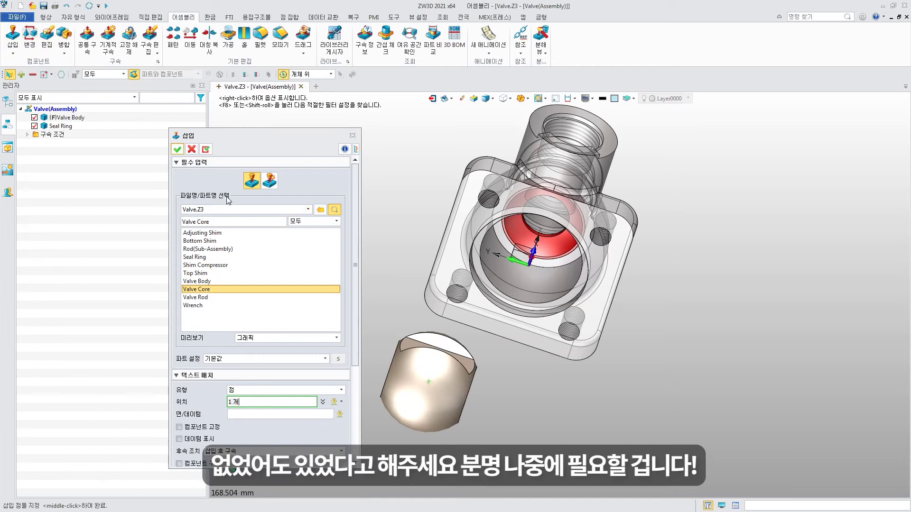
left_click(178, 150)
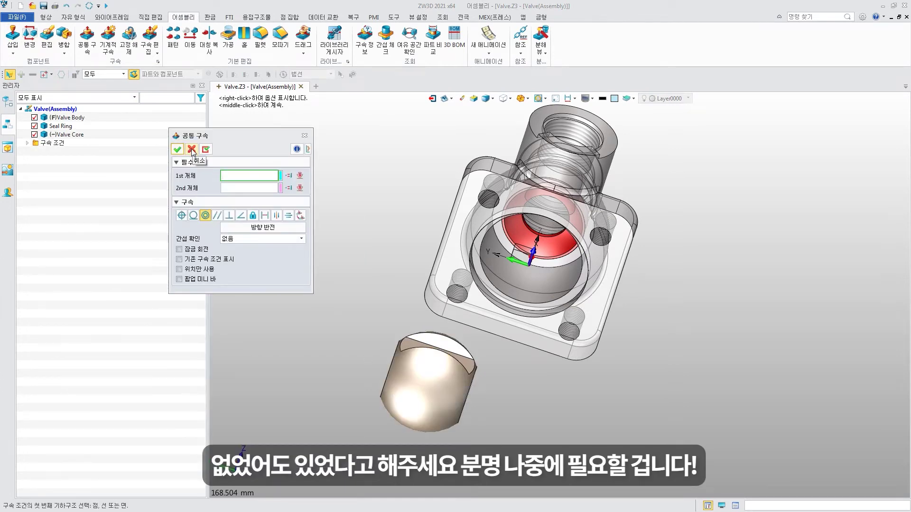
left_click(192, 150)
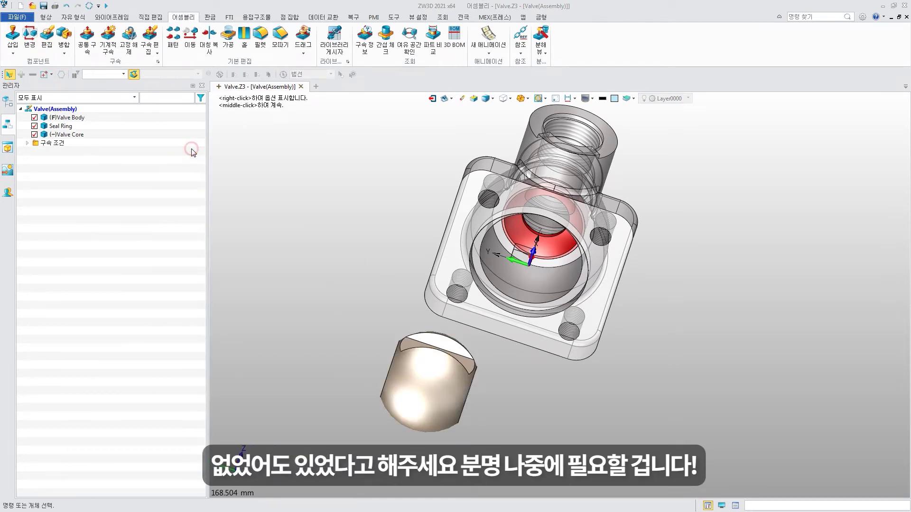
Hide the global axes and show the Valve Core and Valve Body design coordinate systems.
left_click(10, 173)
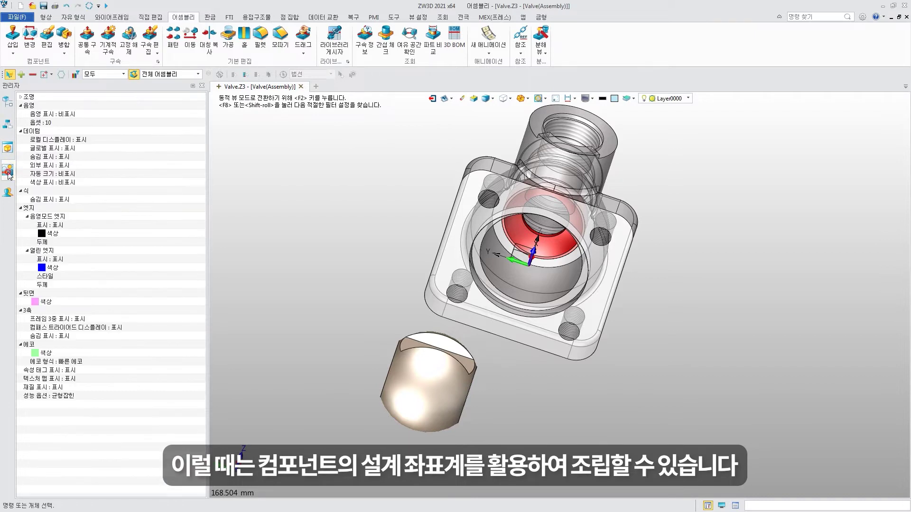
double_click(67, 150)
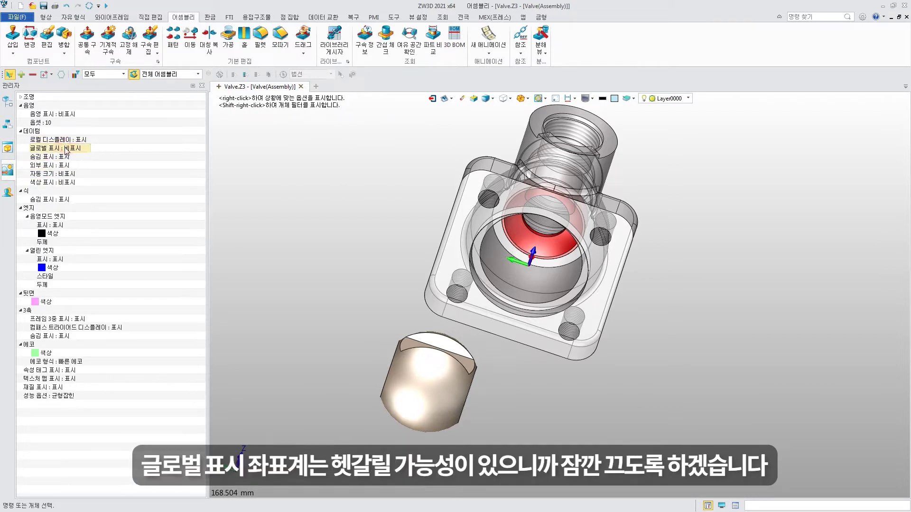
left_click(434, 380)
left_click(450, 242)
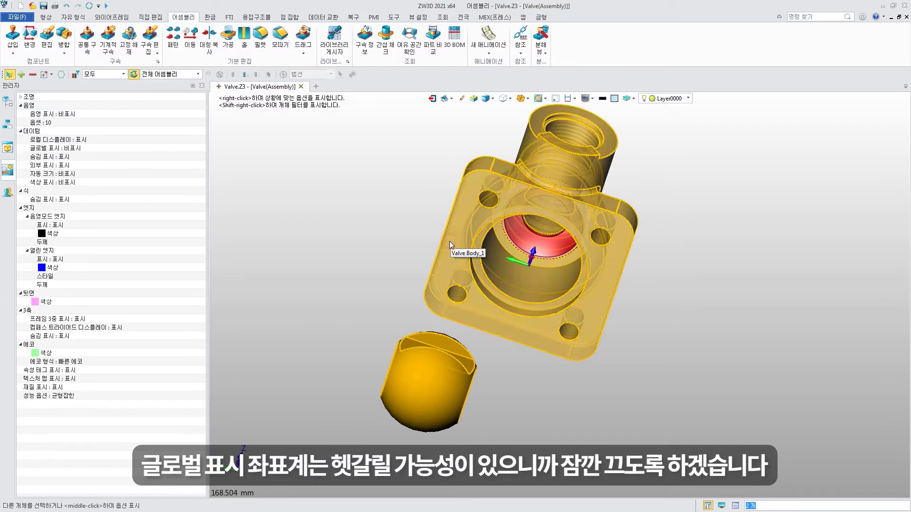
right_click(451, 243)
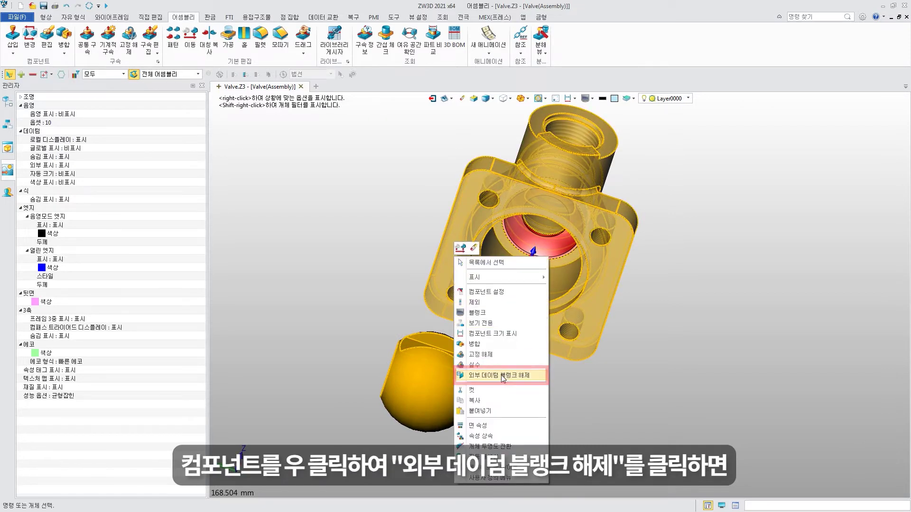
left_click(502, 376)
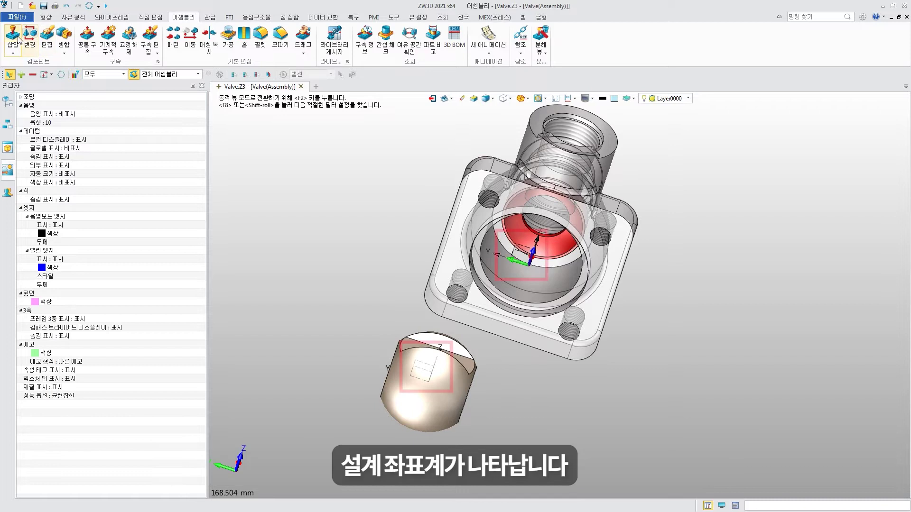
left_click(86, 38)
left_click(6, 124)
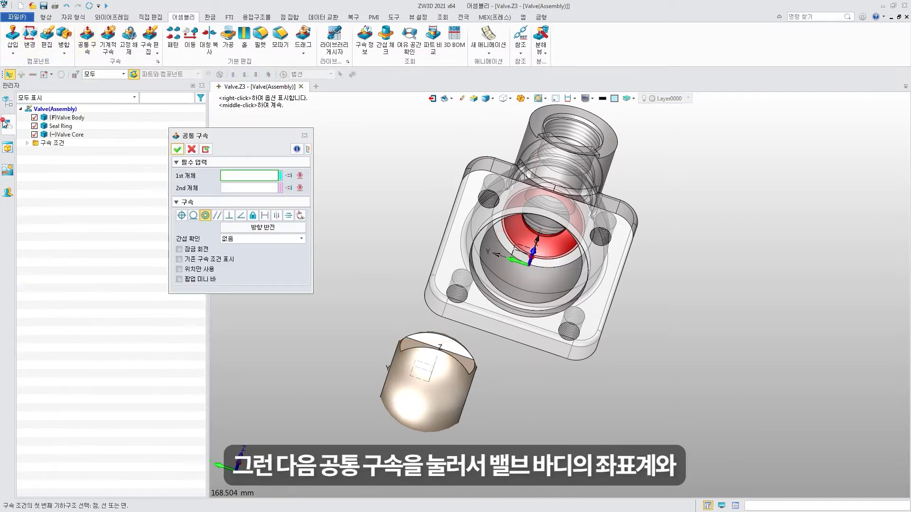
Make the Valve Core's SYS_XY plane coincident with the Valve Body's SYS_XY plane.
left_click(29, 143)
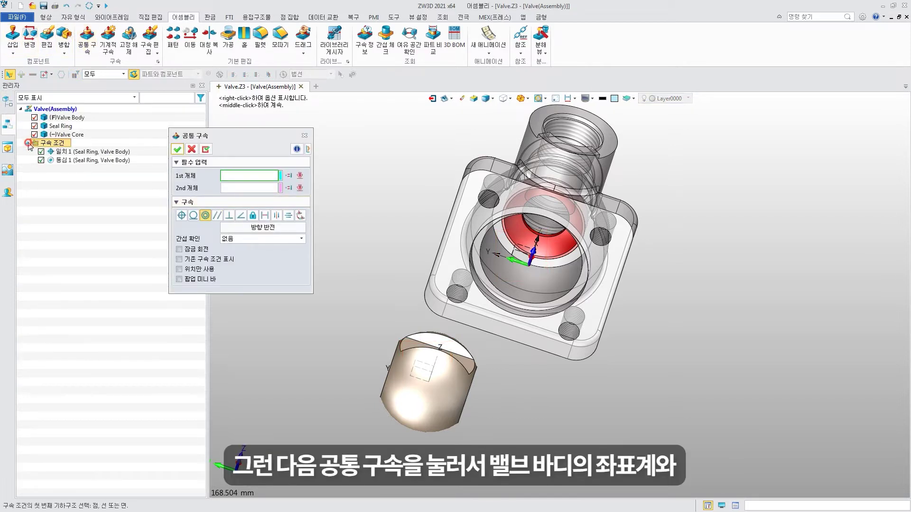
left_click(182, 215)
scroll(493, 389, "up", 2)
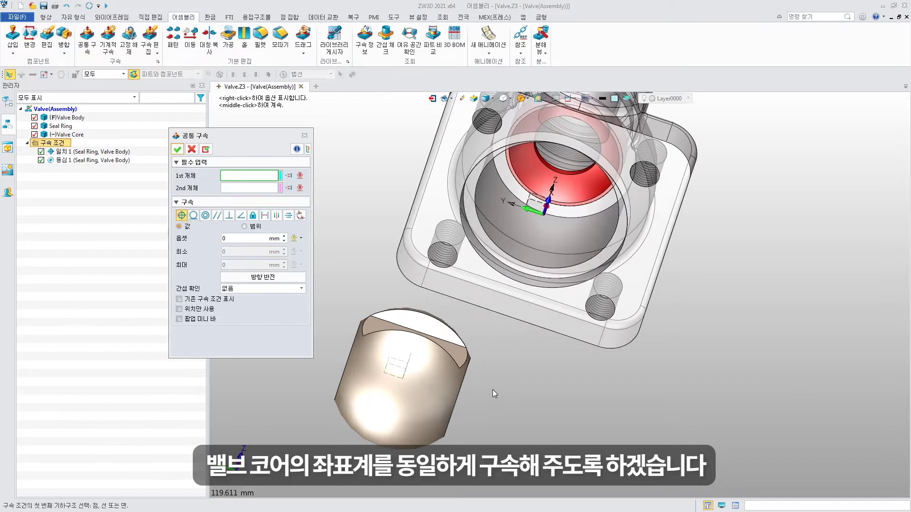
middle_click_drag(492, 389, 480, 379)
scroll(535, 204, "up", 3)
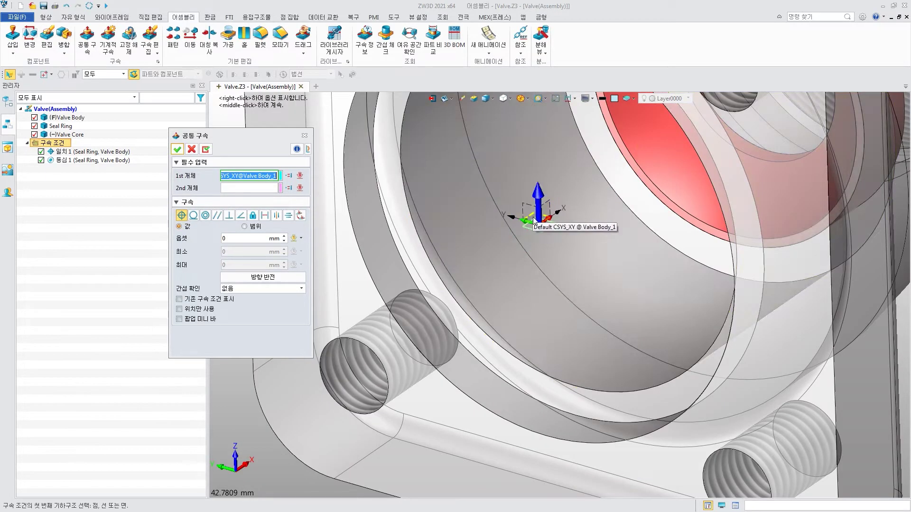
left_click(535, 204)
scroll(546, 284, "down", 3)
scroll(563, 411, "up", 4)
left_click(603, 420)
left_click(591, 419)
scroll(499, 304, "down", 5)
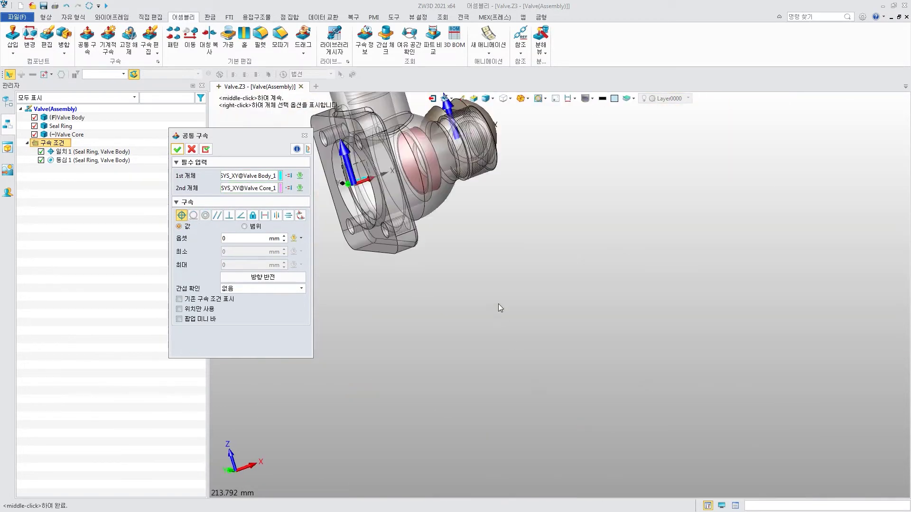
middle_click(481, 205)
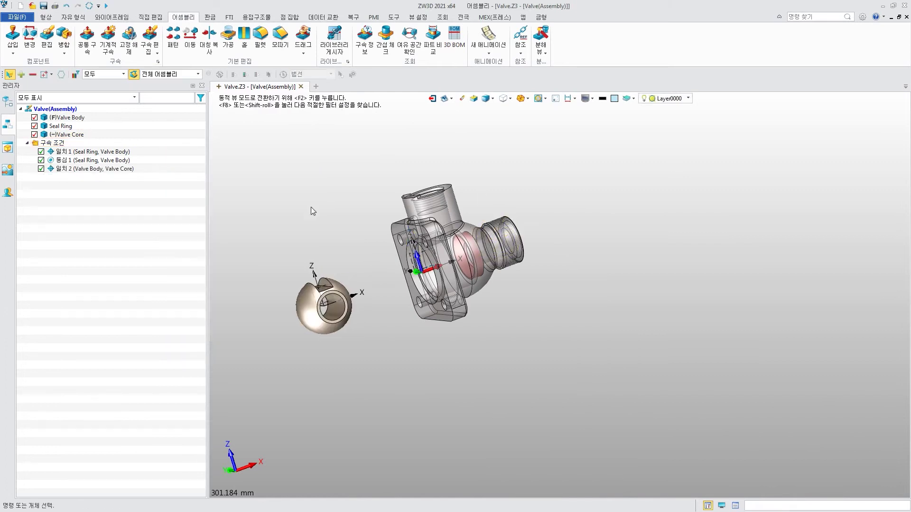
Start a new concentric constraint.
left_click(87, 35)
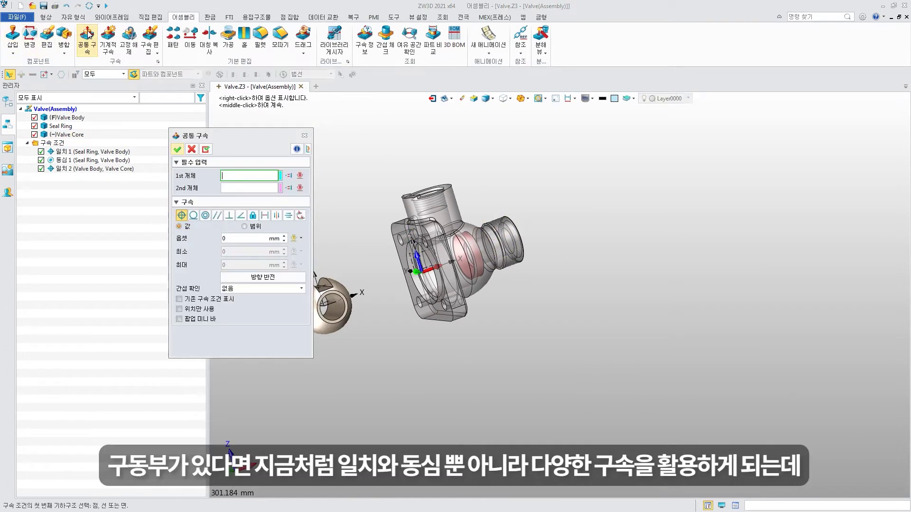
left_click(205, 216)
scroll(346, 297, "up", 5)
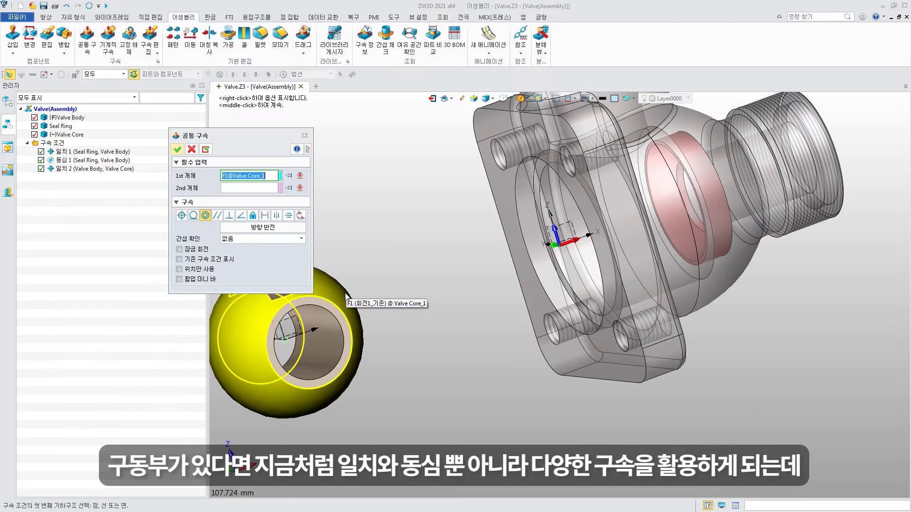
Set up an angle constraint between the Valve Core's YZ datum and the Valve Body's XZ datum.
left_click(241, 216)
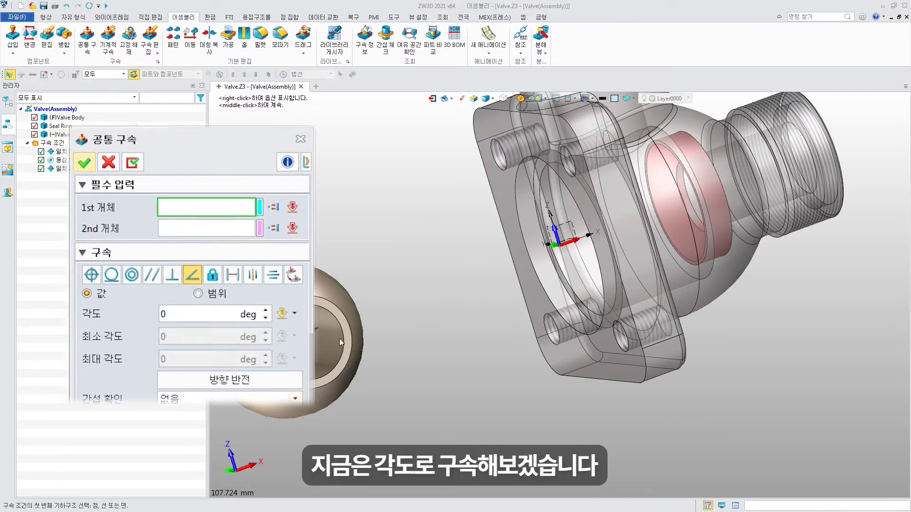
scroll(340, 338, "up", 3)
left_click(334, 354)
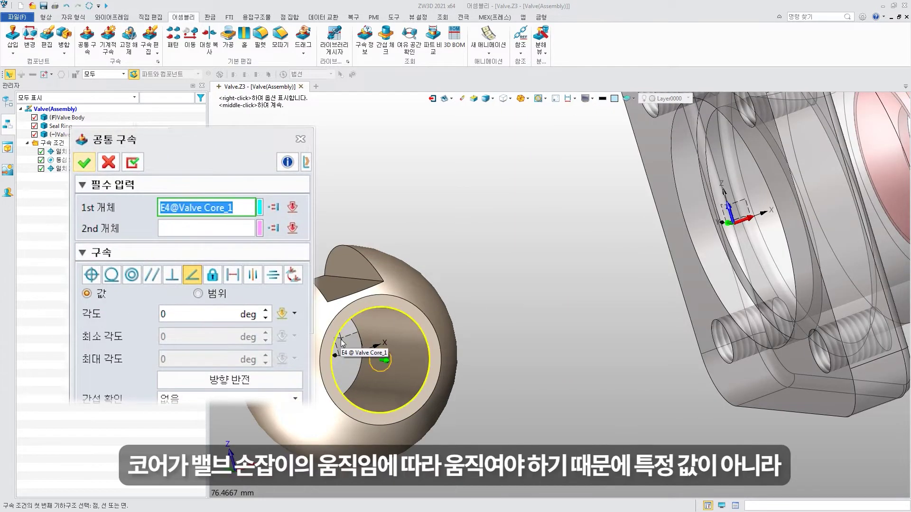
scroll(339, 351, "up", 3)
left_click(339, 356)
scroll(541, 274, "down", 1)
scroll(440, 355, "down", 3)
left_click(587, 285)
left_click(587, 279)
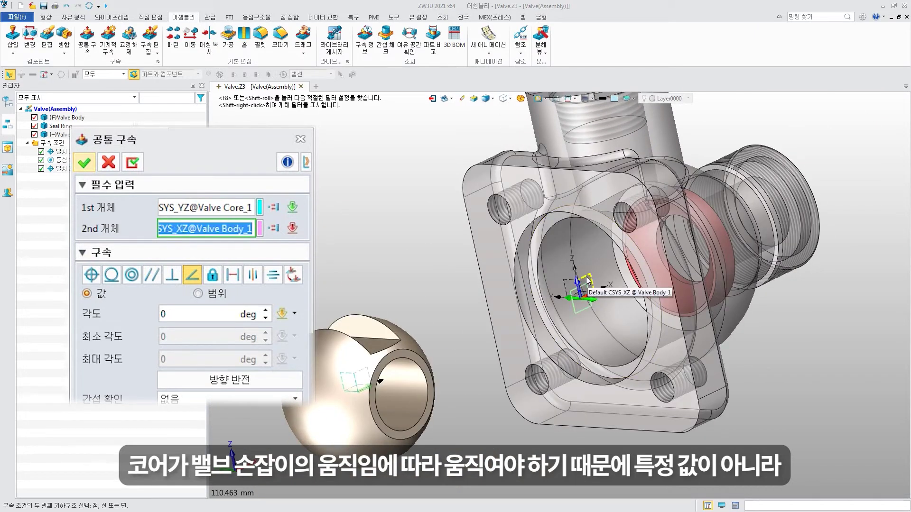
left_click(587, 280)
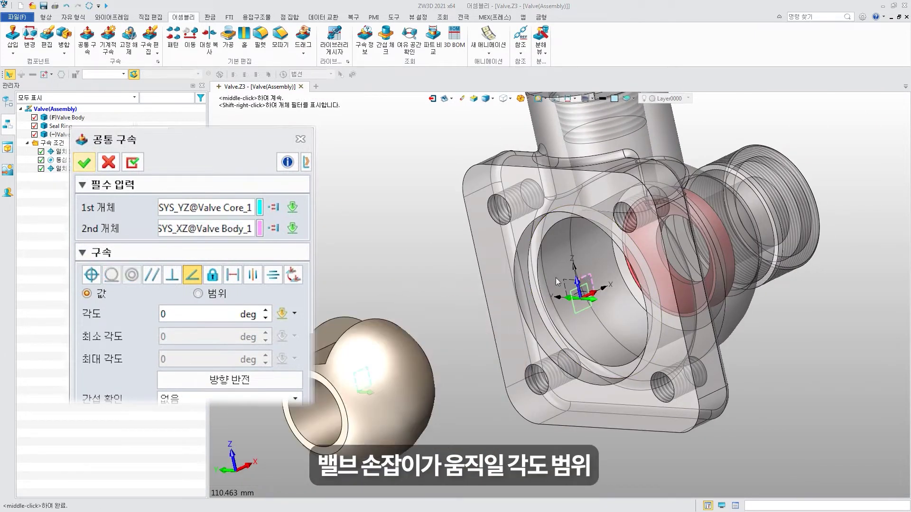
Limit the angle to a 0–90° range, confirm, and drag the core to test it.
left_click(213, 296)
left_click(196, 357)
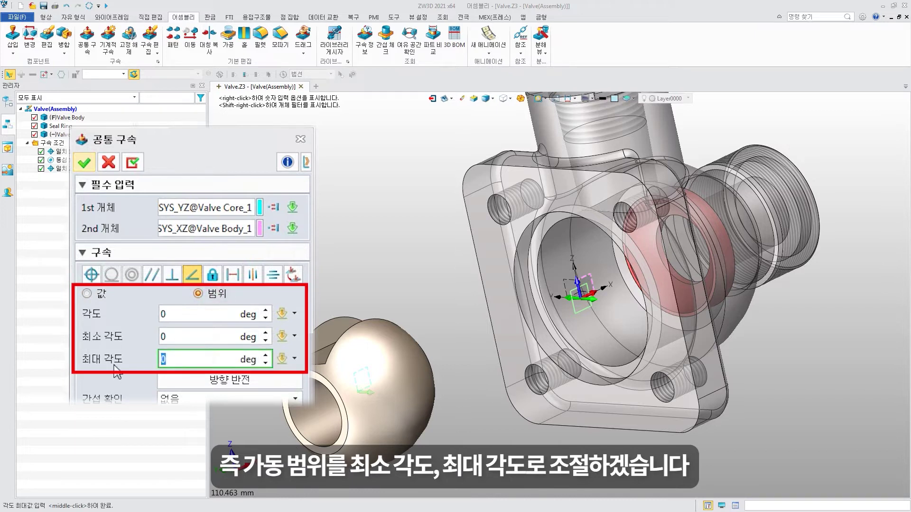
left_click(229, 324)
type("90")
middle_click(357, 442)
middle_click(357, 441)
mouse_move(289, 403)
left_mouse_down()
mouse_move(389, 393)
mouse_move(406, 373)
left_mouse_up()
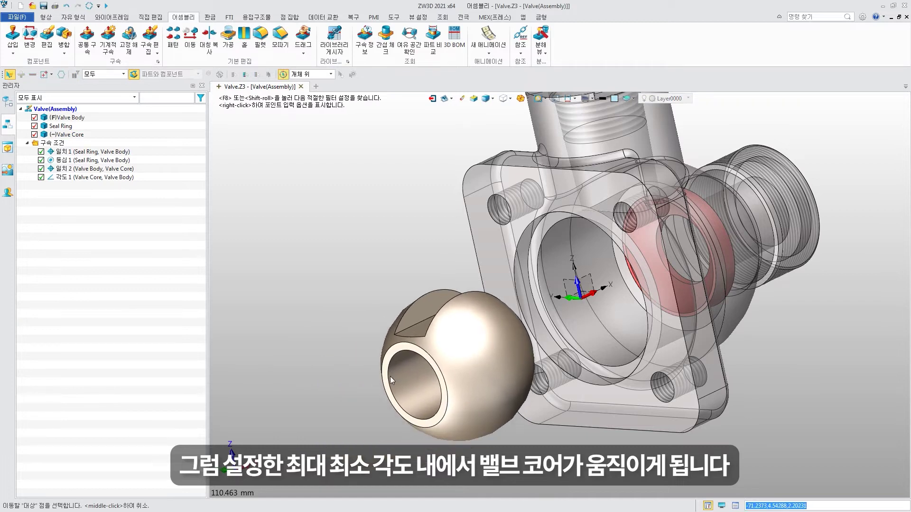
Make the Valve Core sphere concentric with the Seal Ring's curved face.
left_click(91, 40)
left_click(205, 215)
left_click(455, 332)
left_click(632, 237)
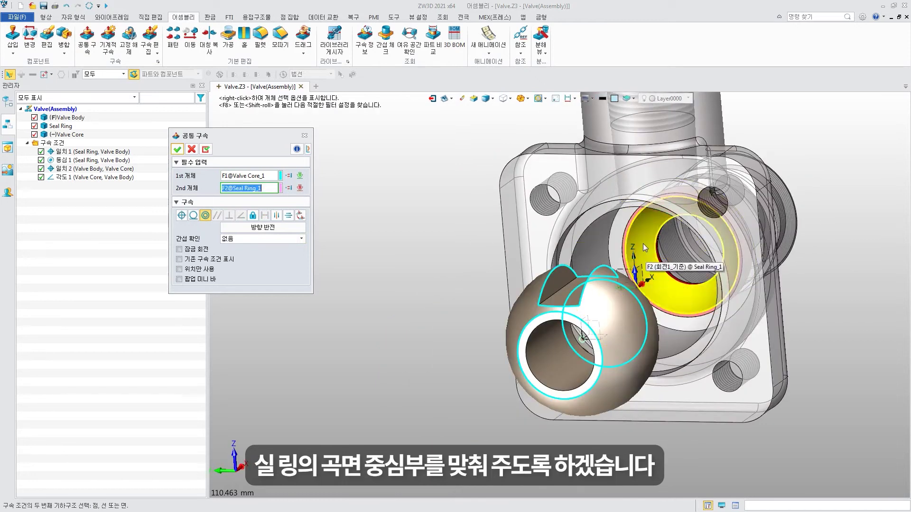
left_click(642, 243)
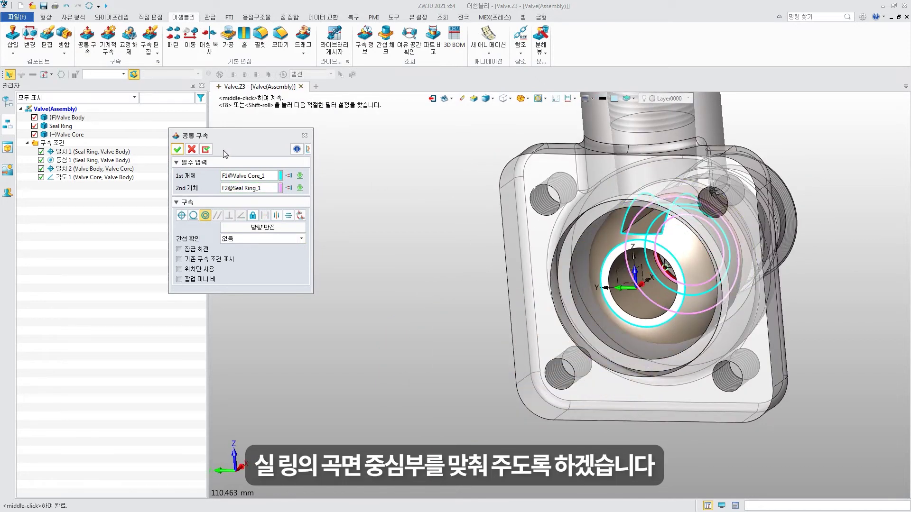
left_click(178, 150)
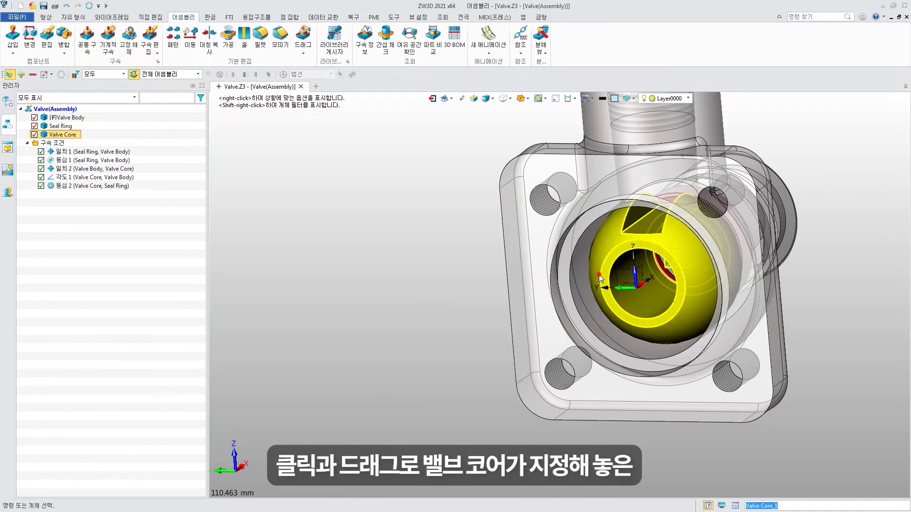
Drag the Valve Core back and forth to check its limited rotation.
left_click_drag(599, 274, 747, 267)
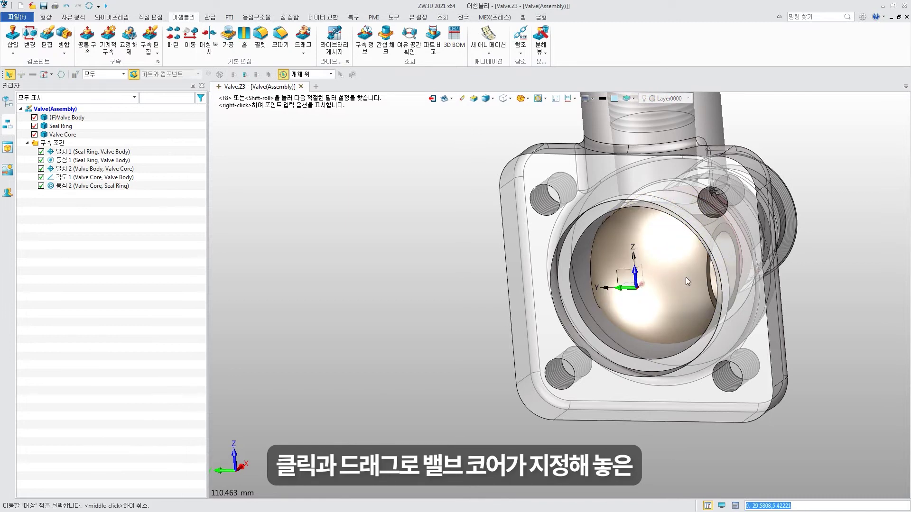
left_click_drag(686, 278, 486, 283)
mouse_move(675, 272)
left_mouse_down()
mouse_move(788, 267)
mouse_move(457, 300)
left_mouse_up()
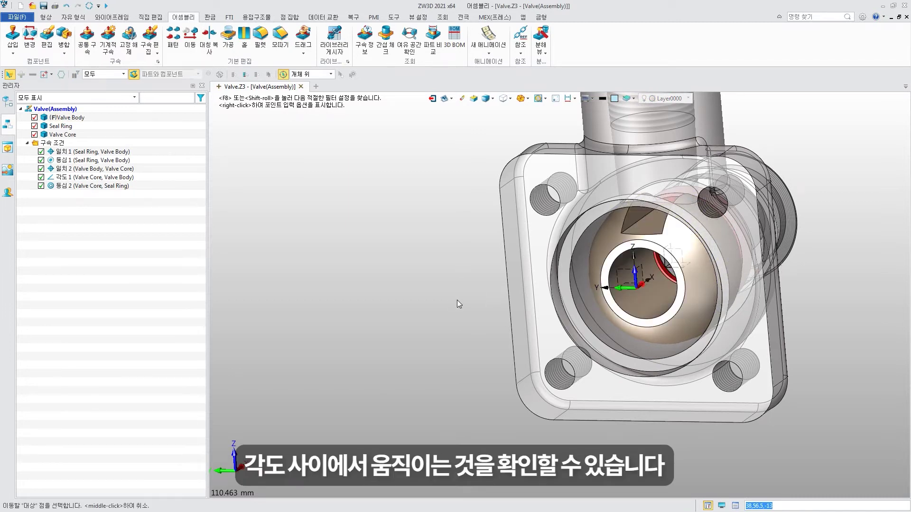
middle_click(357, 283)
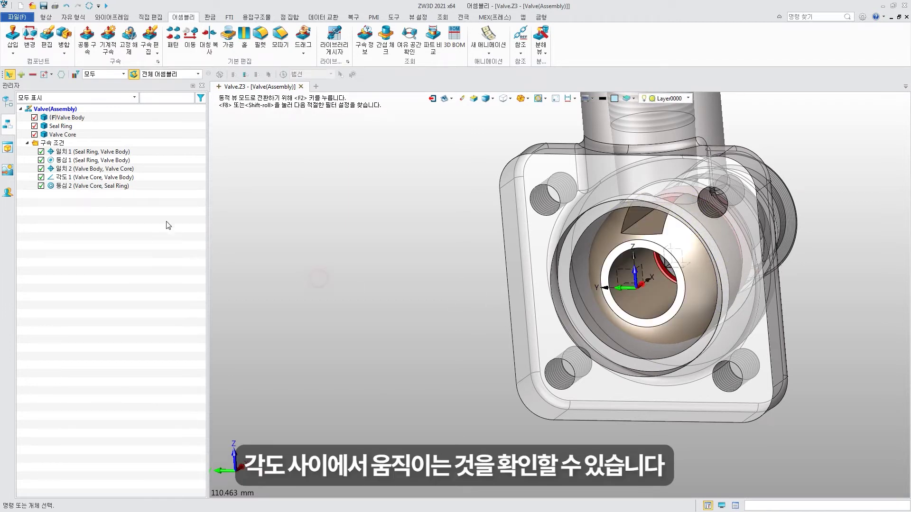
left_click(13, 34)
Insert a second Seal Ring and make it concentric with the Valve Core ball.
left_click(201, 258)
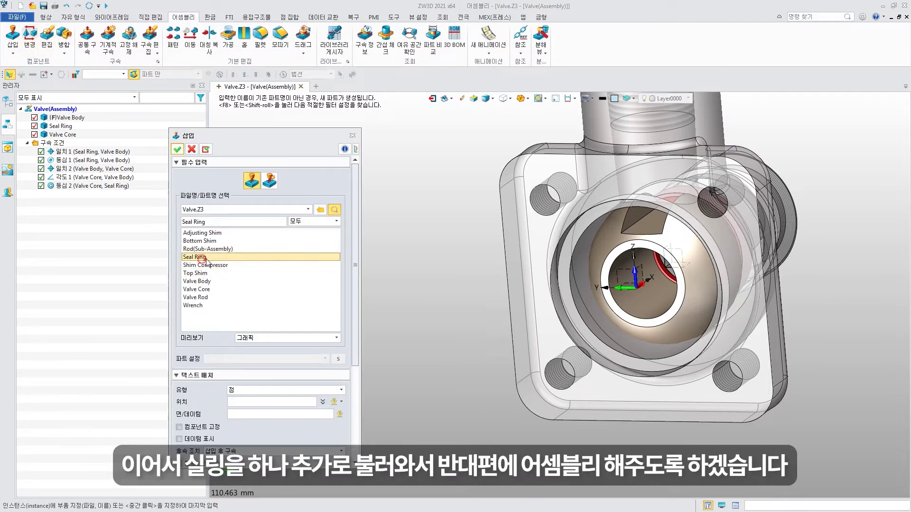
left_click(177, 149)
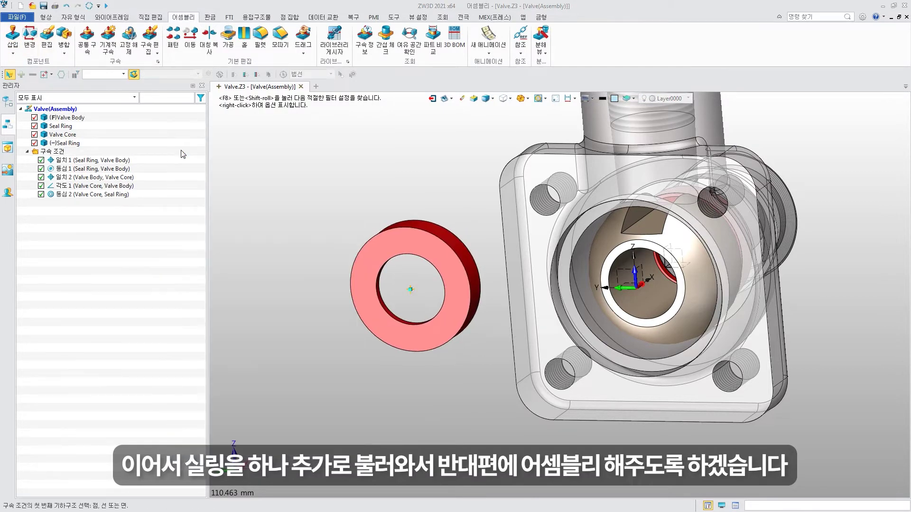
middle_click_drag(617, 265, 734, 260)
left_click(779, 245)
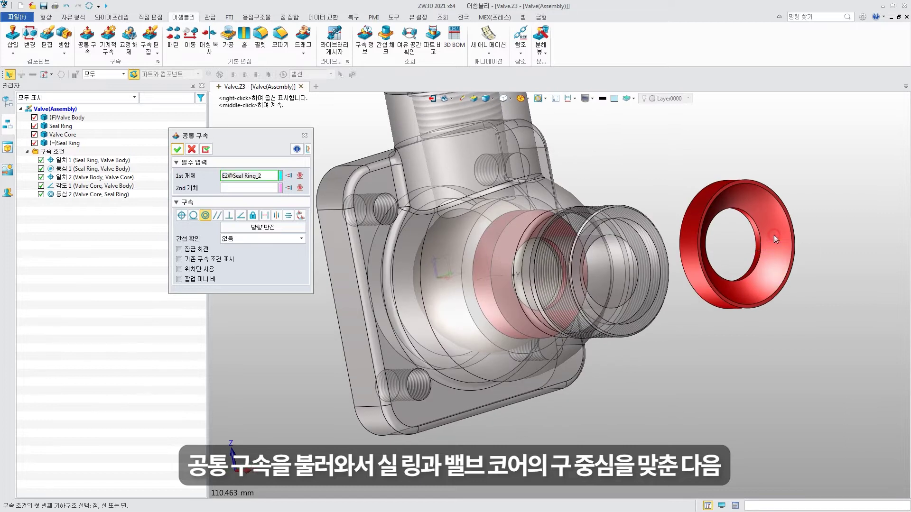
left_click(264, 177)
left_click(771, 209)
middle_click_drag(771, 209, 466, 281)
left_click(449, 275)
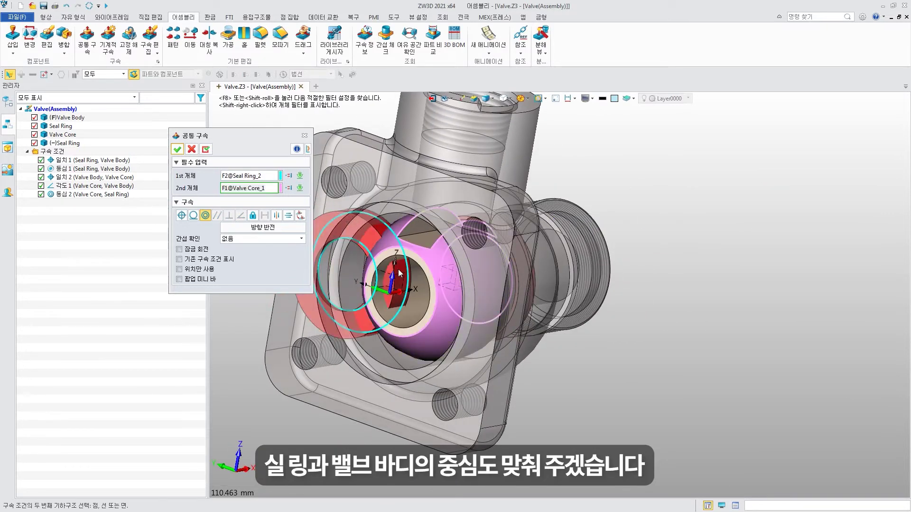
left_click(206, 151)
Make the second Seal Ring concentric with the Valve Body seat face.
left_click(428, 242)
left_click(367, 219)
middle_click_drag(367, 219, 384, 198)
left_click(384, 200)
scroll(412, 226, "up", 4)
middle_click(380, 186)
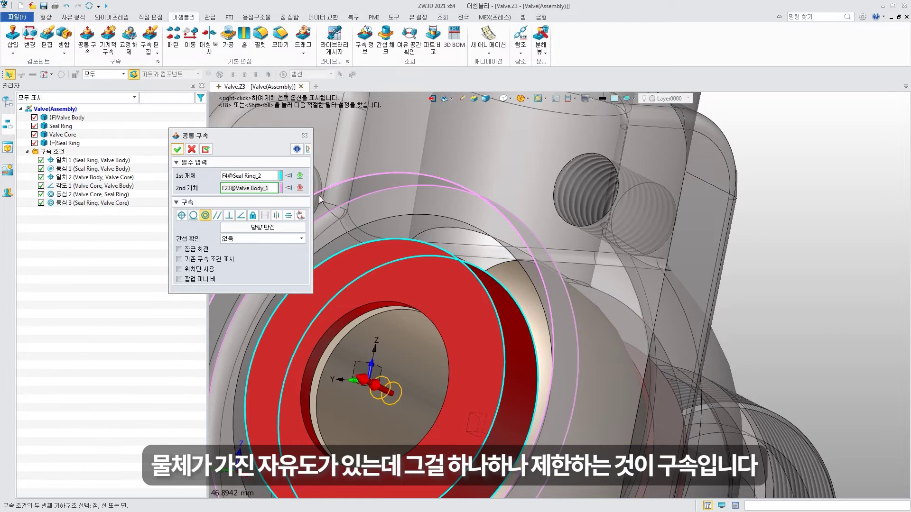
middle_click(346, 258)
scroll(375, 284, "down", 5)
mouse_move(385, 295)
middle_mouse_down()
mouse_move(375, 298)
mouse_move(375, 280)
middle_mouse_up()
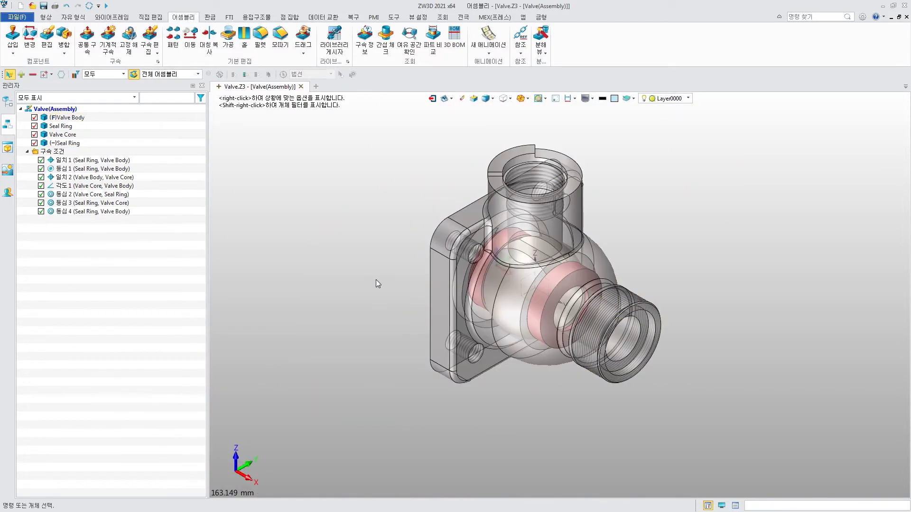
left_click(13, 35)
Insert the Rod sub-assembly without adding a constraint.
left_click(213, 249)
left_click(674, 231)
left_click(177, 150)
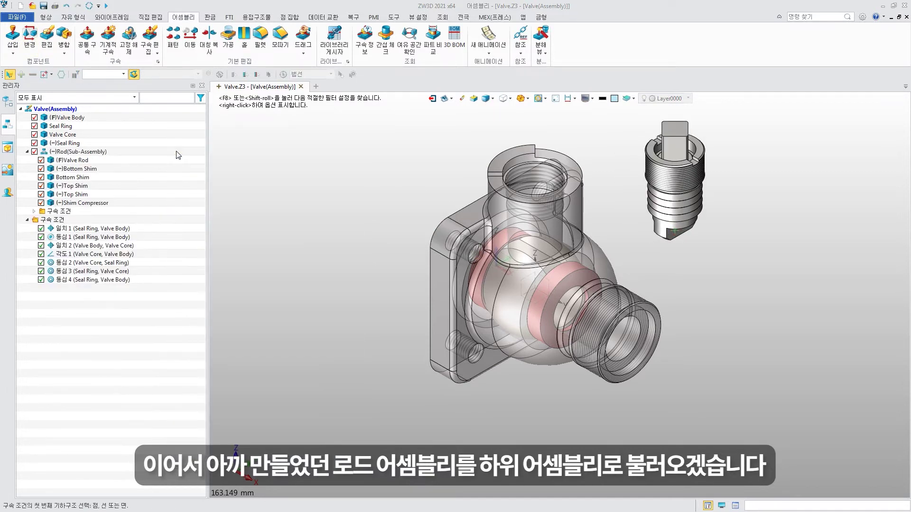
left_click(195, 154)
Show only the Valve Core and Rod sub-assembly, then pick the midplane constraint.
left_click(63, 135)
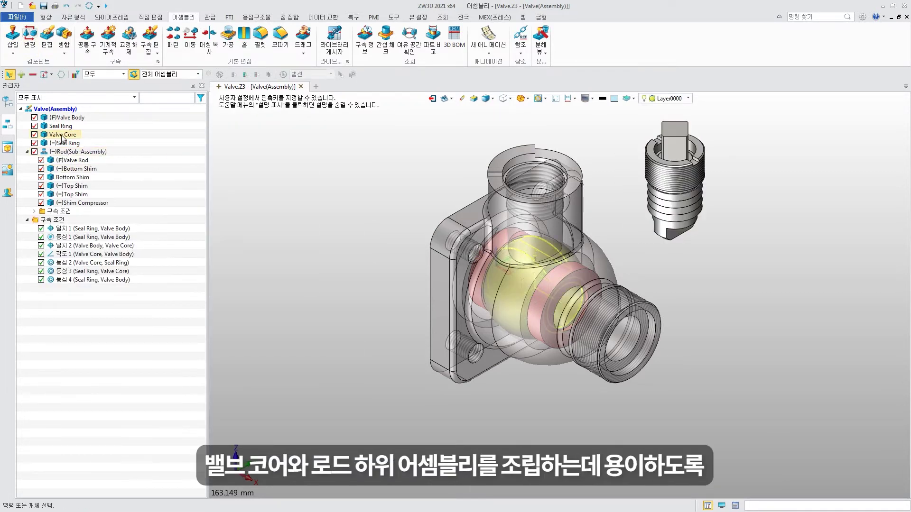
left_click(68, 153, "ctrl")
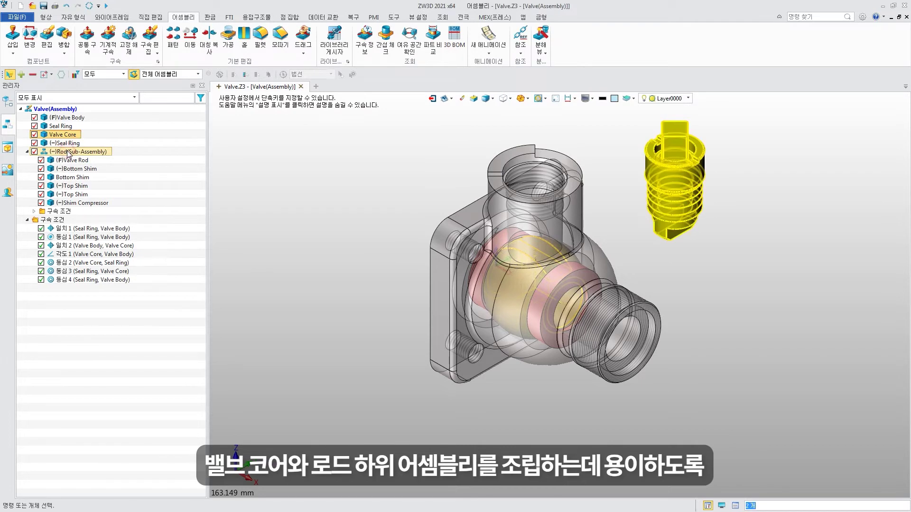
right_click(148, 143)
right_click(313, 186)
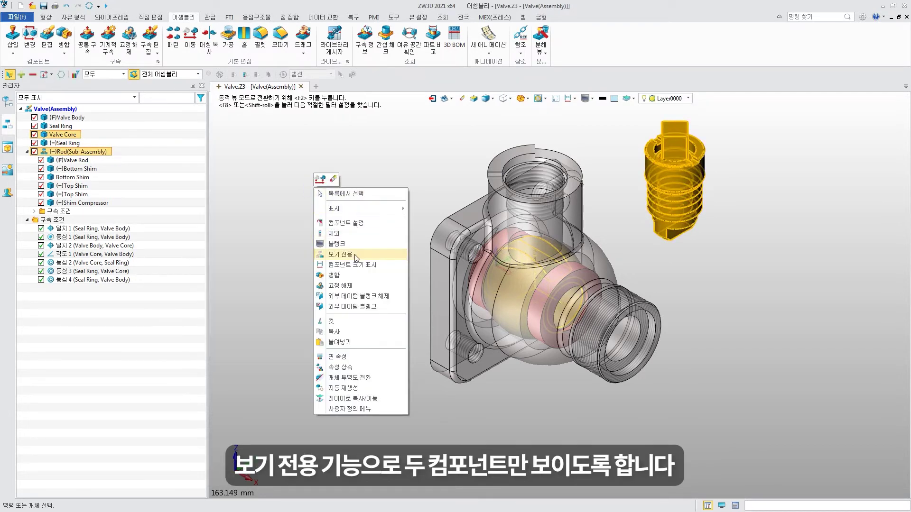
left_click(354, 252)
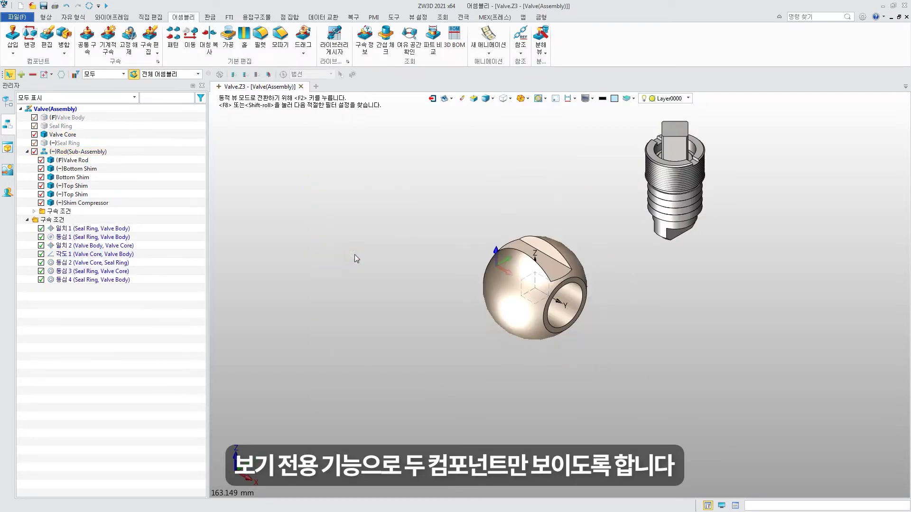
left_click(87, 37)
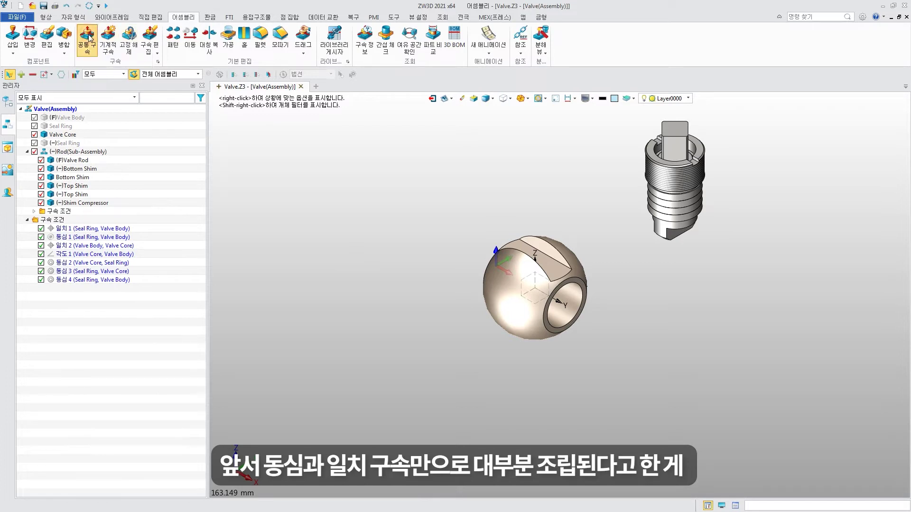
left_click(275, 219)
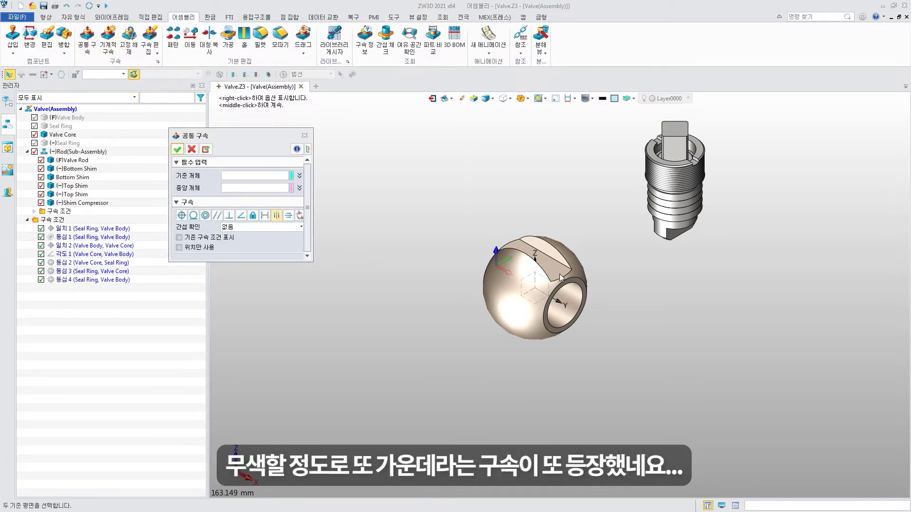
Centre the rod tip's two flat faces between the ball's two slot faces (중간 constraint).
scroll(559, 269, "up", 3)
left_click(543, 233)
middle_click_drag(531, 236, 466, 244)
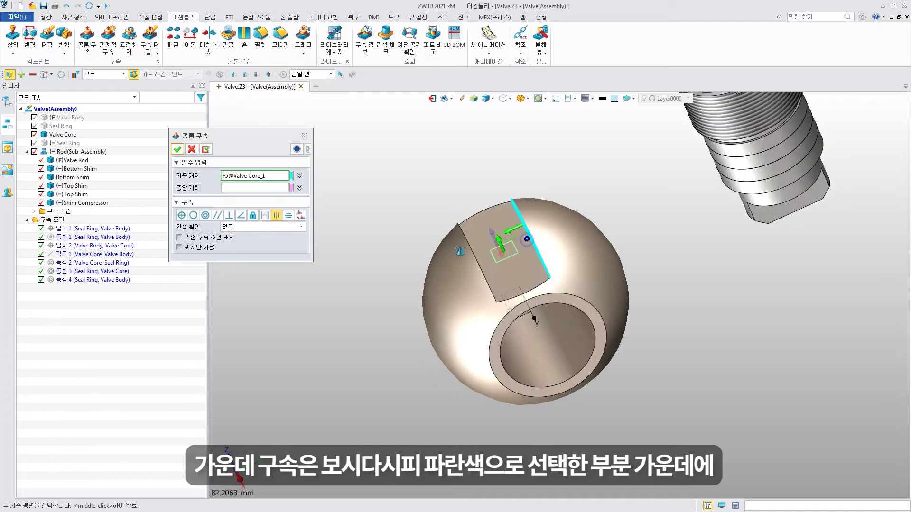
left_click(471, 243)
left_click(645, 264)
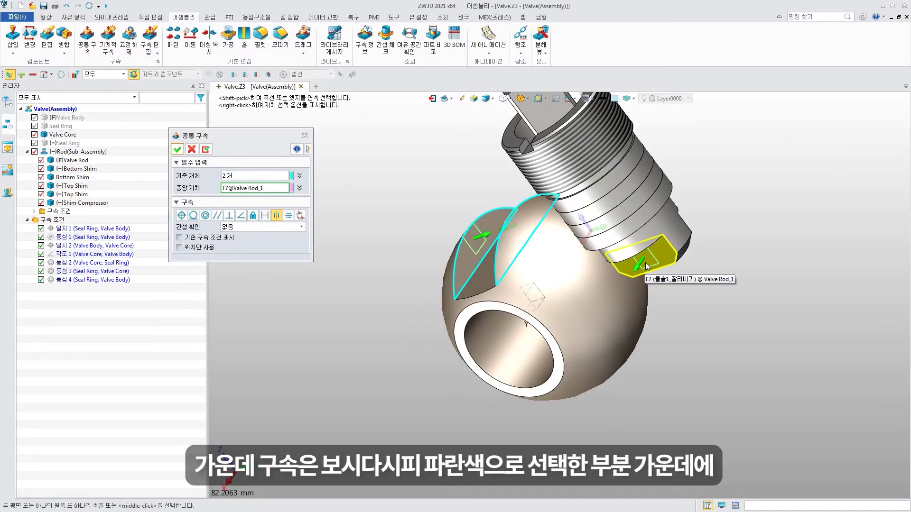
mouse_move(647, 263)
middle_mouse_down()
mouse_move(487, 257)
mouse_move(488, 311)
middle_mouse_up()
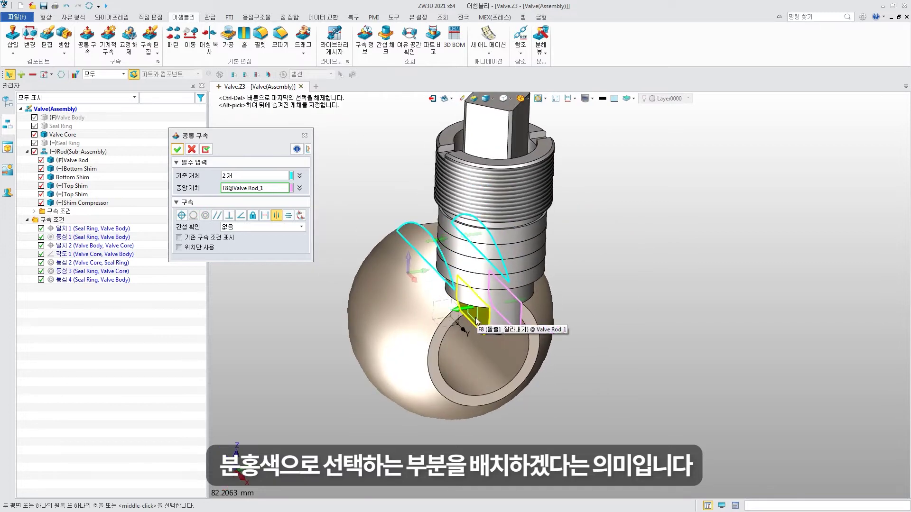
left_click(475, 317)
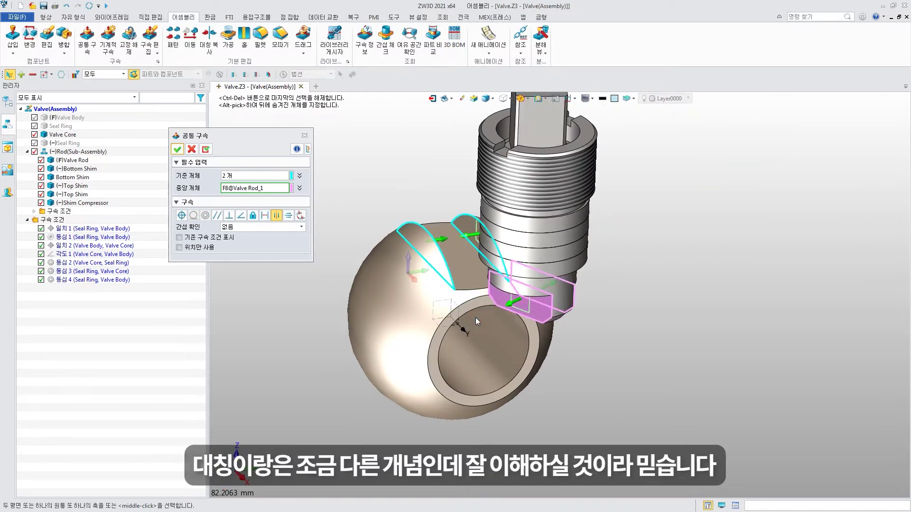
left_click(205, 150)
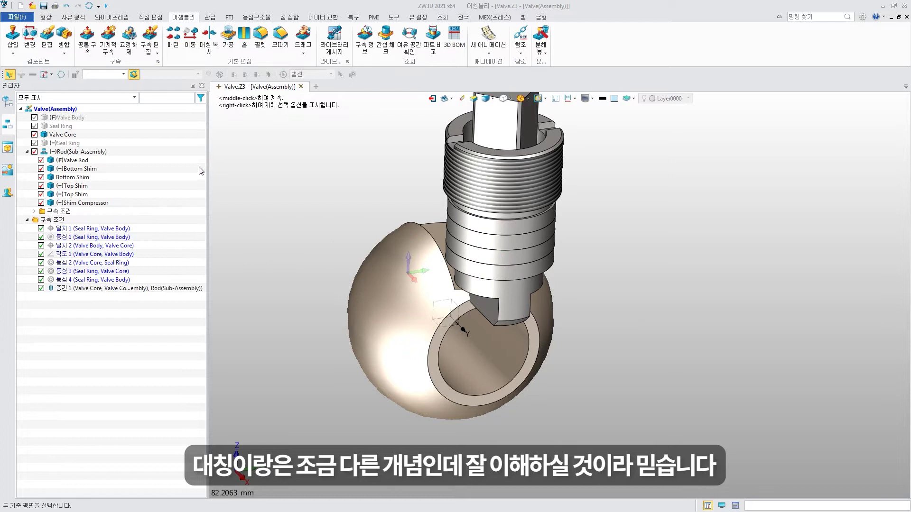
Make the rod's bottom face coincident with the Valve Core and unhide all components.
mouse_move(398, 303)
middle_mouse_down()
mouse_move(474, 339)
mouse_move(463, 388)
middle_mouse_up()
left_click(475, 341)
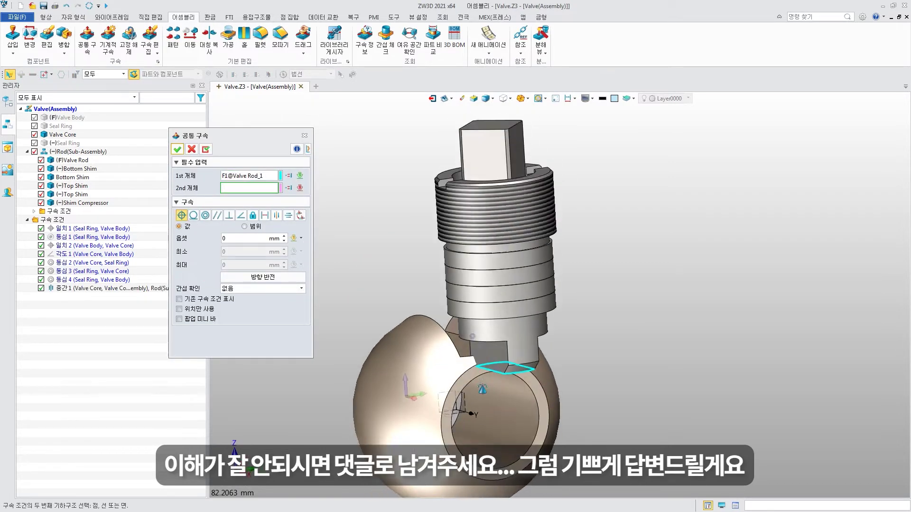
left_click(415, 303)
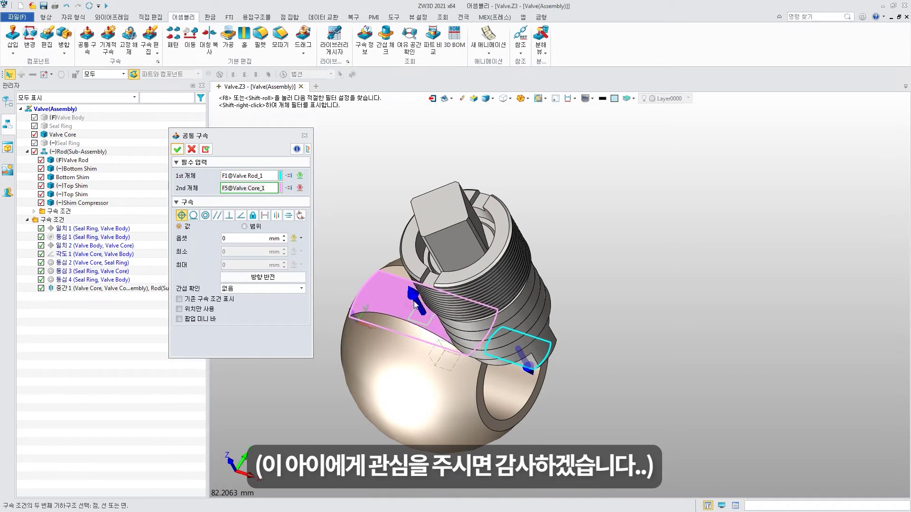
left_click(178, 148)
left_click(62, 126, "ctrl")
right_click(66, 121)
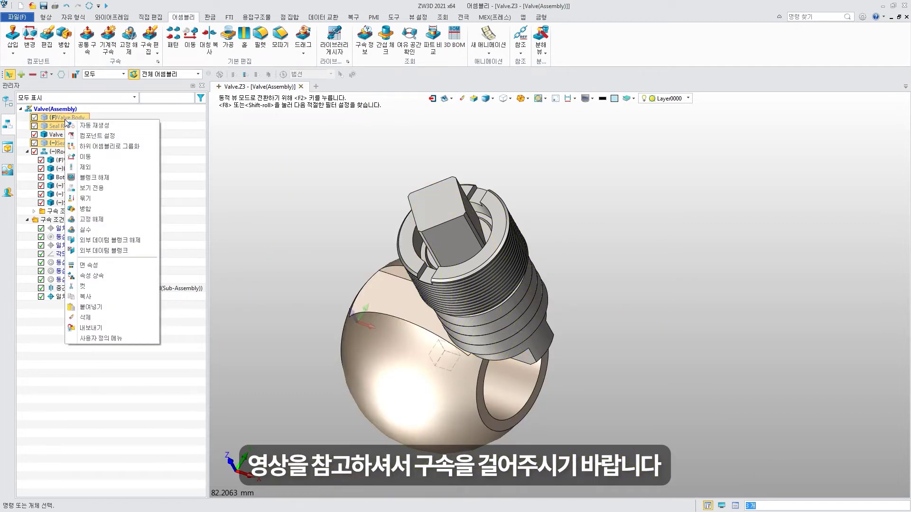
left_click(90, 178)
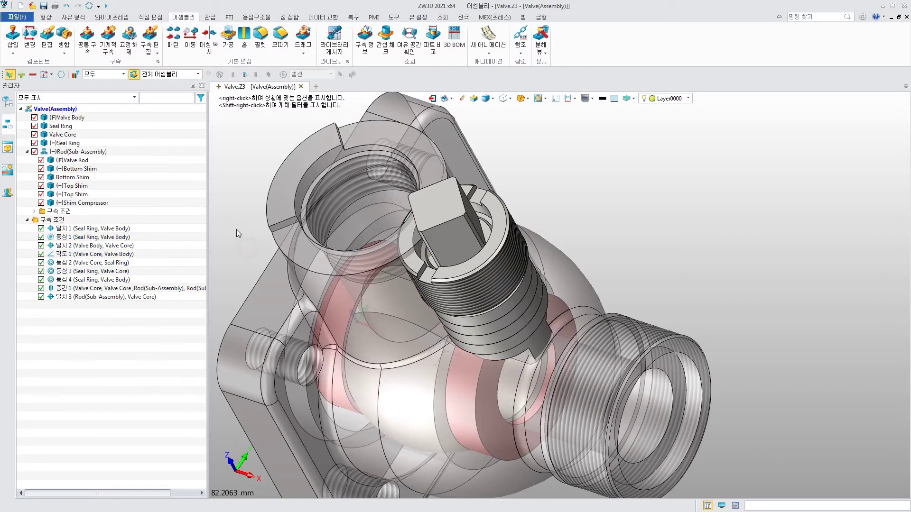
Make the rod concentric with the Valve Body bore, then choose Wrench to insert.
left_click(89, 37)
left_click(522, 323)
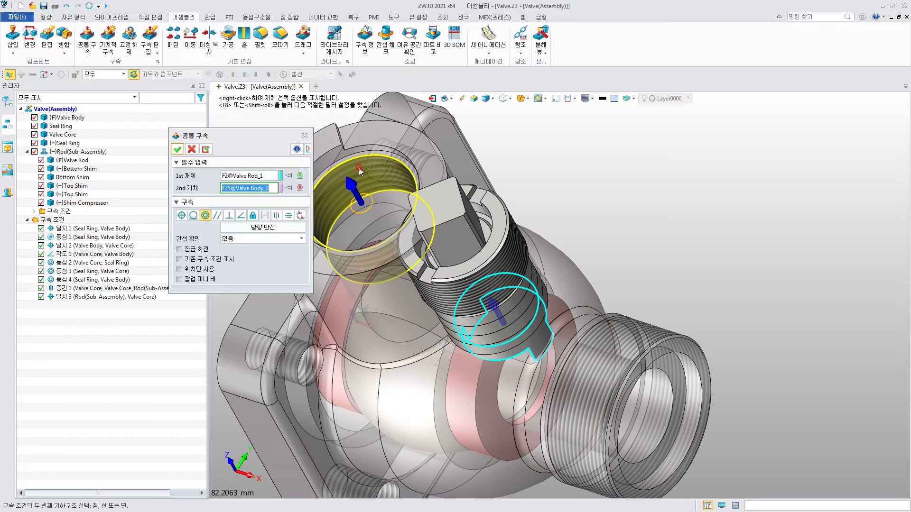
left_click(335, 175)
left_click(178, 149)
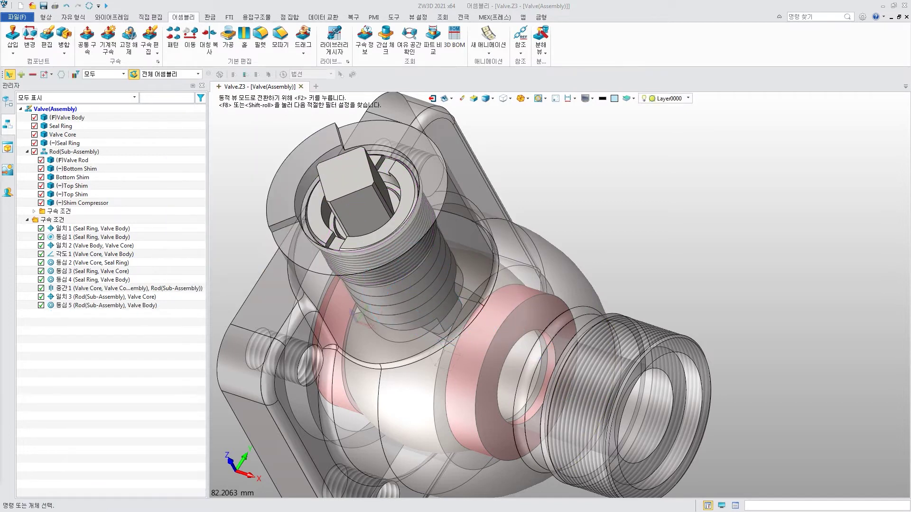
left_click(240, 167)
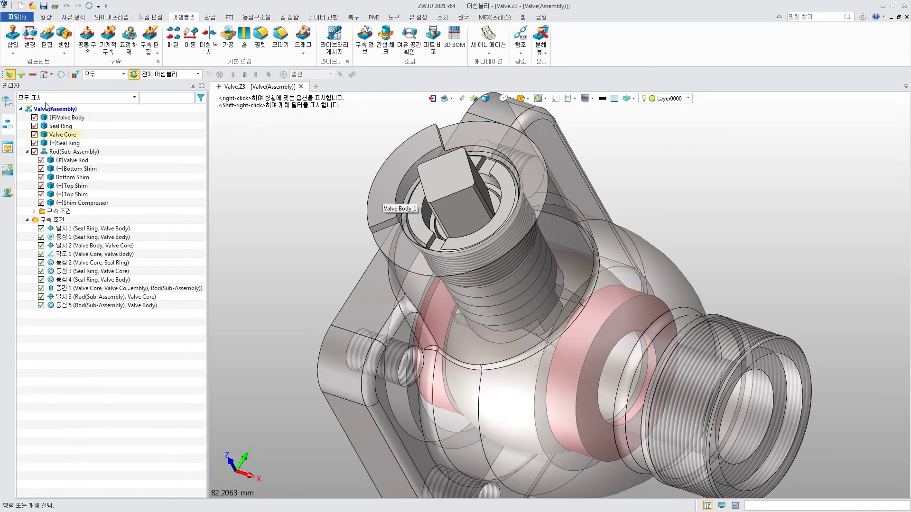
left_click(192, 305)
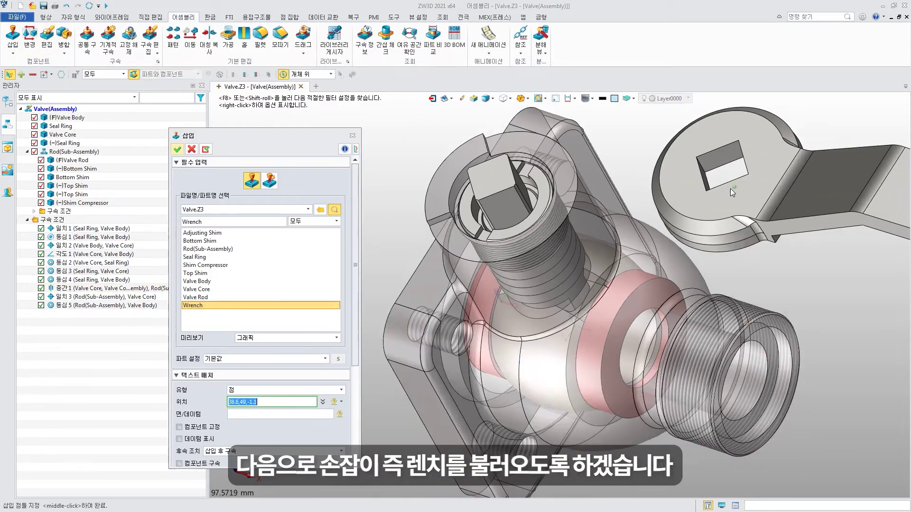
Place the Wrench and make its hole concentric with the Valve Body.
left_click(730, 189)
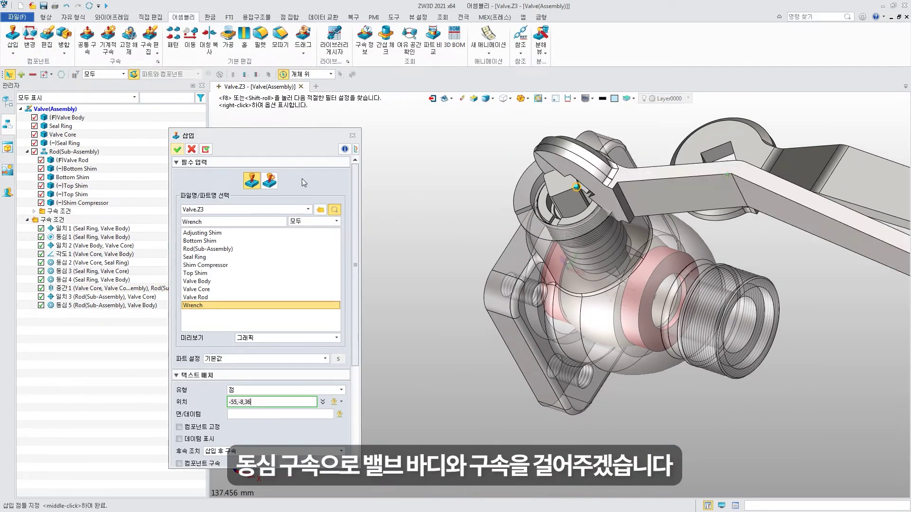
left_click(176, 151)
scroll(702, 221, "up", 3)
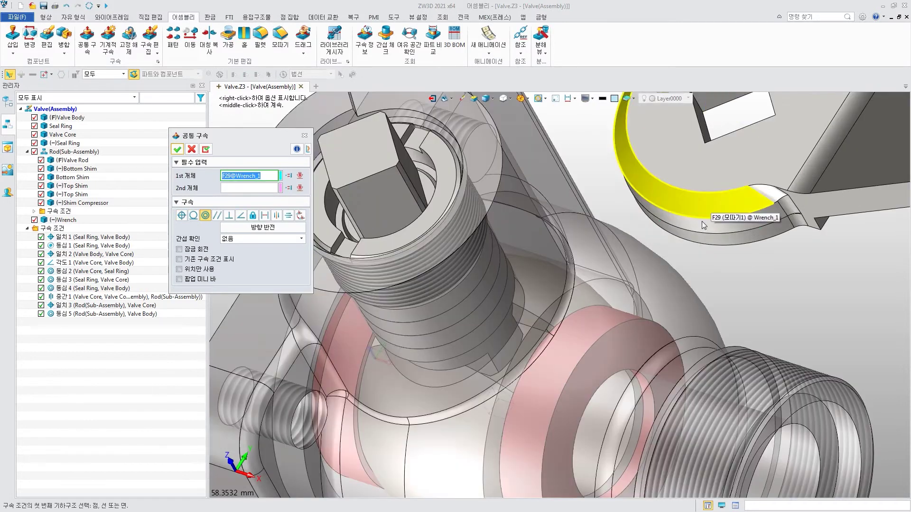
left_click(702, 221)
left_click(482, 217)
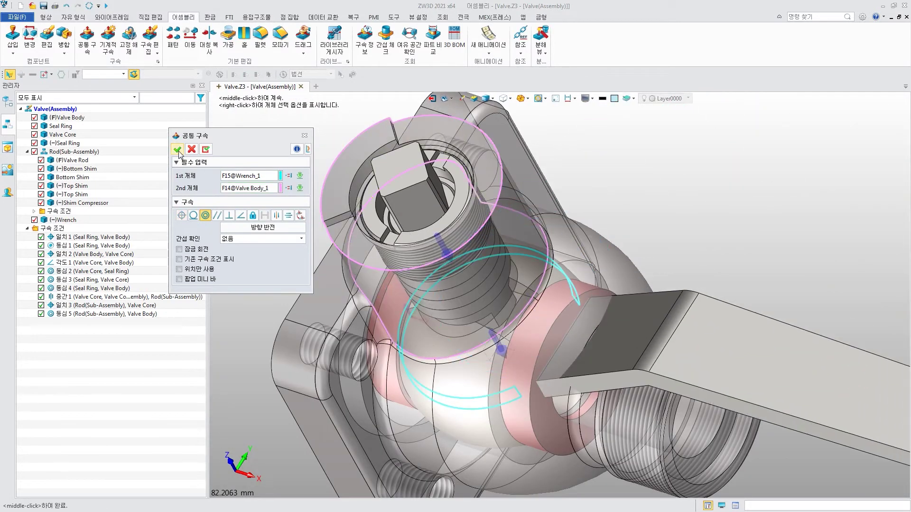
left_click(185, 151)
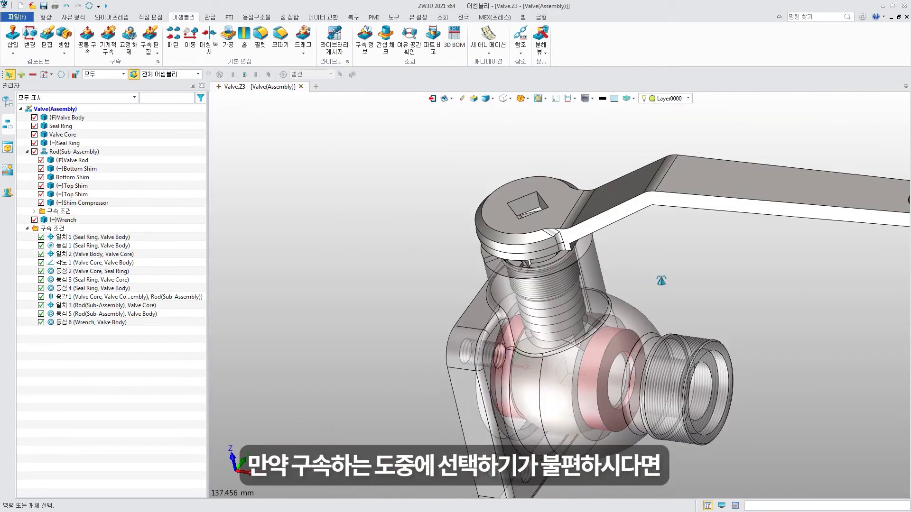
Make the Wrench coincident with the Valve Body top face.
scroll(541, 309, "up", 5)
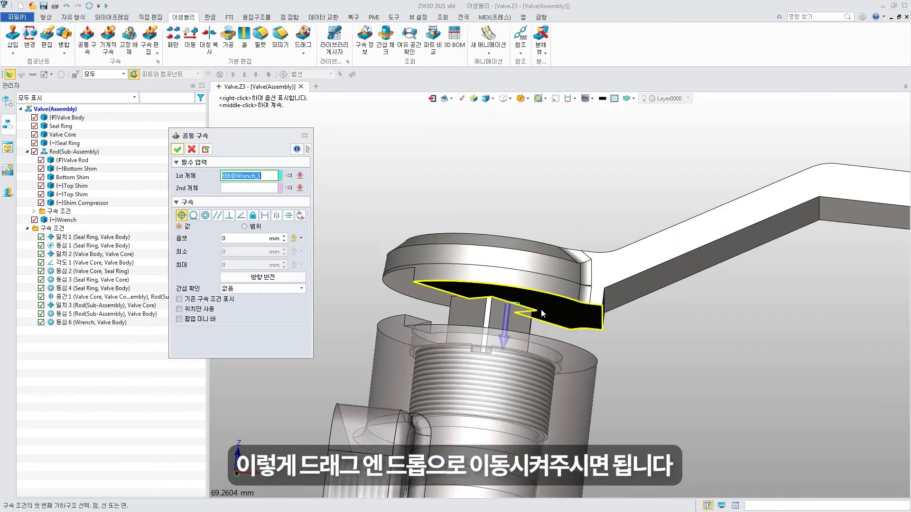
scroll(535, 298, "up", 2)
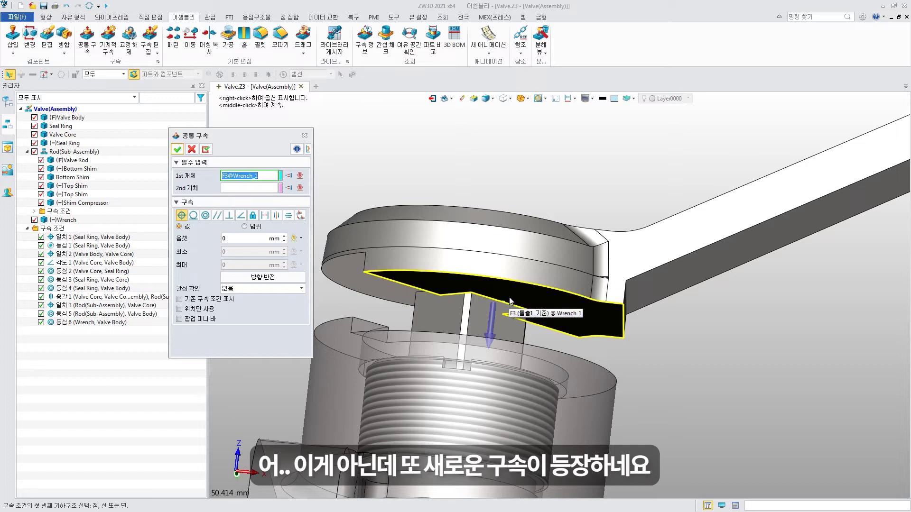
scroll(568, 346, "down", 3)
left_click(568, 346)
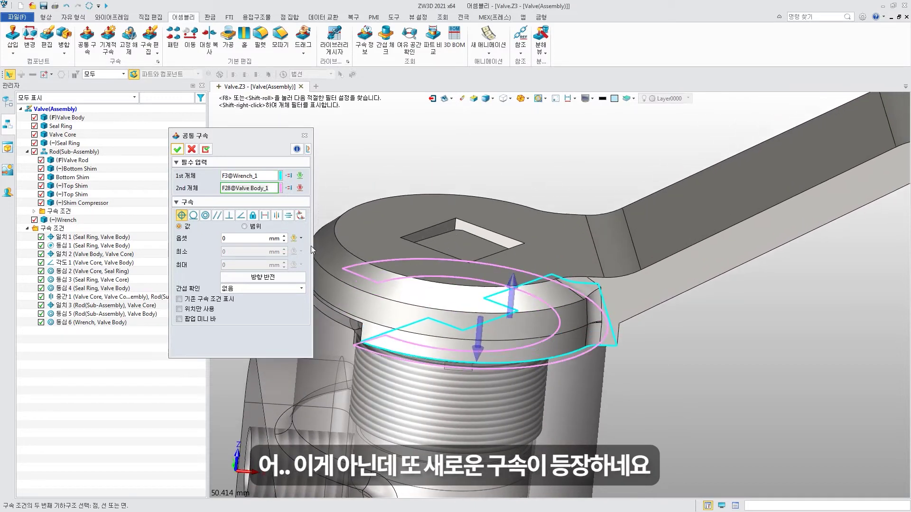
left_click(205, 149)
Make the Wrench's square-hole side face parallel to a Valve Rod flat face.
scroll(473, 234, "up", 3)
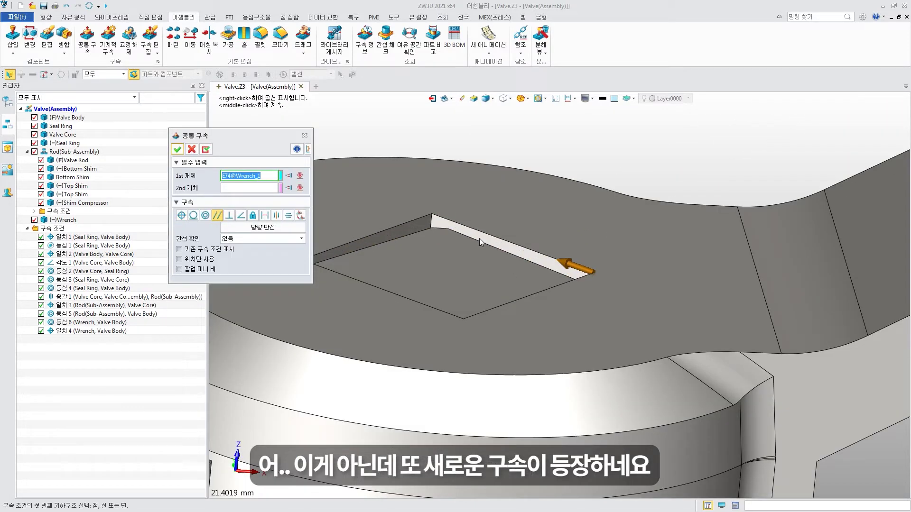
left_click(503, 255)
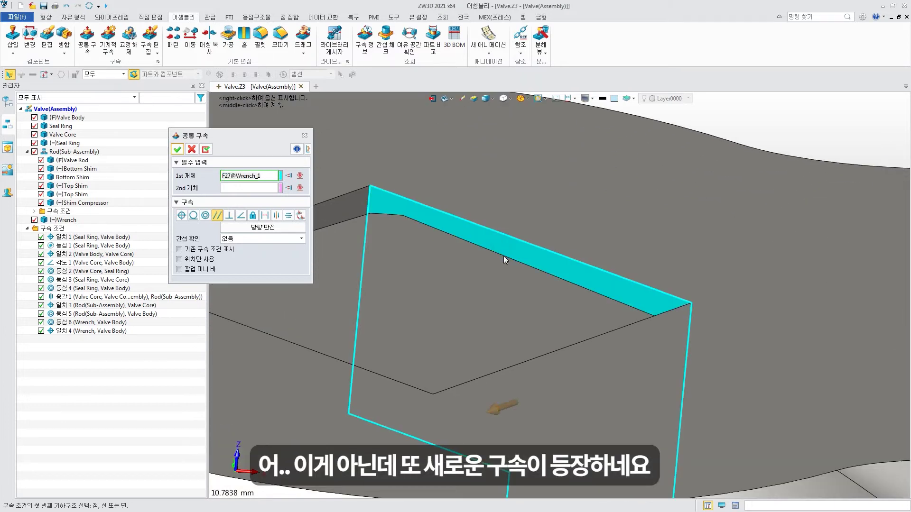
scroll(503, 259, "up", 3)
middle_click_drag(503, 259, 451, 262)
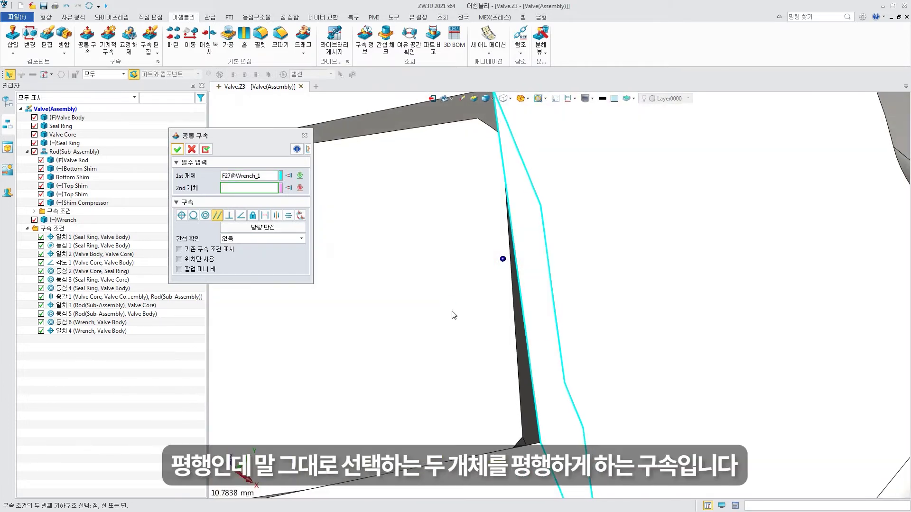
left_click(529, 389)
left_click(529, 389)
middle_click_drag(527, 387, 457, 360)
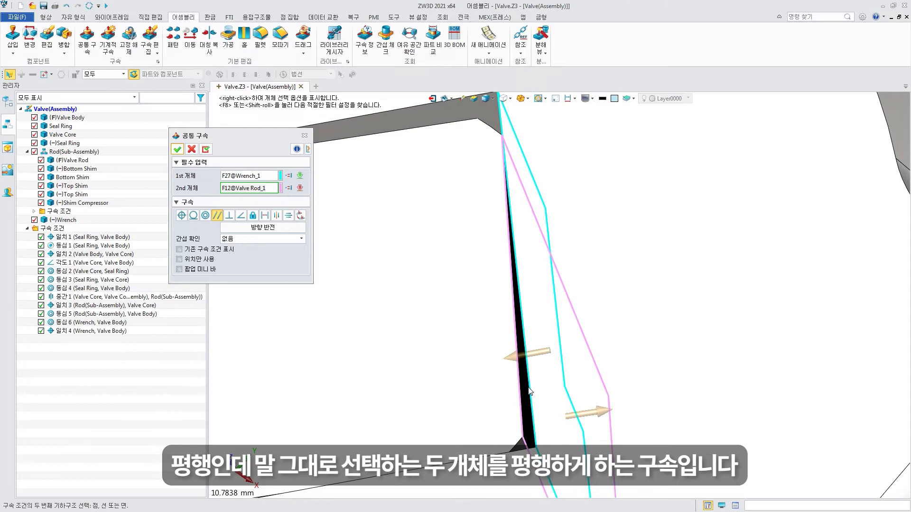
left_click(178, 151)
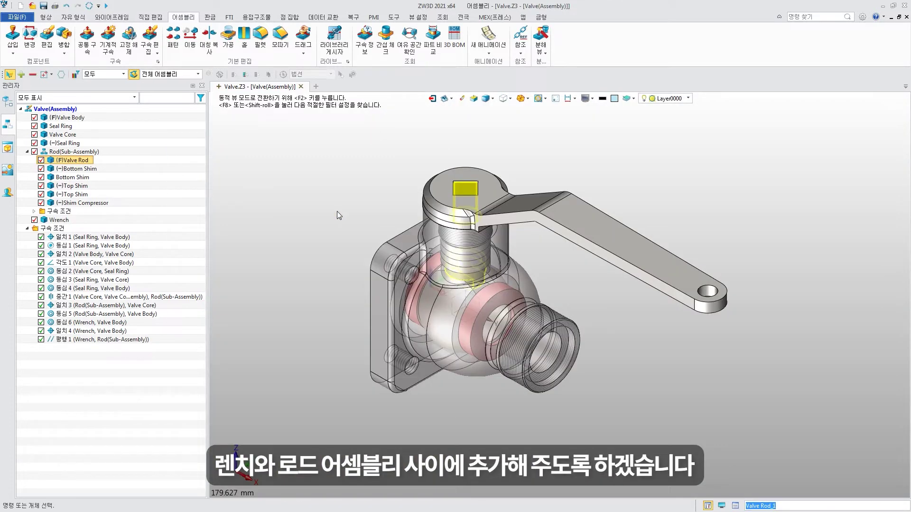
key("ctrl+f")
middle_click_drag(429, 220, 431, 253)
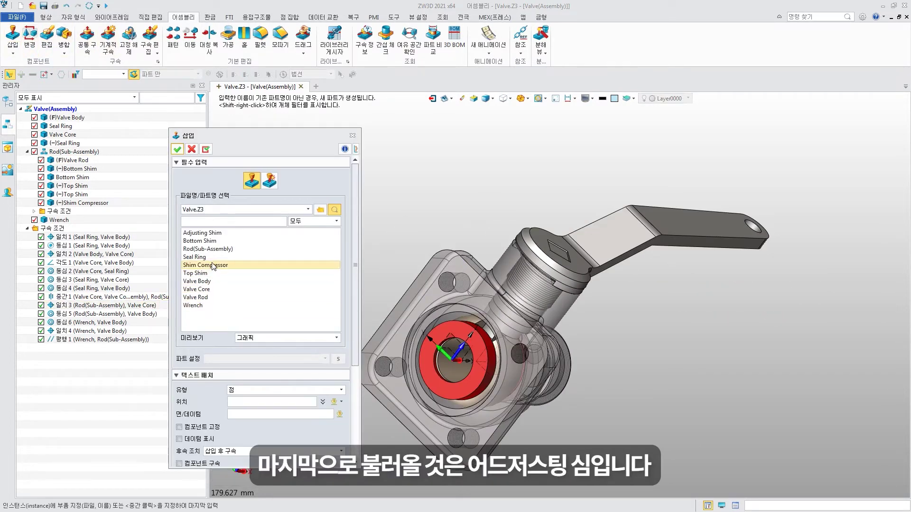
Insert the Adjusting Shim and constrain it coincident and concentric to the Valve Body.
left_click(221, 223)
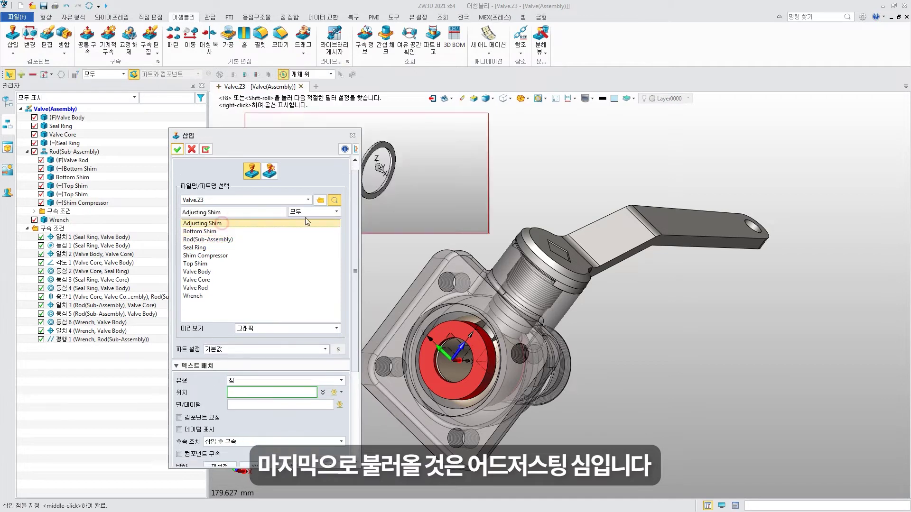
left_click(375, 163)
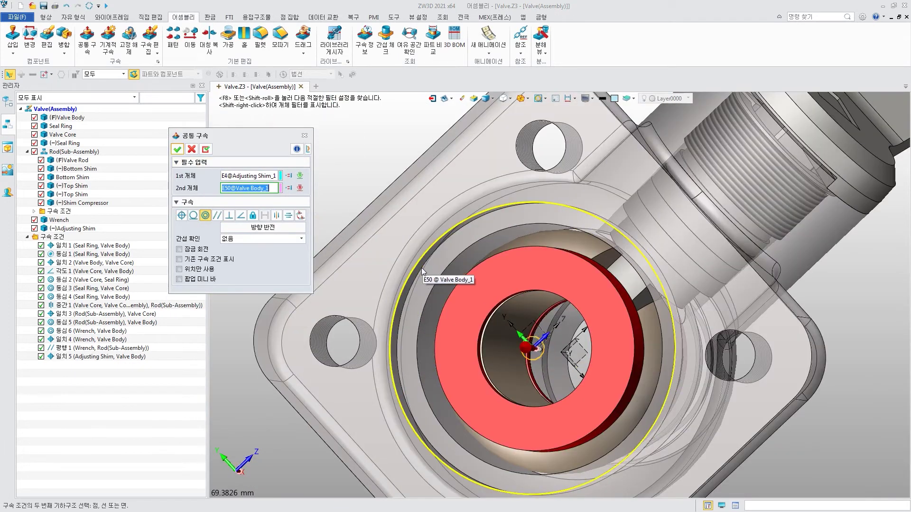
middle_click(434, 283)
middle_click(385, 291)
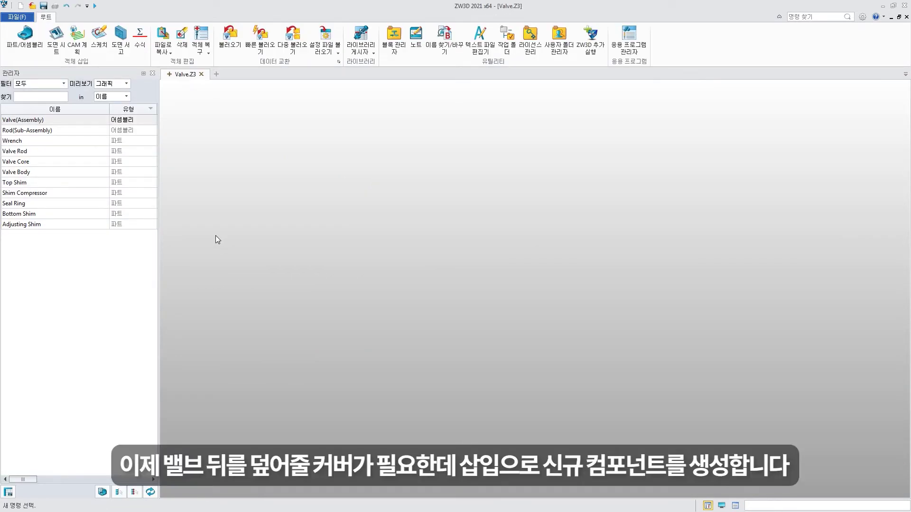
Insert a new empty part named 'Valve Cover' into Valve(Assembly) for in-place editing.
double_click(115, 122)
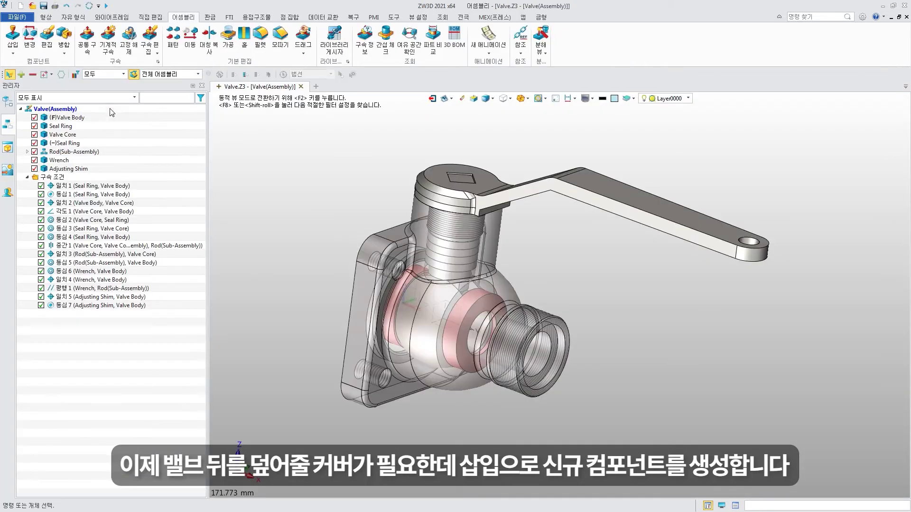
left_click(11, 39)
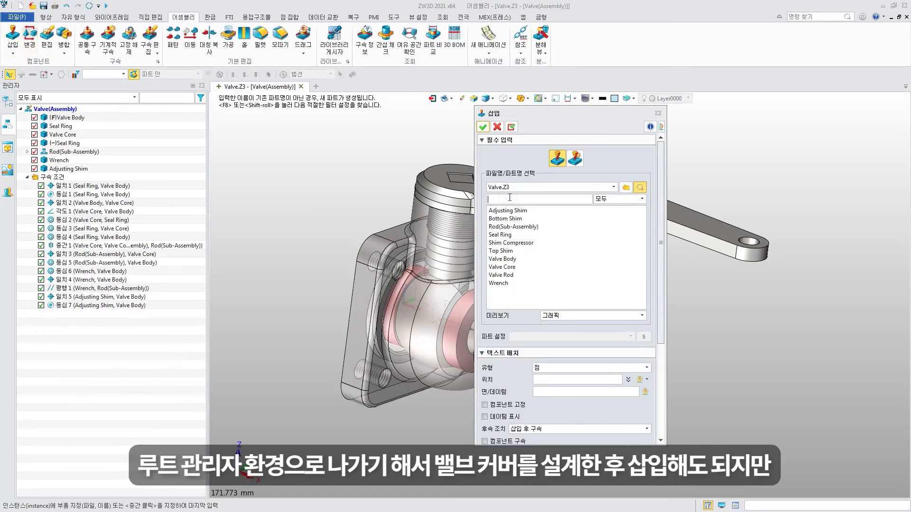
type("Valve C")
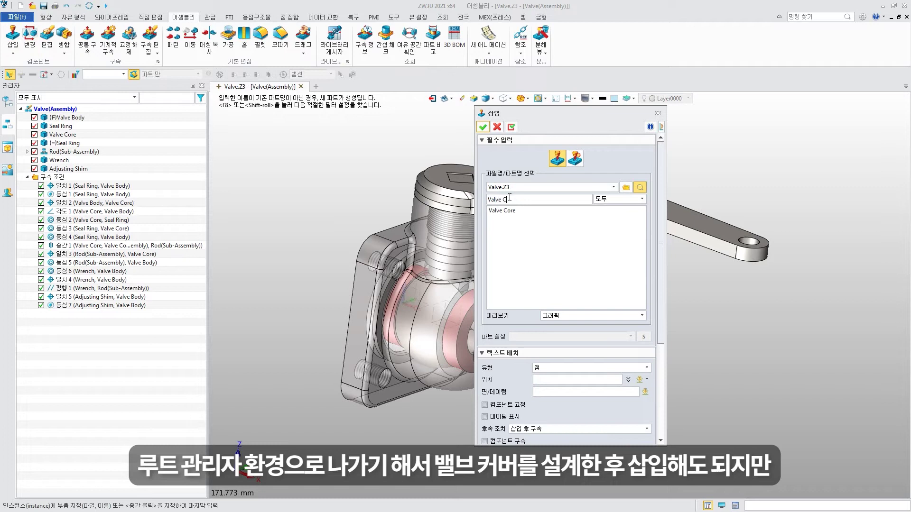
left_click(567, 380)
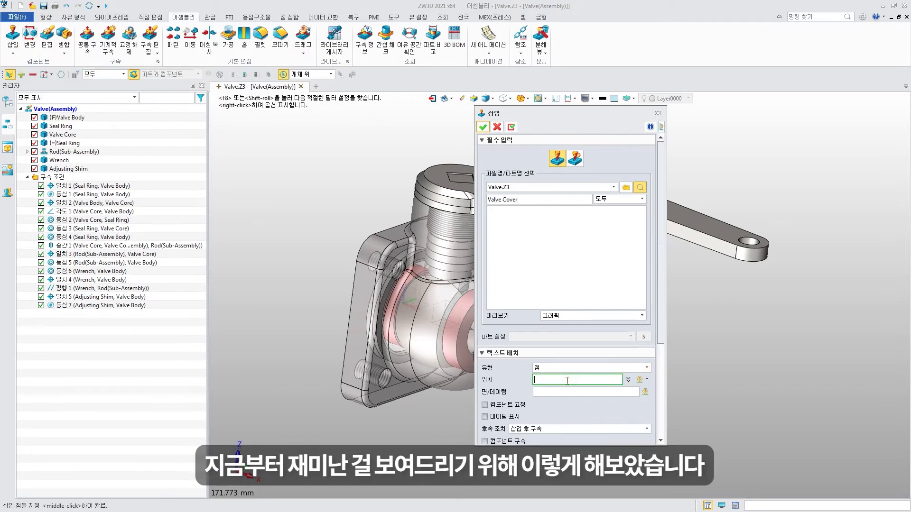
left_click(483, 126)
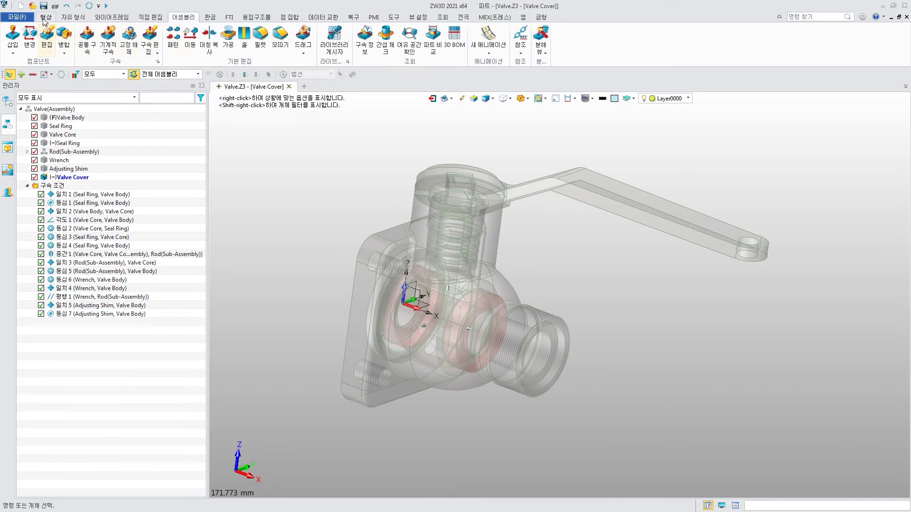
left_click(45, 19)
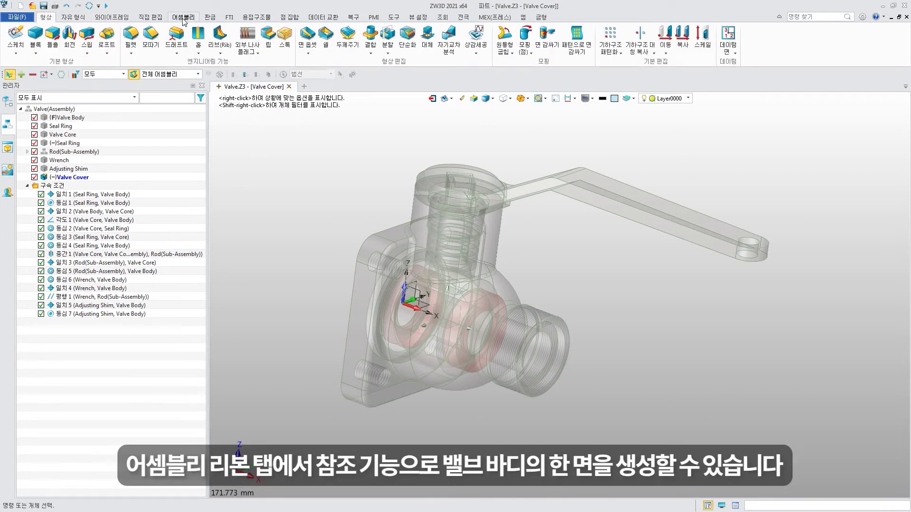
Copy the Valve Body's flange face into the Valve Cover as a reference face.
left_click(167, 19)
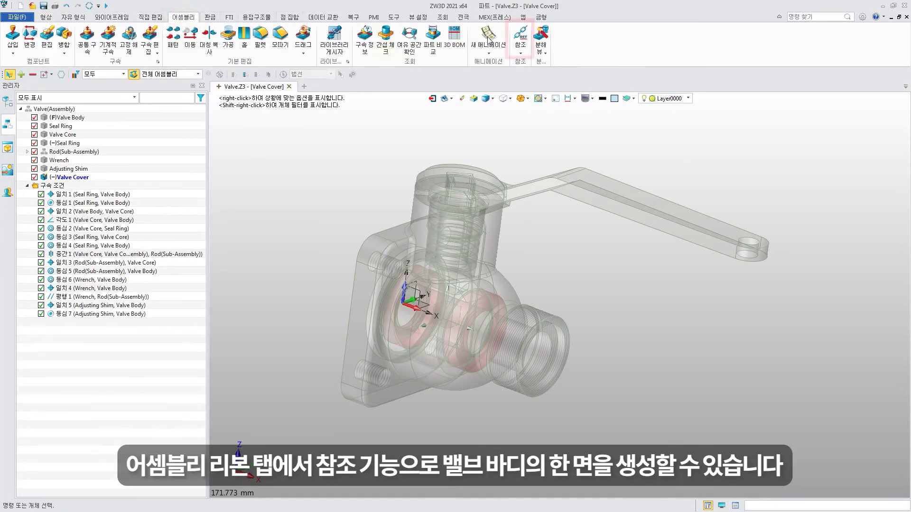
left_click(522, 38)
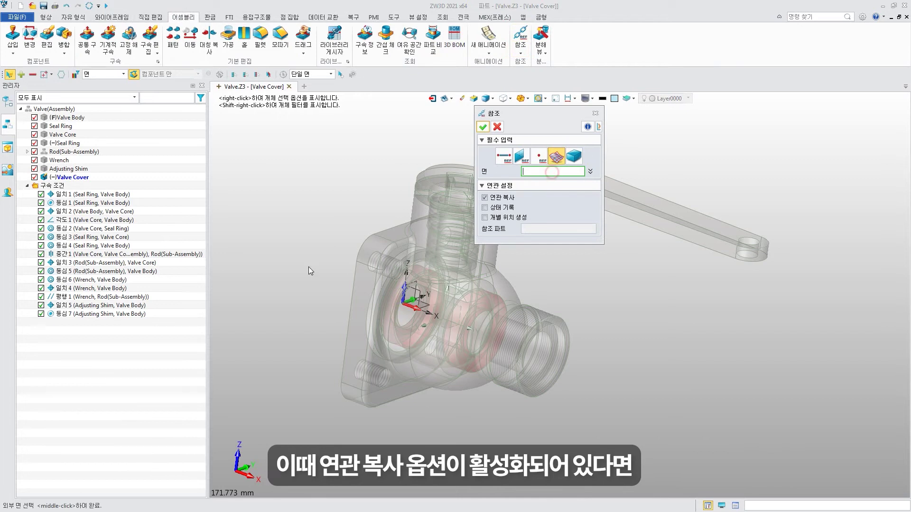
middle_click_drag(308, 267, 412, 249)
left_click(424, 230)
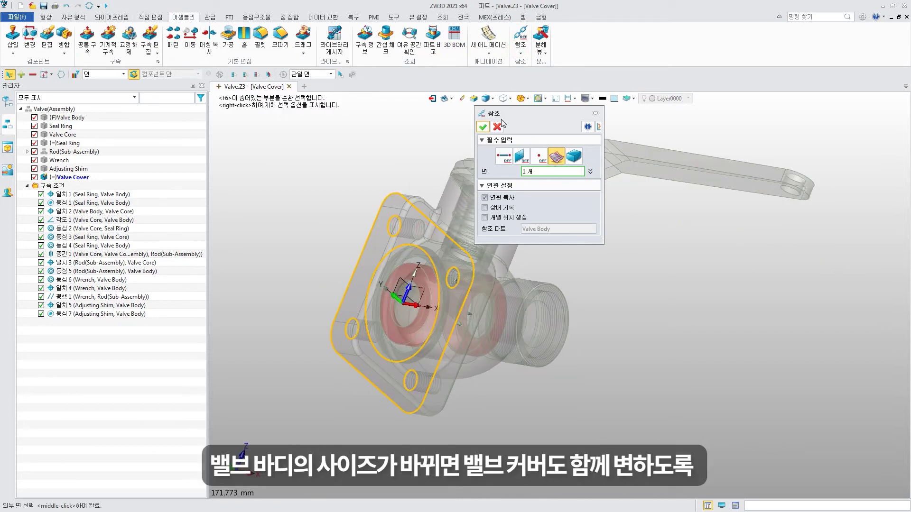
left_click(482, 126)
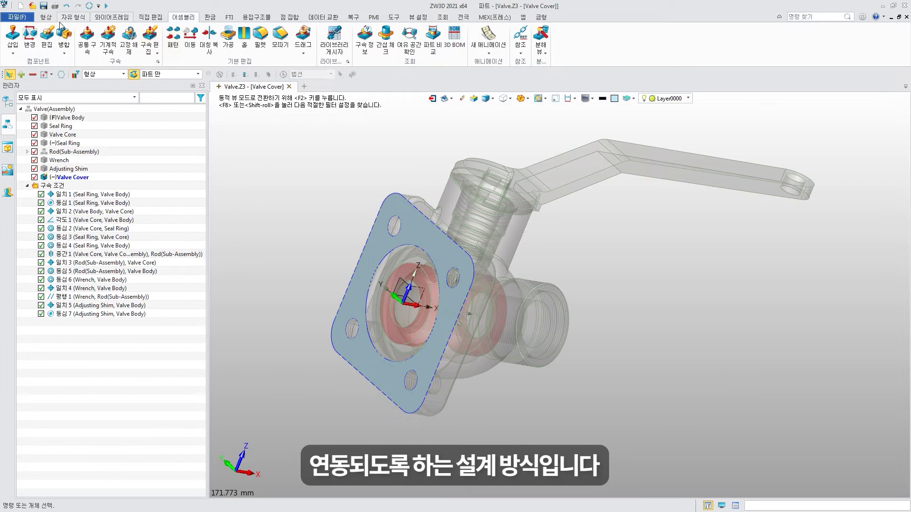
Hide every assembly part except the Valve Cover and show its modelling history.
left_click(46, 17)
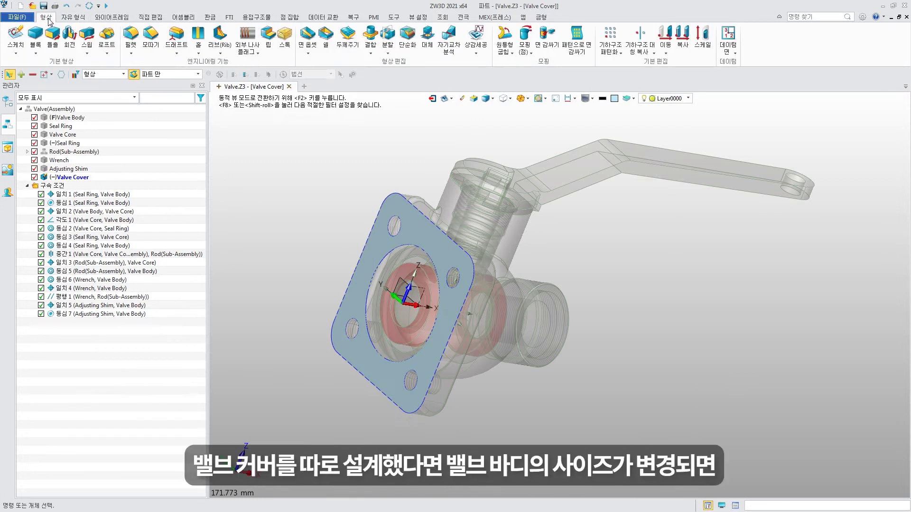
left_click(61, 118)
left_click(69, 168, "shift")
right_click(58, 141)
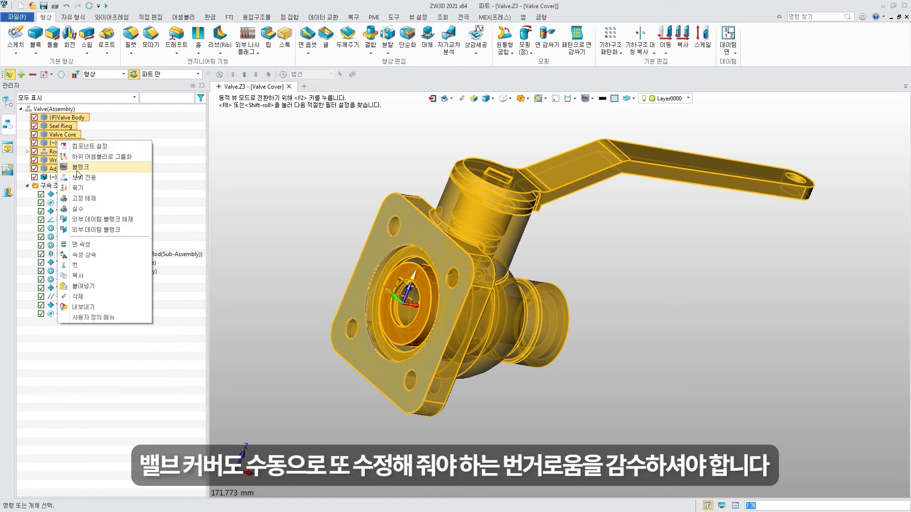
left_click(77, 169)
left_click(7, 102)
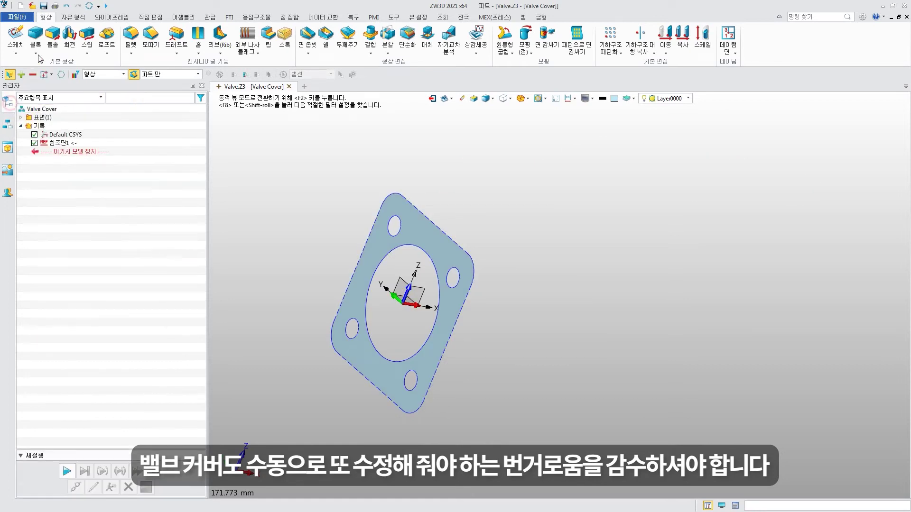
Extrude the reference face from 0.5 to 14.5 mm into the square flange plate.
left_click(53, 34)
left_click(379, 238)
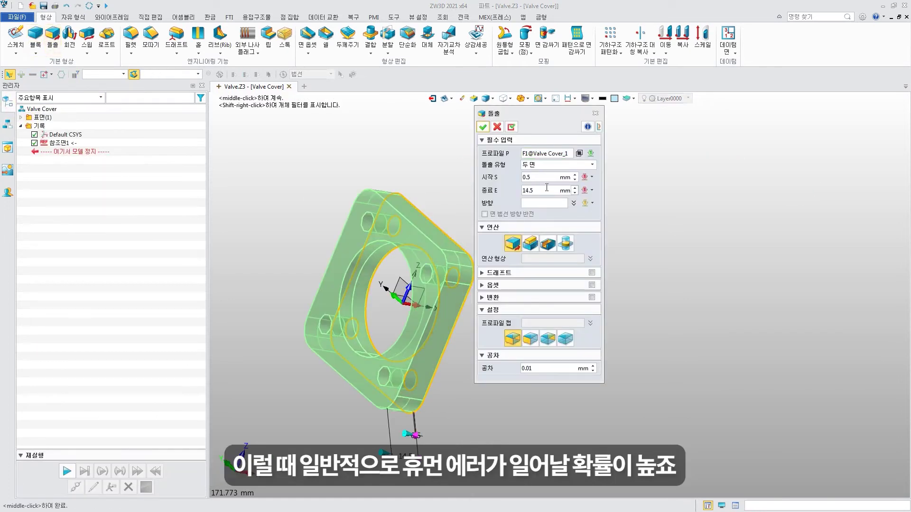
left_click(547, 191)
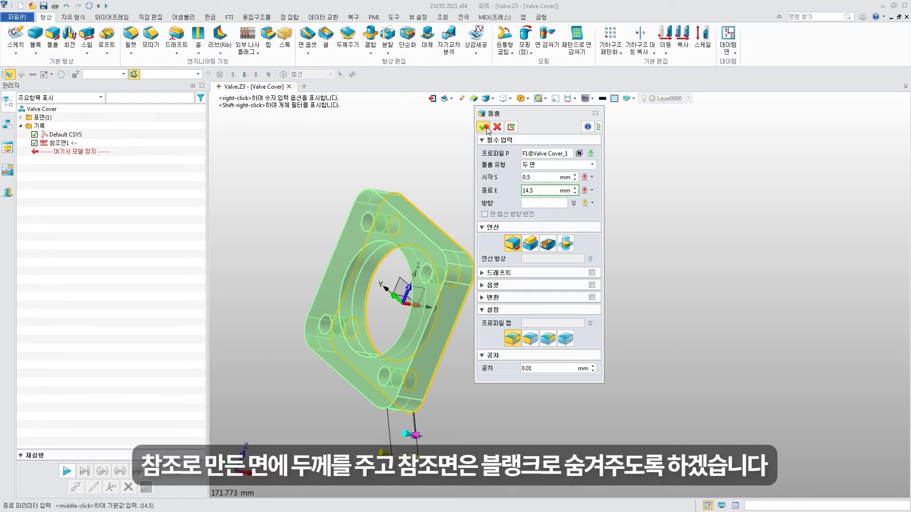
left_click(483, 127)
Blank the reference face so only the flange solid remains visible.
middle_click_drag(484, 229, 415, 234)
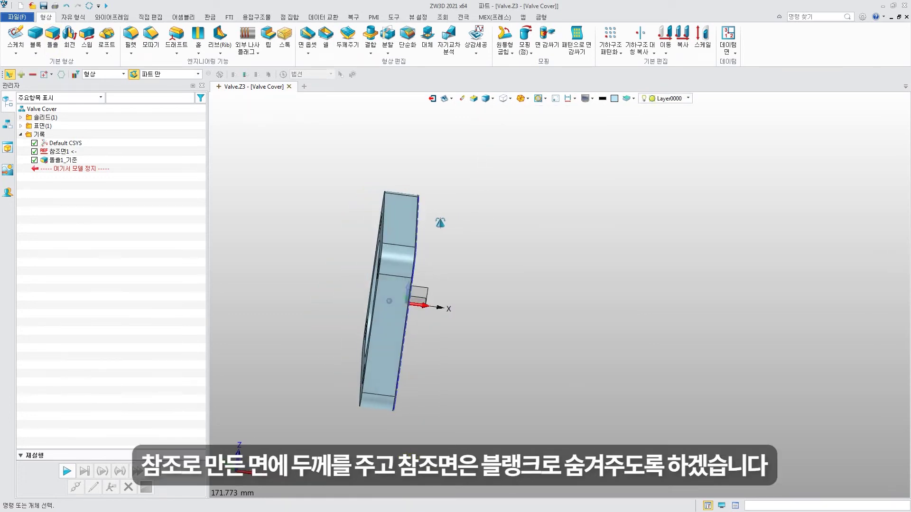
left_click(415, 235)
right_click(413, 235)
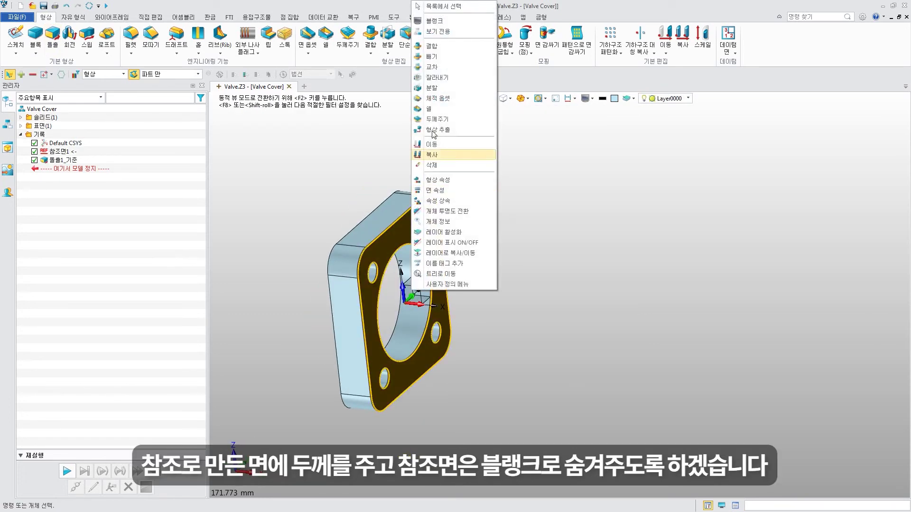
left_click(433, 21)
middle_click_drag(424, 231, 425, 239)
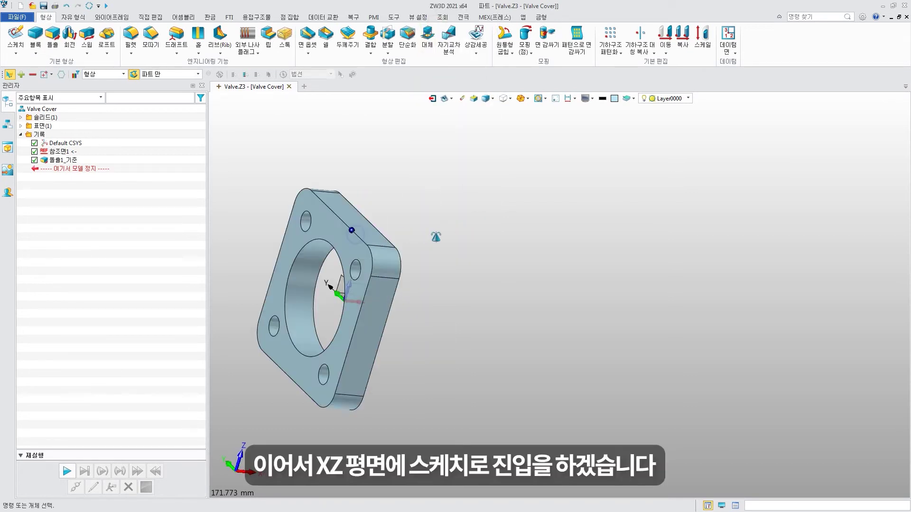
Start a sketch on the CSYS_XZ plane and draw the stepped profile outline.
left_click(16, 36)
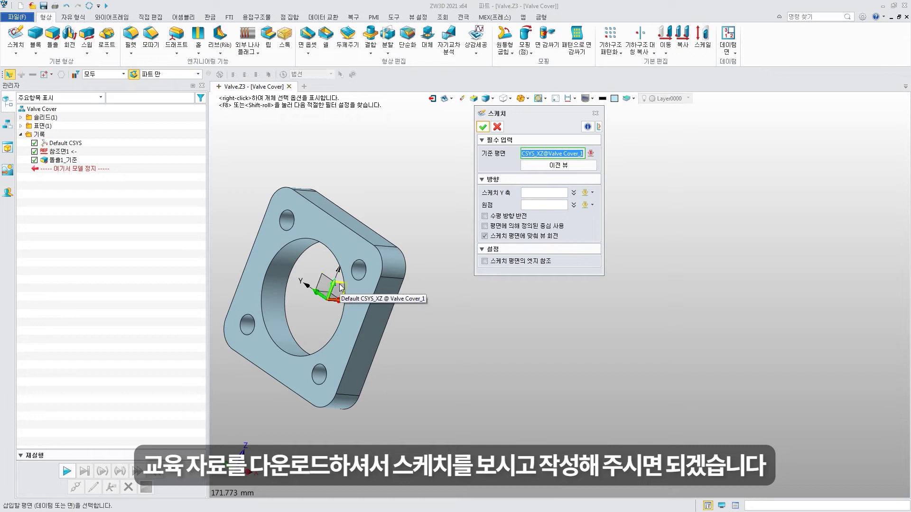
left_click(337, 290)
left_click(483, 127)
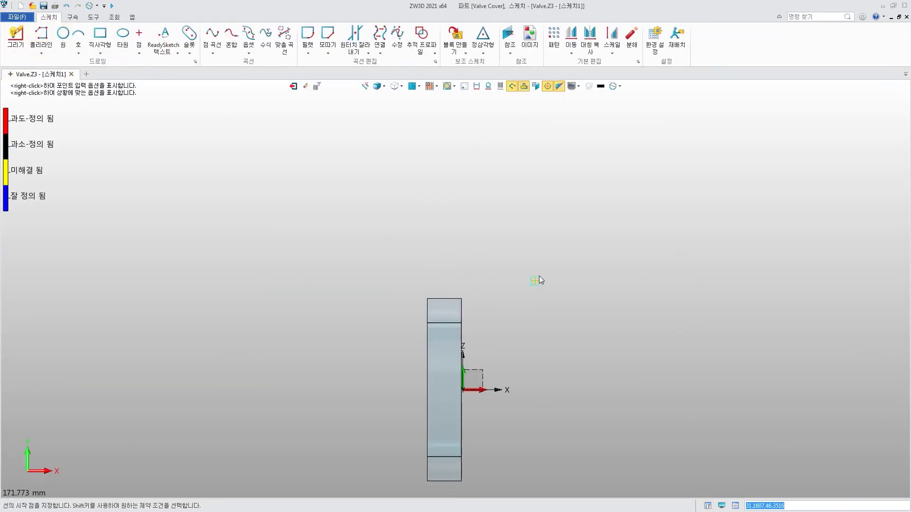
left_click(557, 273)
left_click(488, 272)
left_click(213, 331)
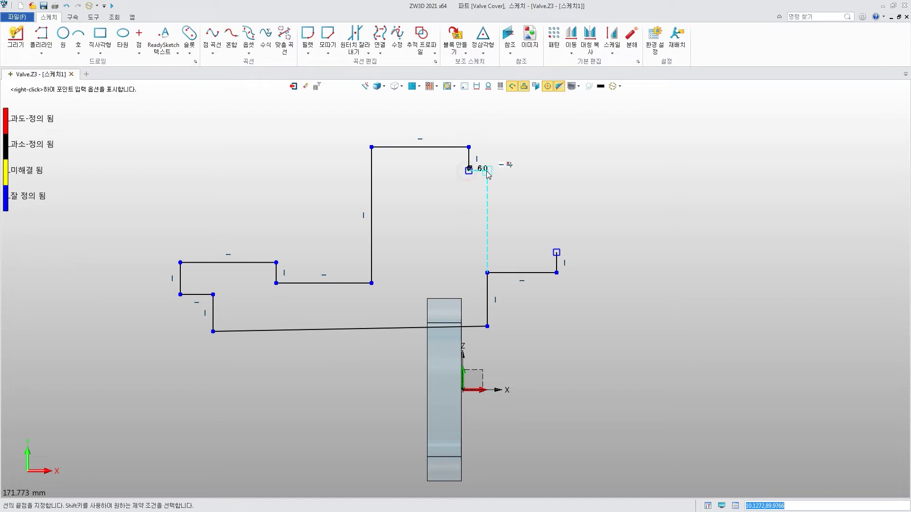
left_click(557, 252)
Constrain the sloped bottom line of the profile to be horizontal.
left_click(72, 17)
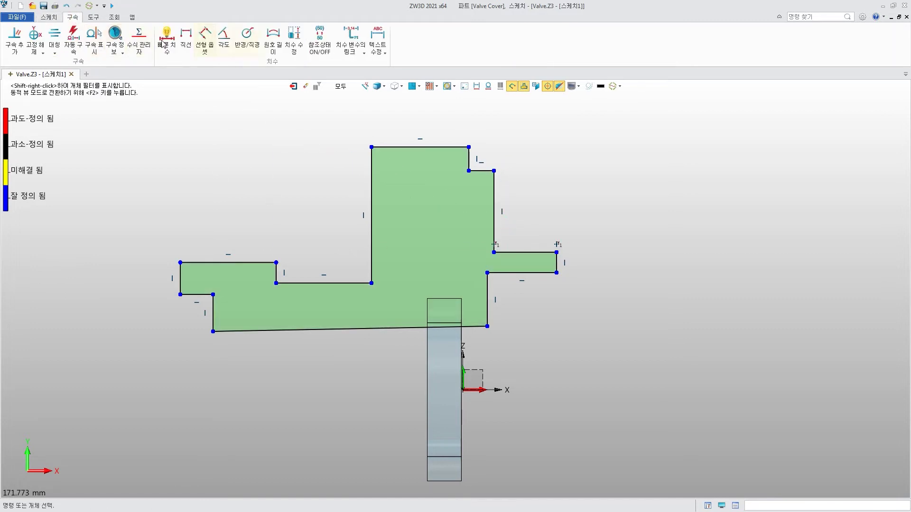
left_click(55, 53)
left_click(71, 79)
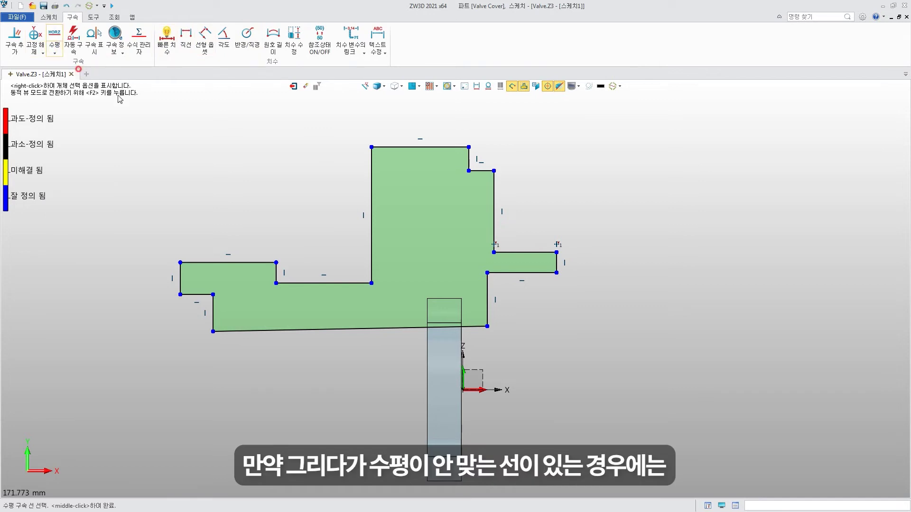
left_click(323, 327)
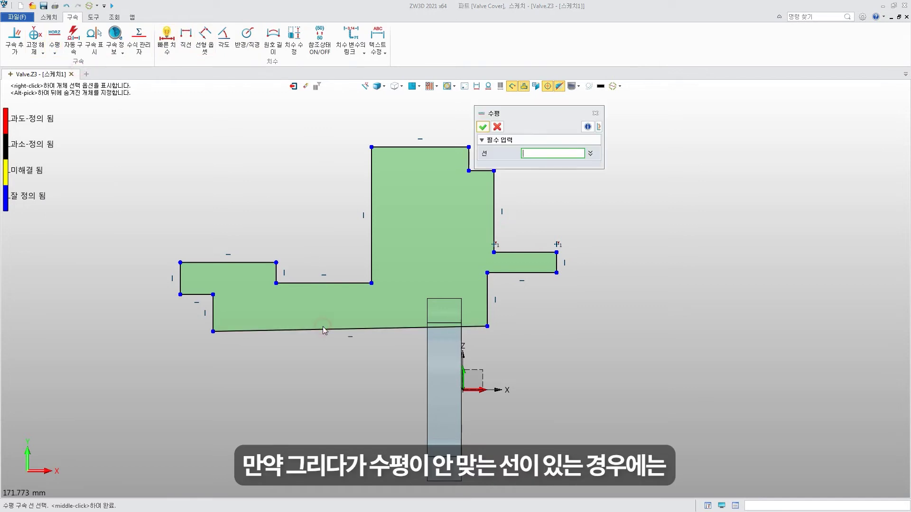
left_click(483, 127)
left_click(613, 85)
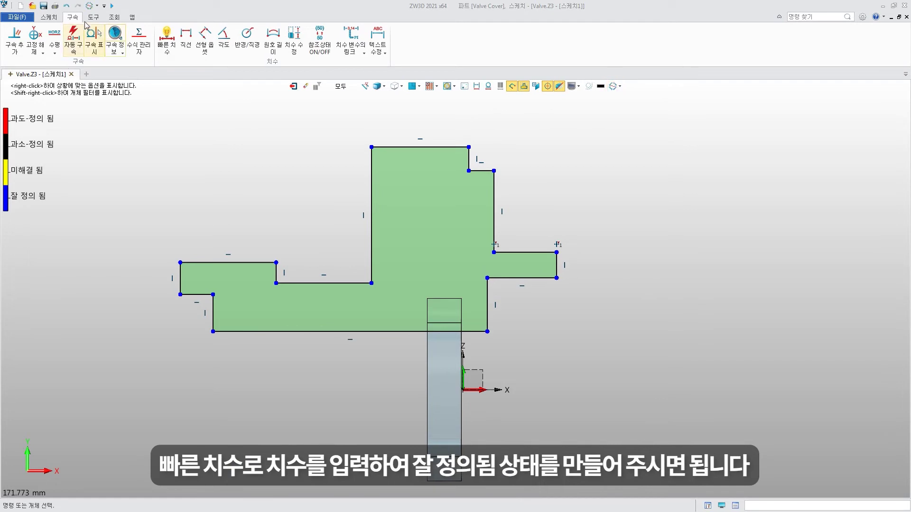
Dimension the profile heights at 18, 15, 27 and 25 mm.
left_click(164, 37)
left_click(231, 262)
left_click(469, 389)
left_click(471, 391)
key("Return")
left_click(313, 359)
key("Return")
left_click(315, 283)
left_click(313, 359)
key("Return")
left_click(399, 361)
key("Return")
Add the 25 and 10 mm dimensions and the 9.5 mm right step width.
middle_click_drag(427, 284, 260, 286)
left_click(304, 355)
key("Return")
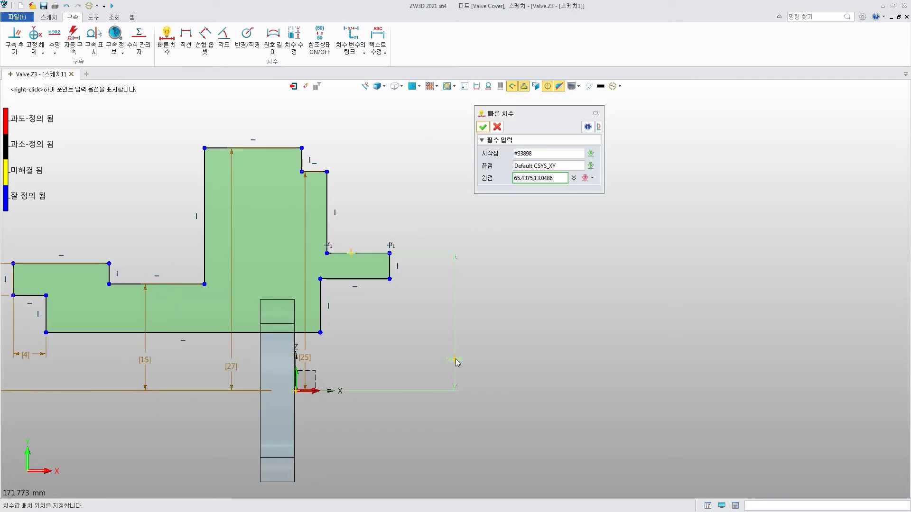
middle_click_drag(284, 356, 375, 360)
left_click(137, 204)
key("Return")
left_click(252, 206)
key("Return")
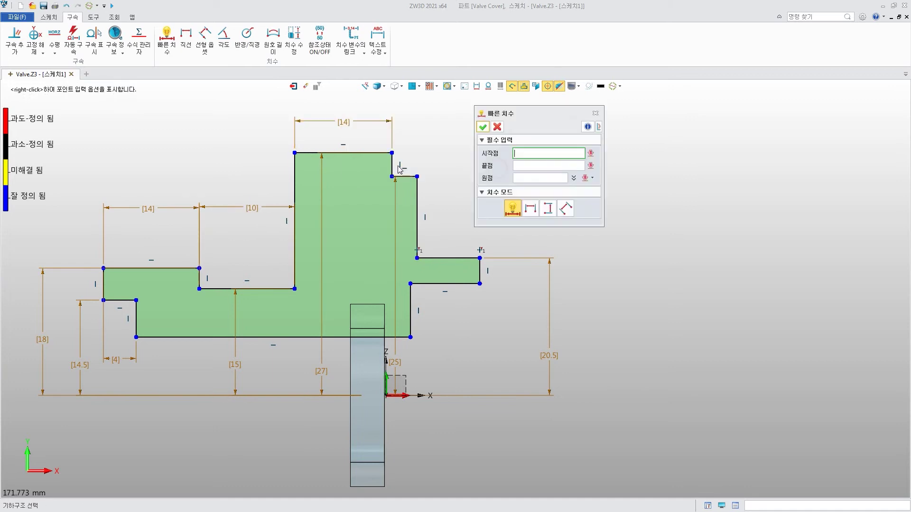
left_click(453, 139)
left_click(609, 167)
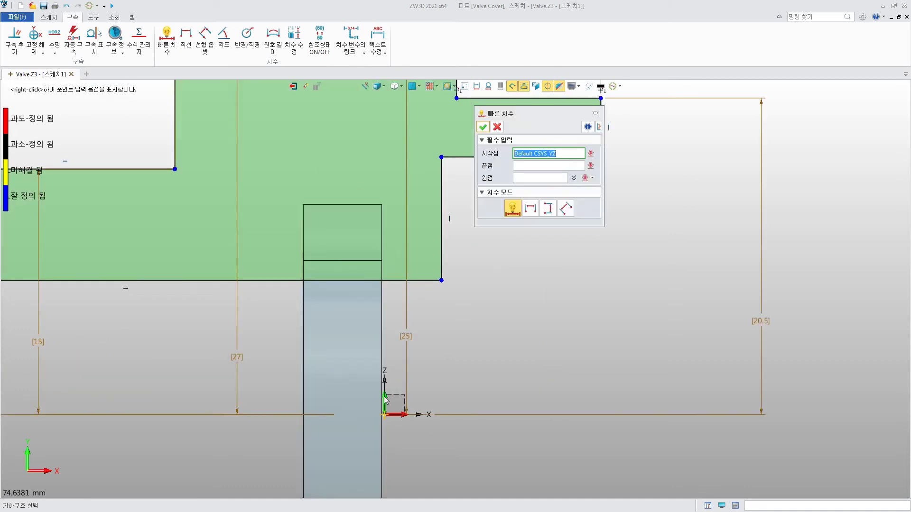
Add the 7.5, 17.5, 5.5 and 10 mm dimensions, then exit the sketch.
left_click(422, 327)
left_click(477, 372)
left_click(426, 278)
type("5.5")
key("Return")
left_click(224, 360)
left_click(225, 402)
left_click(224, 382)
key("Return")
middle_click_drag(601, 96, 633, 321)
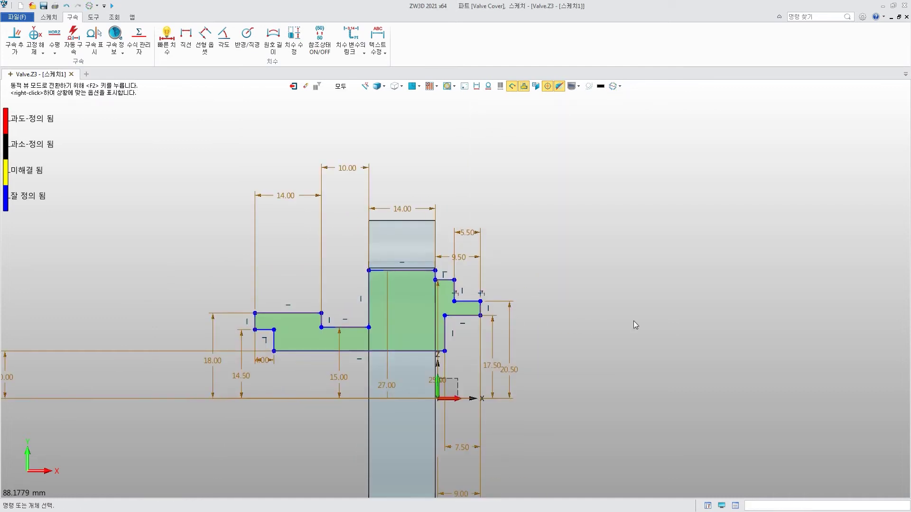
left_click(294, 86)
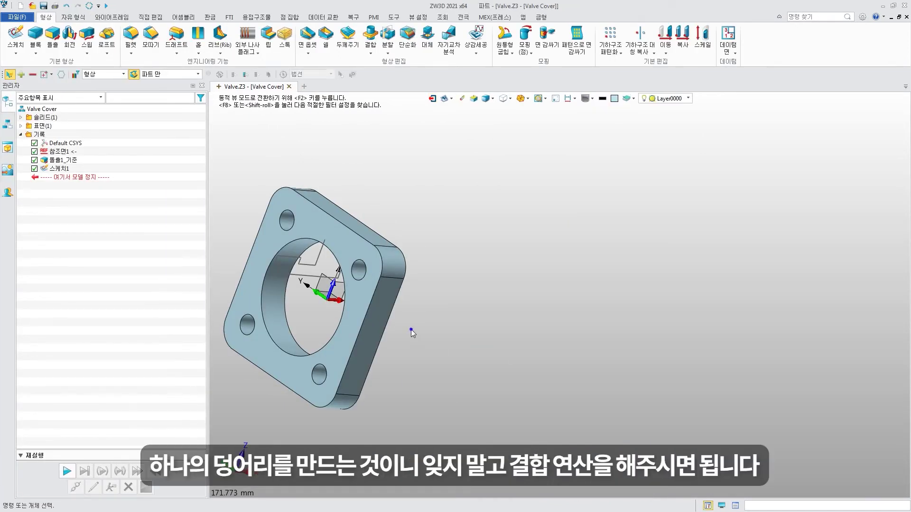
Revolve 스케치1 360° about the X axis, joined to the flange body as a boss.
middle_click_drag(411, 330, 360, 301)
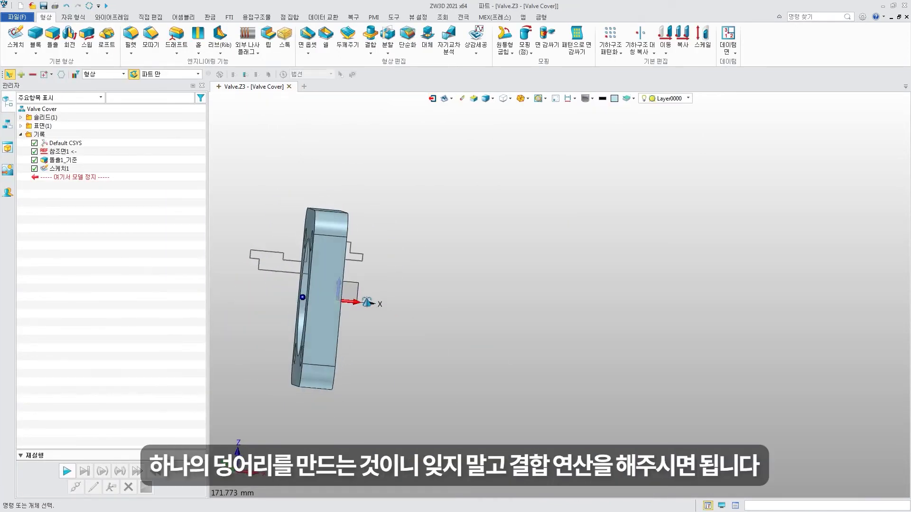
left_click(68, 32)
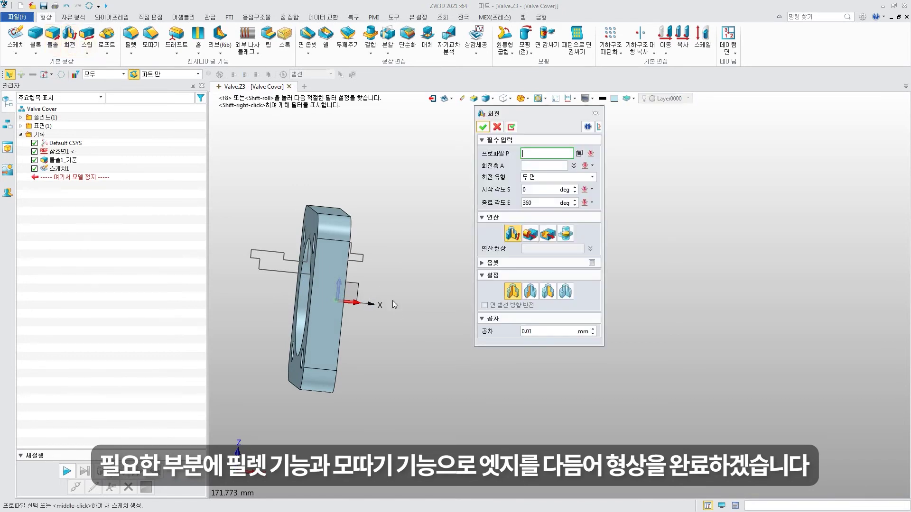
left_click(360, 271)
left_click(355, 303)
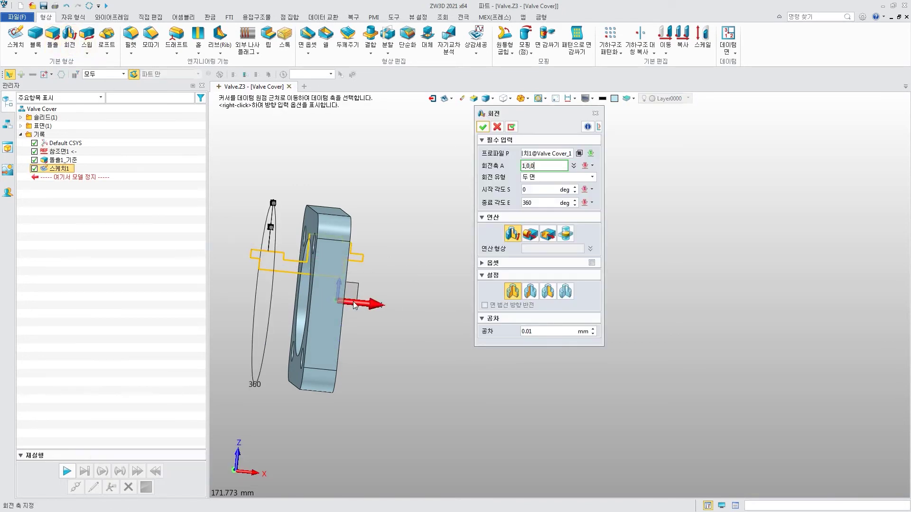
middle_click(355, 305)
middle_click_drag(289, 346, 341, 351)
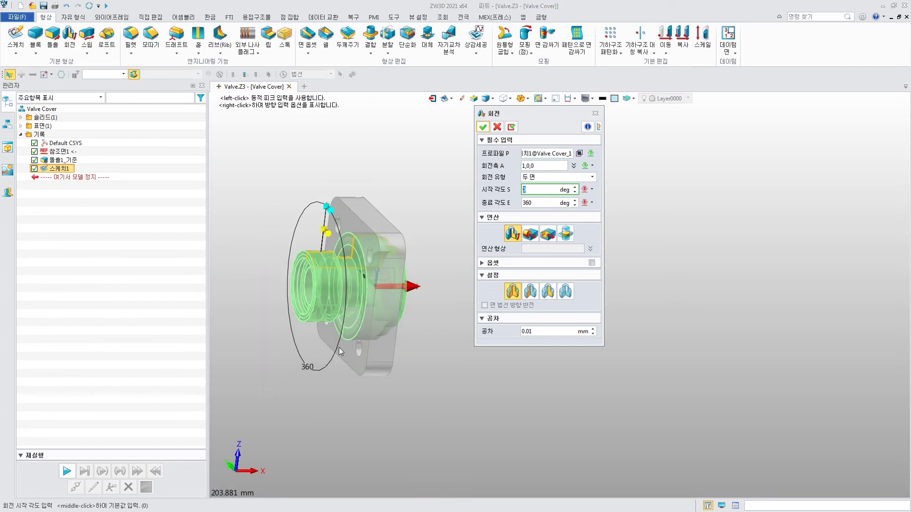
left_click(535, 239)
left_click(532, 250)
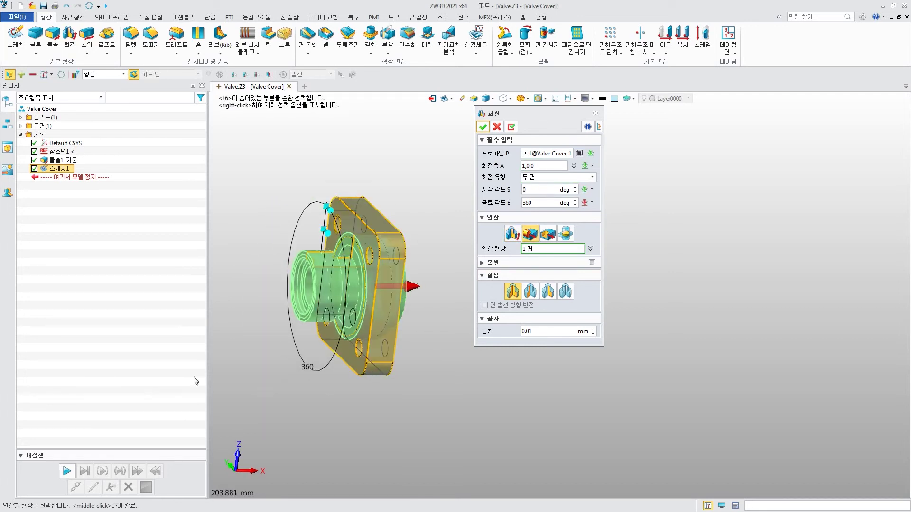
left_click(483, 127)
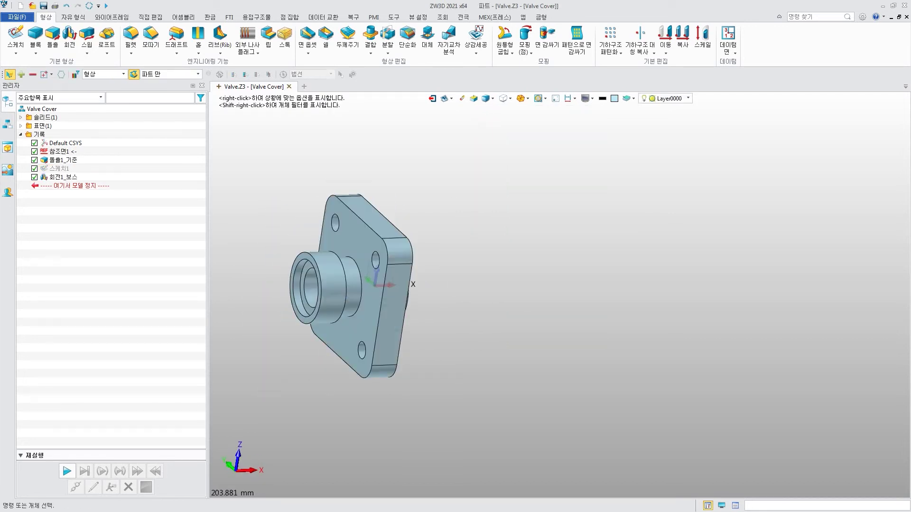
Round the flange edges with a 2 mm fillet.
scroll(369, 326, "up", 2)
left_click(129, 36)
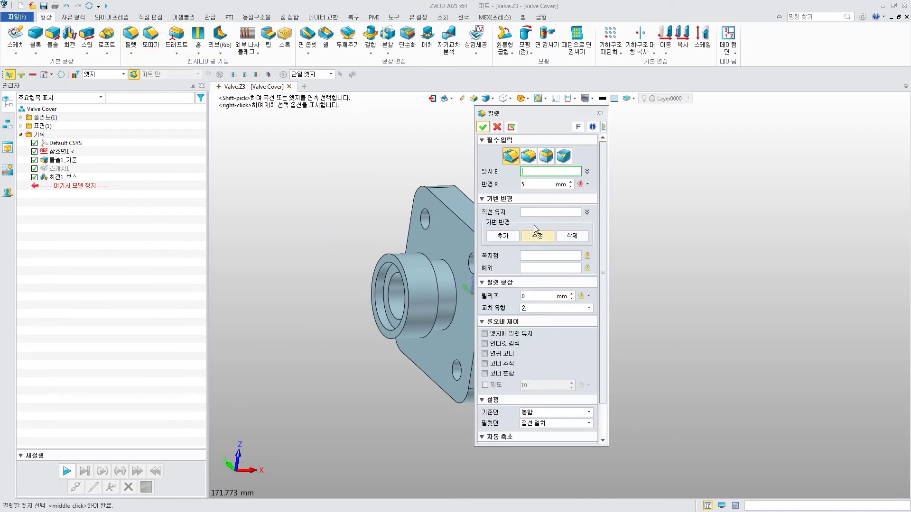
right_click_drag(403, 302, 257, 297)
left_click(387, 223)
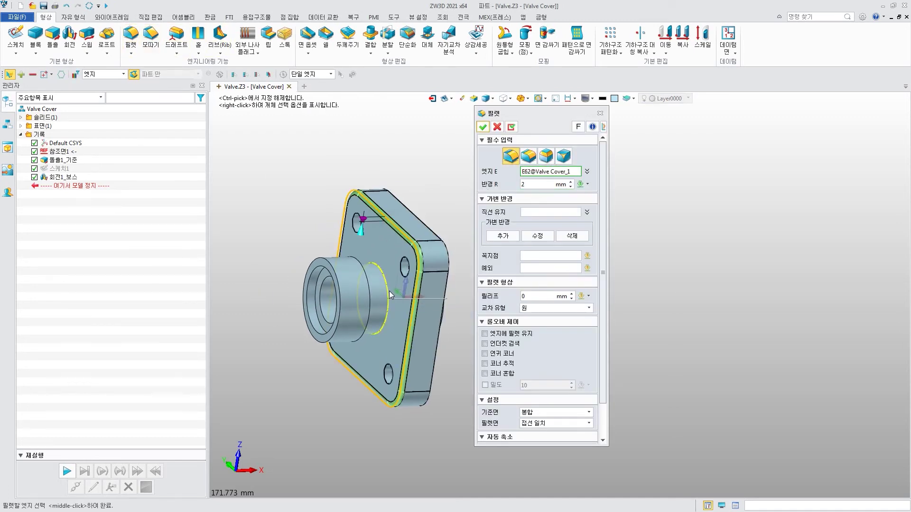
left_click(482, 127)
Chamfer the two boss edges with a 1 mm setback.
left_click(151, 36)
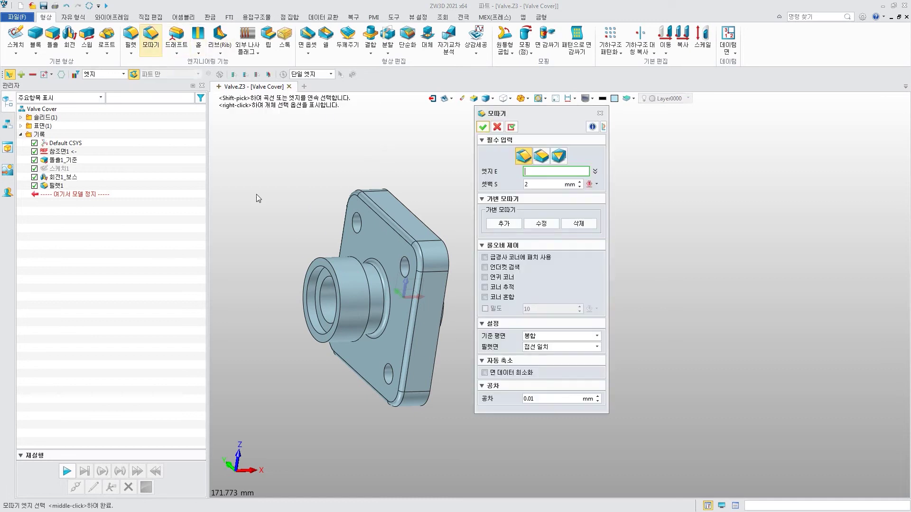
left_click(334, 287)
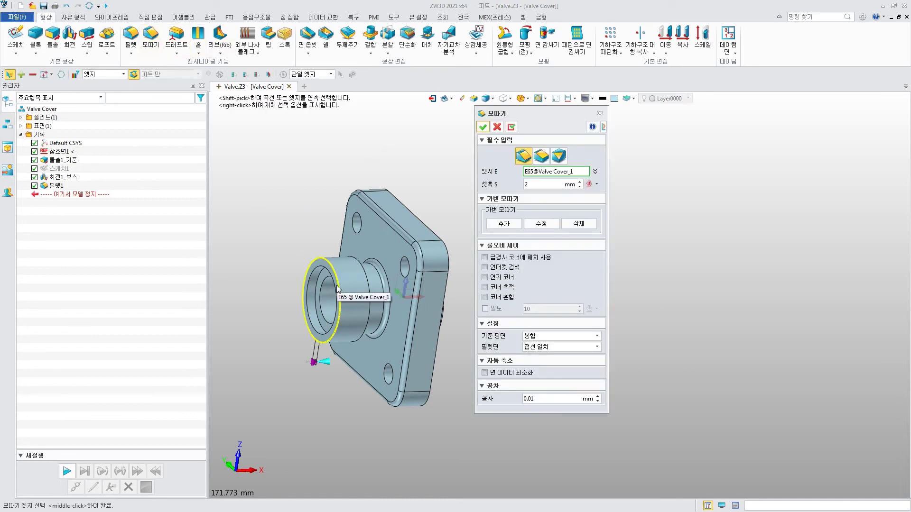
left_click(482, 127)
middle_click_drag(233, 354, 41, 121)
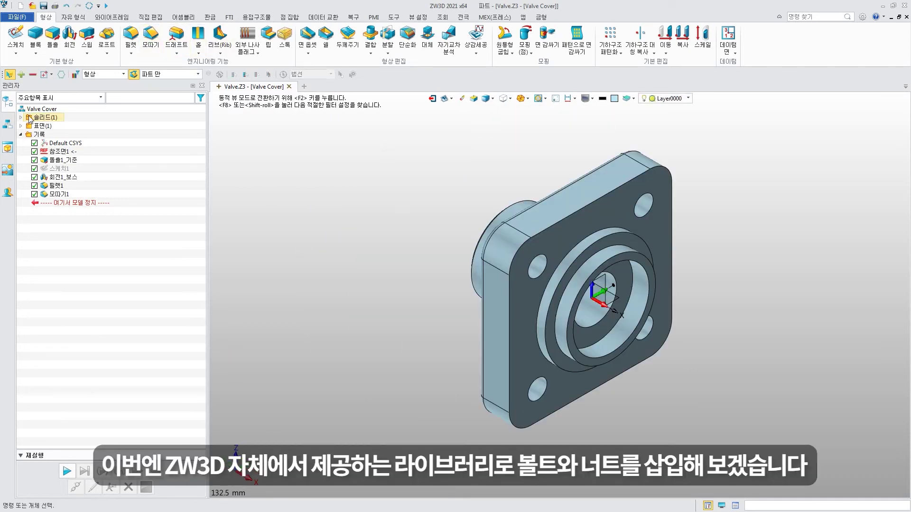
Finish editing the Valve Cover and return to Valve(Assembly).
left_click(7, 124)
right_click(30, 109)
left_click(95, 272)
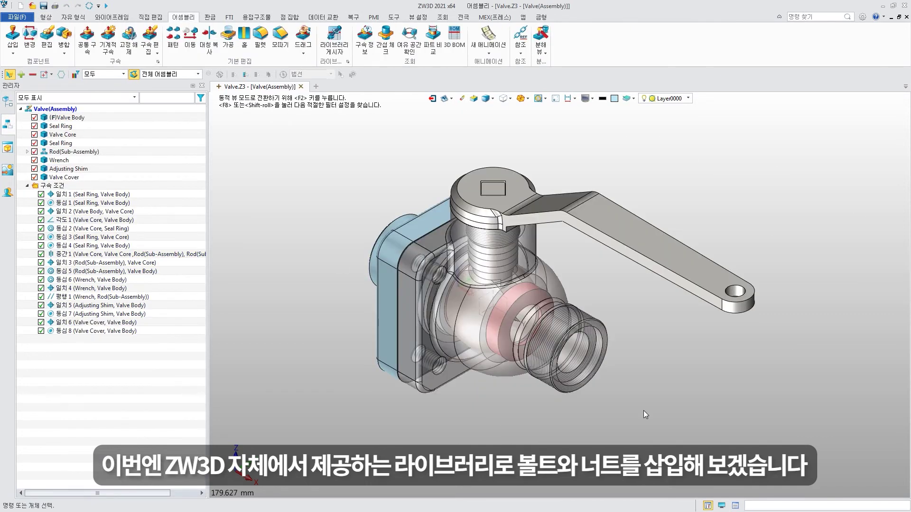
Pick the ISO15071 flanged hex bolt from the Reuse Library with nominal diameter 10.
left_click(720, 506)
left_click(817, 188)
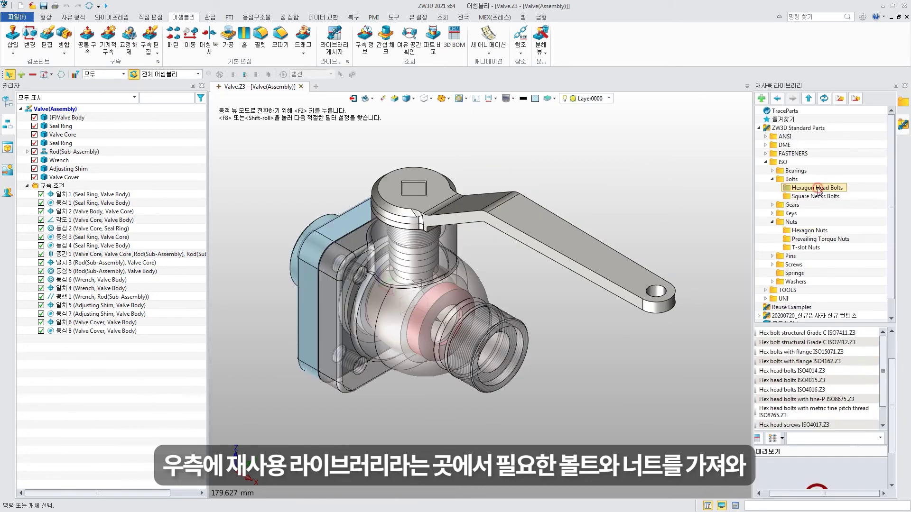
double_click(816, 353)
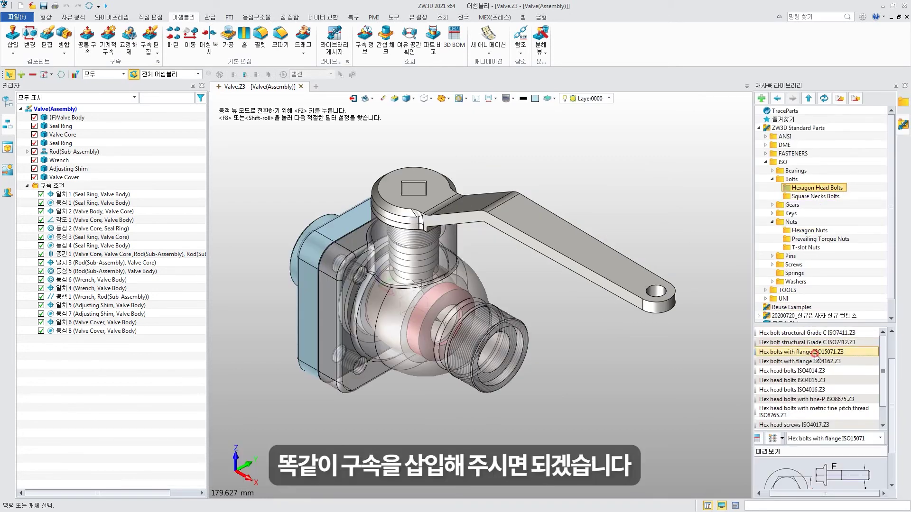
left_click(463, 252)
left_click(462, 283)
left_click(433, 440)
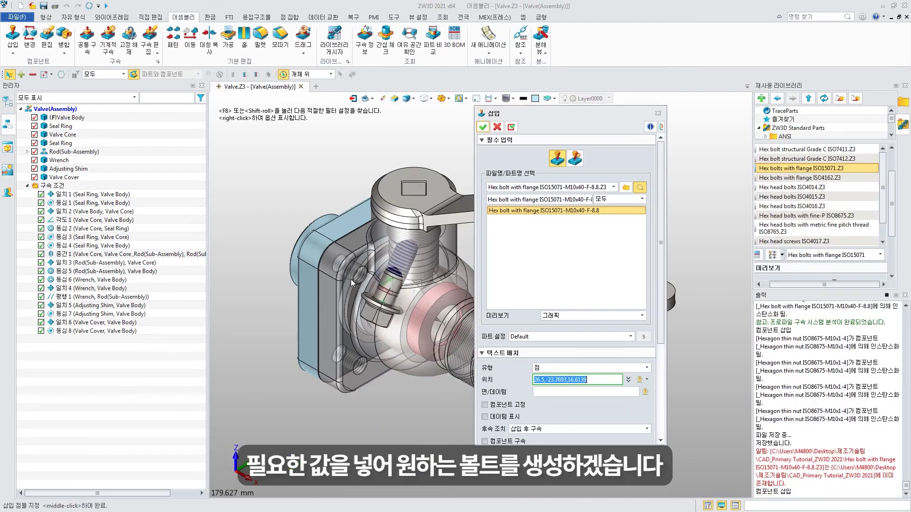
Place the M10x40 flange bolts in all four Valve Cover holes.
scroll(353, 274, "up", 2)
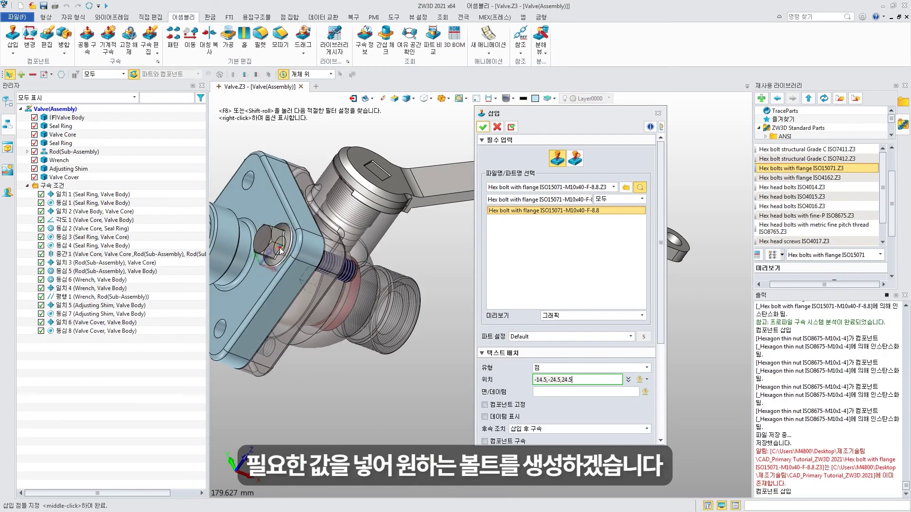
left_click(280, 250)
mouse_move(265, 218)
right_mouse_down()
mouse_move(367, 295)
mouse_move(281, 274)
right_mouse_up()
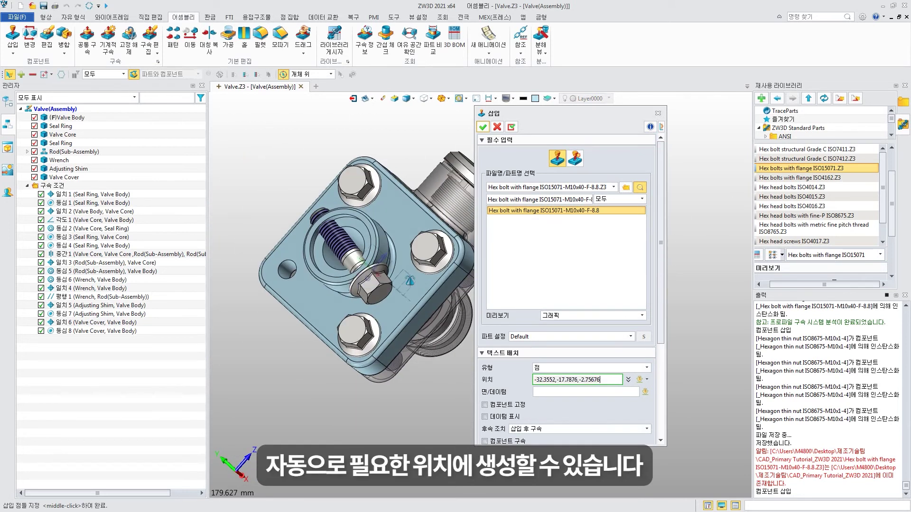
left_click(280, 274)
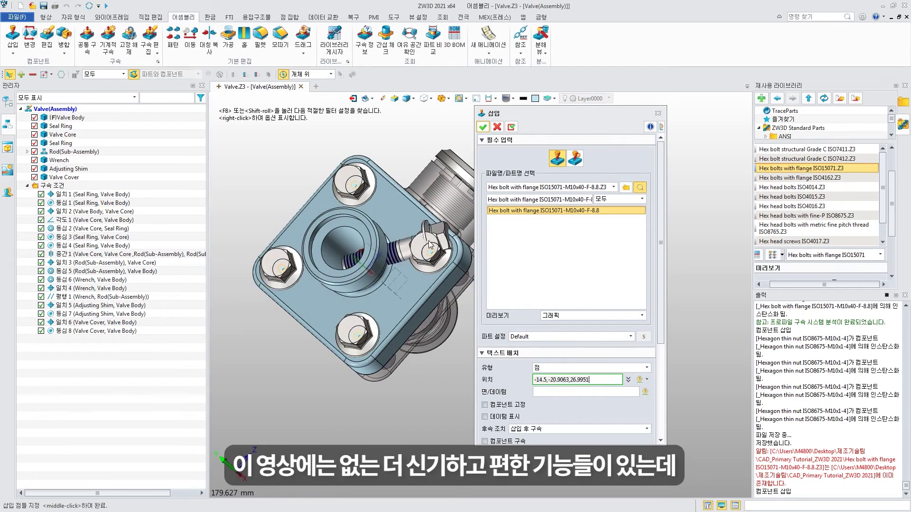
left_click(485, 128)
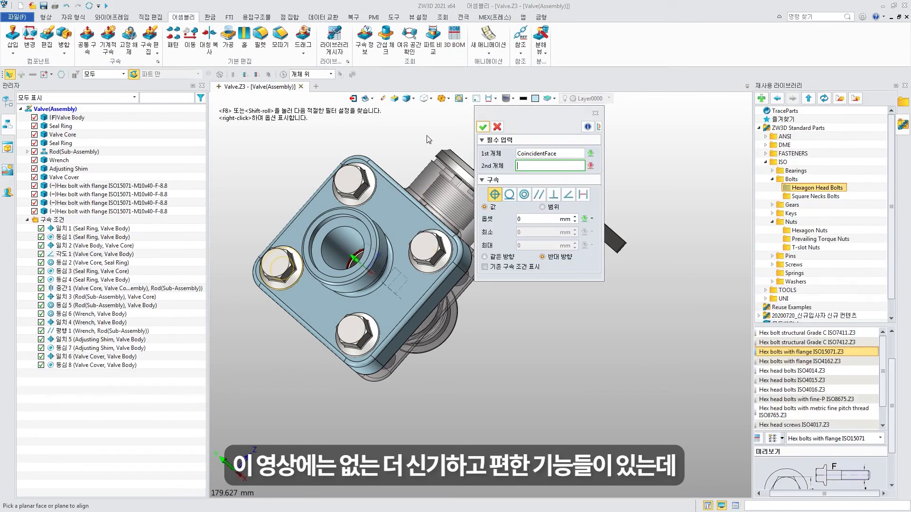
left_click(813, 233)
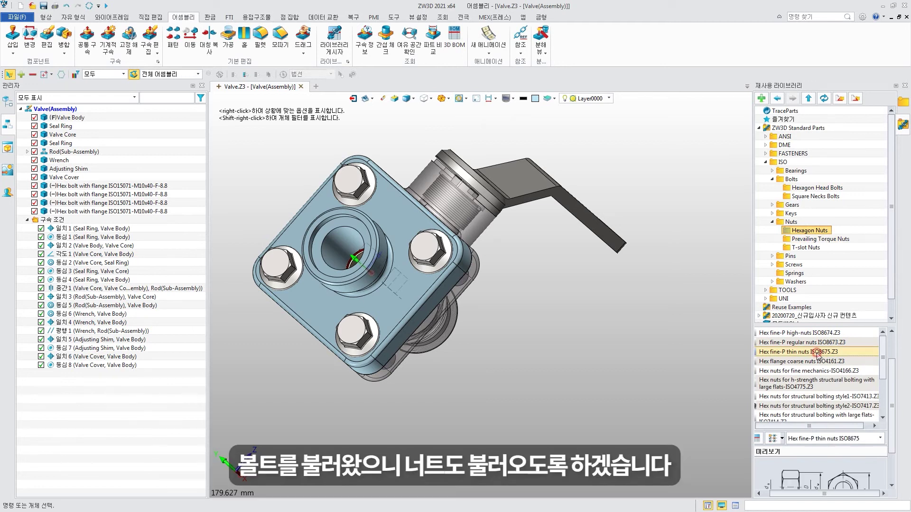
Configure the ISO8675 thin hex nut with nominal size 10.
double_click(817, 353)
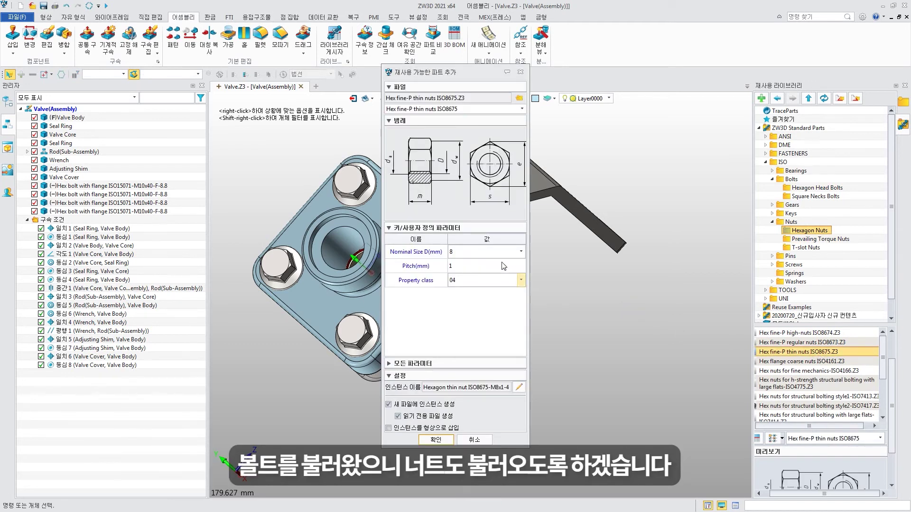
left_click(521, 251)
left_click(479, 285)
left_click(435, 440)
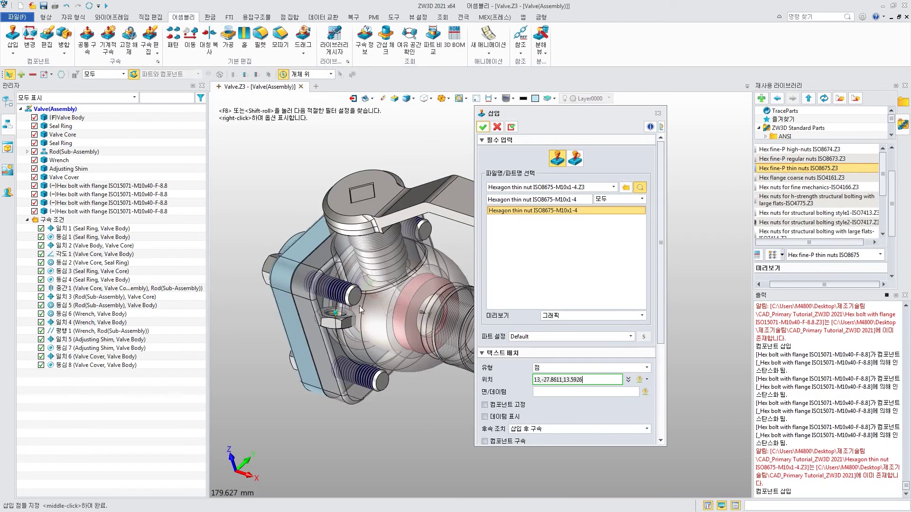
Place M10x1 thin nuts on all four bolt ends, skipping the constraint setup.
mouse_move(413, 380)
middle_mouse_down()
mouse_move(436, 369)
mouse_move(418, 372)
middle_mouse_up()
left_click(416, 368)
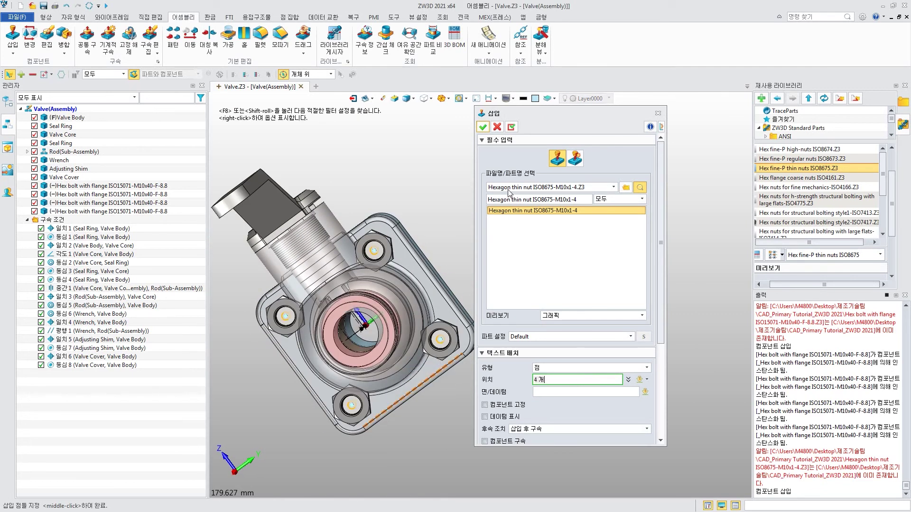
left_click(483, 127)
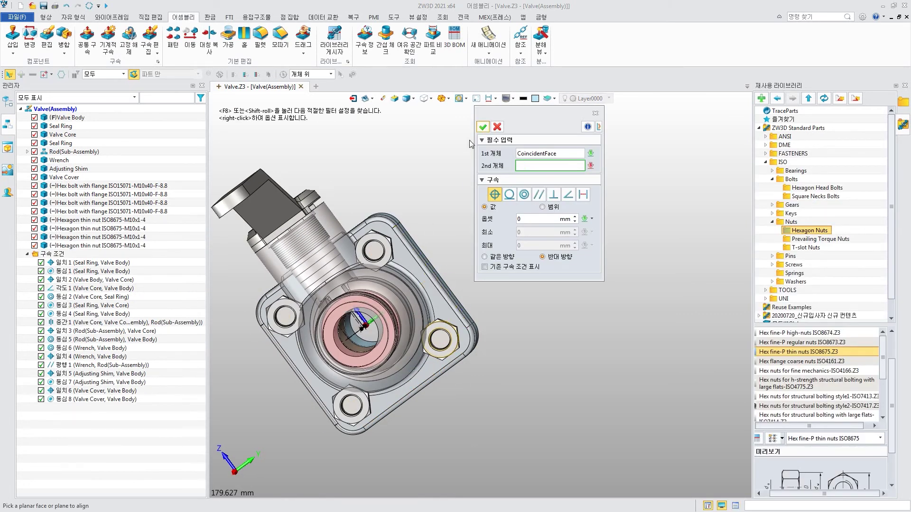
left_click(497, 126)
scroll(342, 311, "up", 3)
scroll(333, 233, "up", 3)
left_click_drag(394, 304, 351, 302)
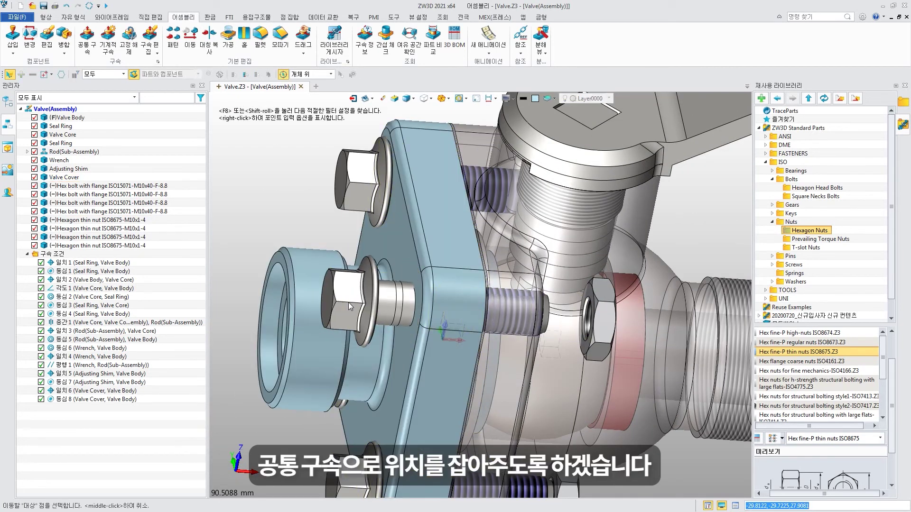
Constrain the lower bolt head coincident with the Valve Cover face.
left_click(375, 389)
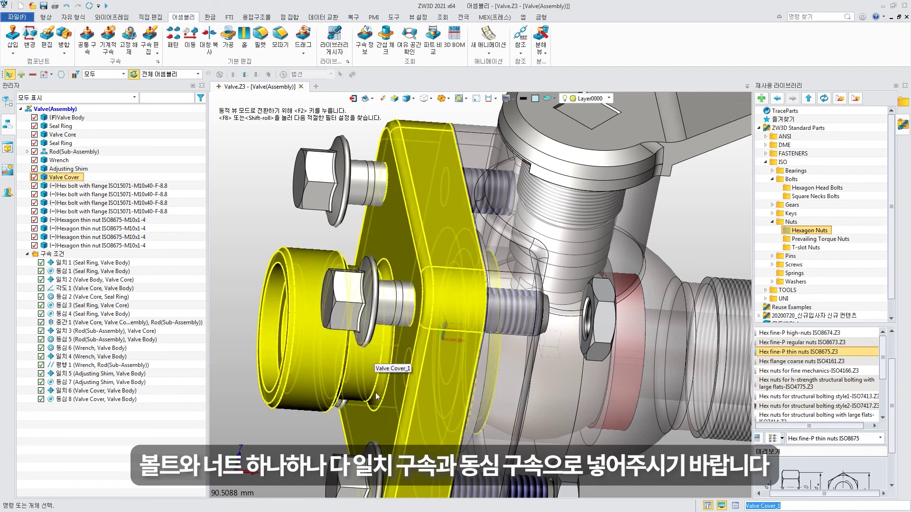
scroll(419, 386, "up", 2)
left_click_drag(419, 385, 382, 395)
middle_click_drag(417, 321, 346, 285)
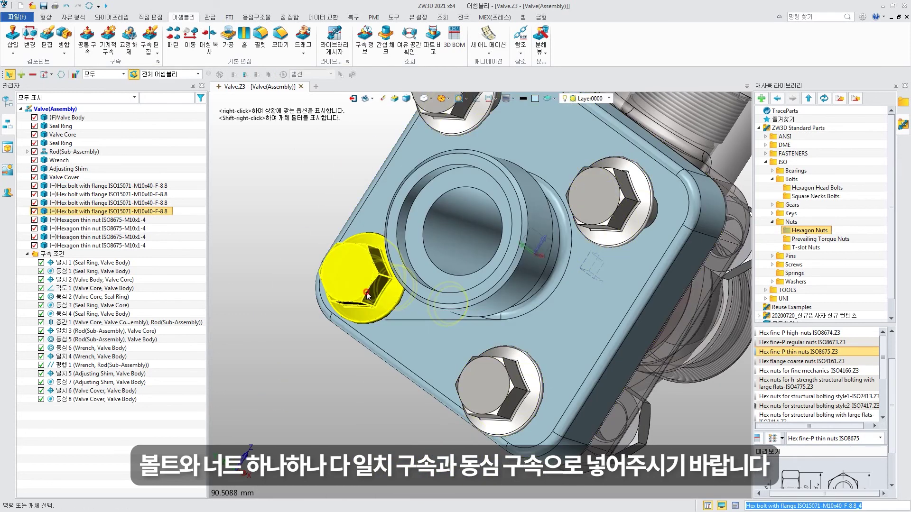
left_click(87, 36)
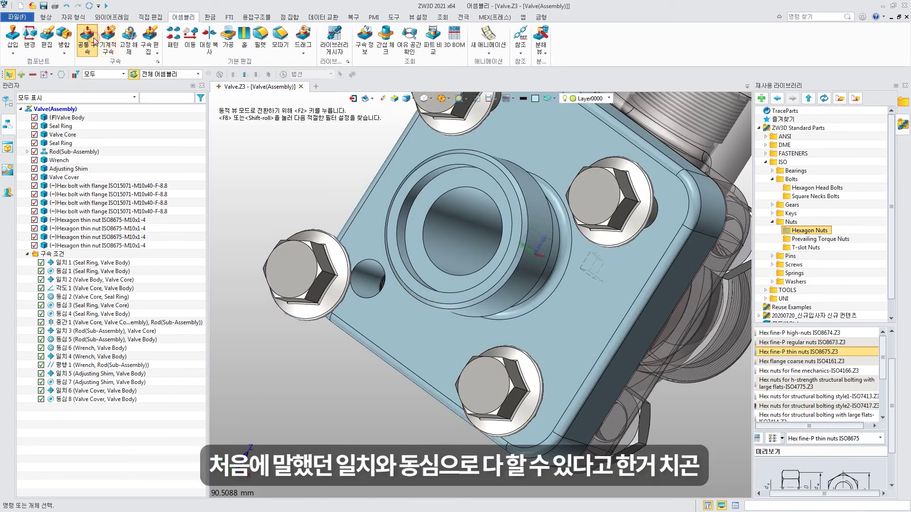
mouse_move(385, 210)
middle_mouse_down()
mouse_move(400, 211)
mouse_move(475, 380)
middle_mouse_up()
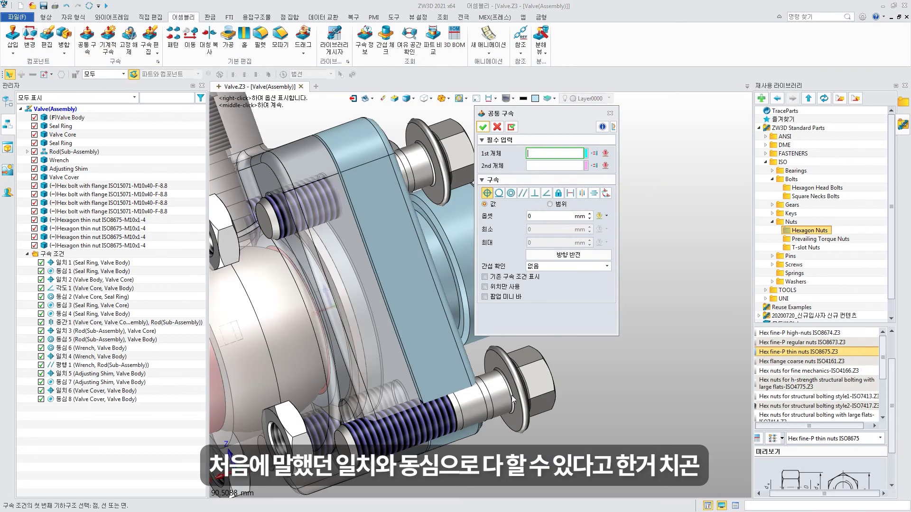
left_click(505, 409)
middle_click_drag(505, 408, 596, 405)
left_click(595, 404)
left_click(482, 127)
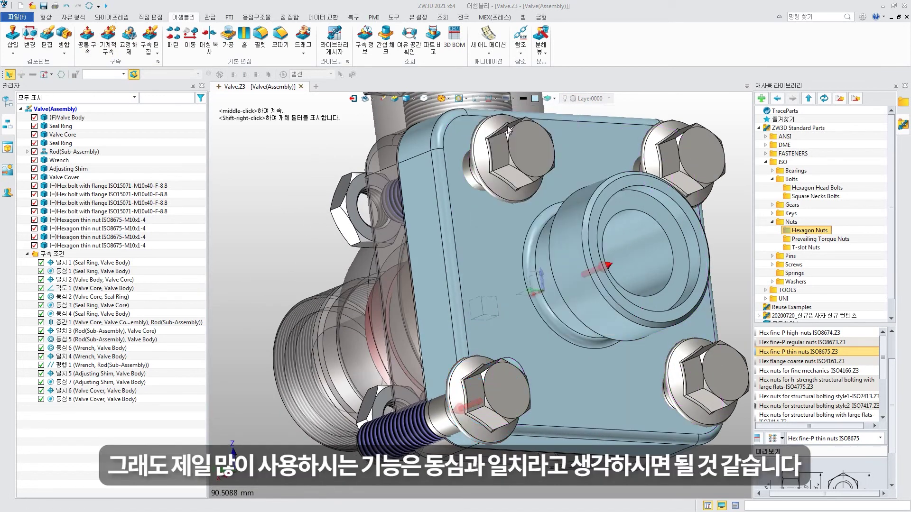
Make the bolts concentric with the cover holes and constrain the next bolt likewise.
left_click(510, 193)
scroll(418, 353, "up", 5)
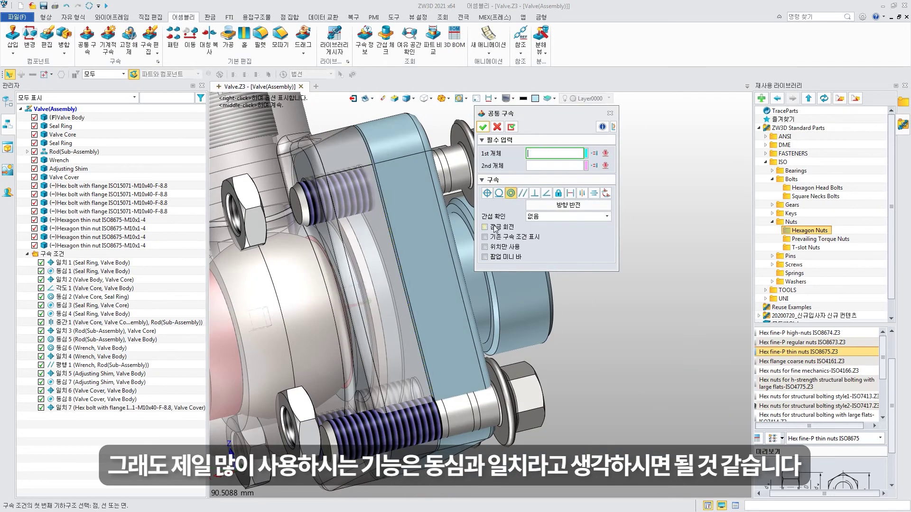
left_click(470, 394)
left_click(511, 126)
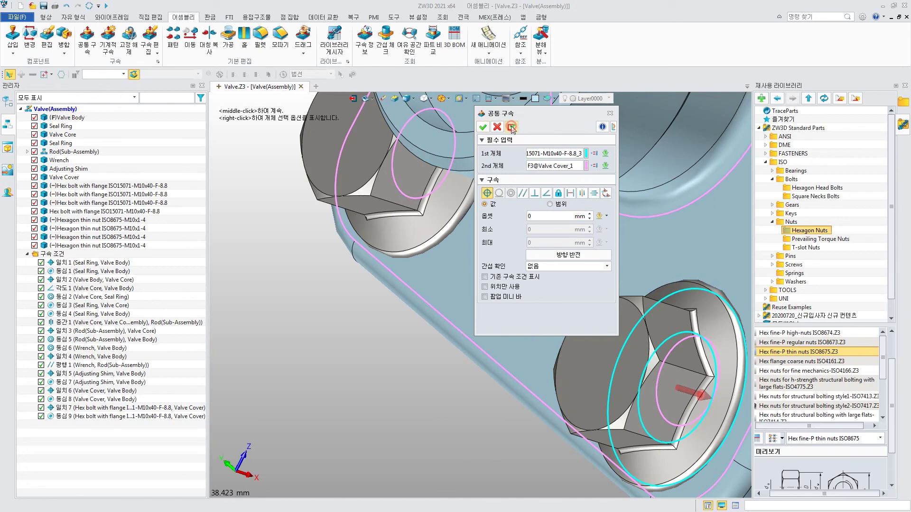
left_click(511, 127)
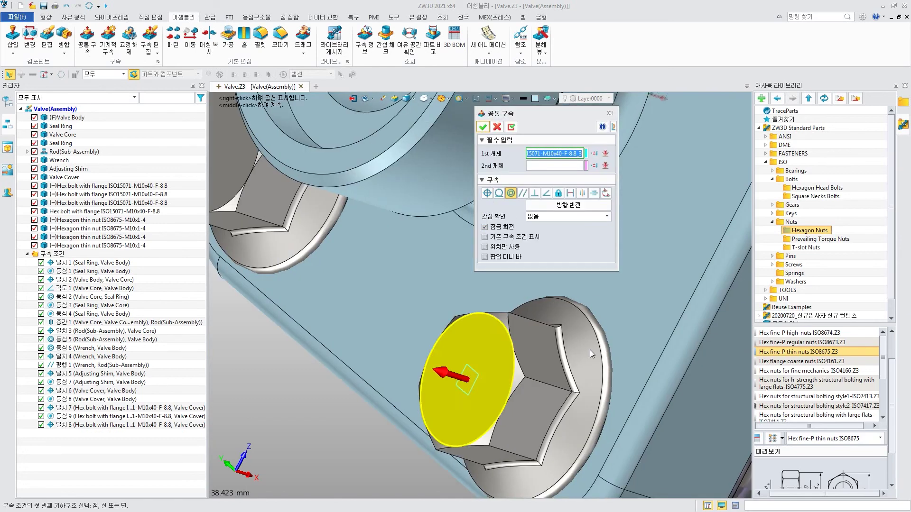
left_click(605, 376)
left_click(484, 127)
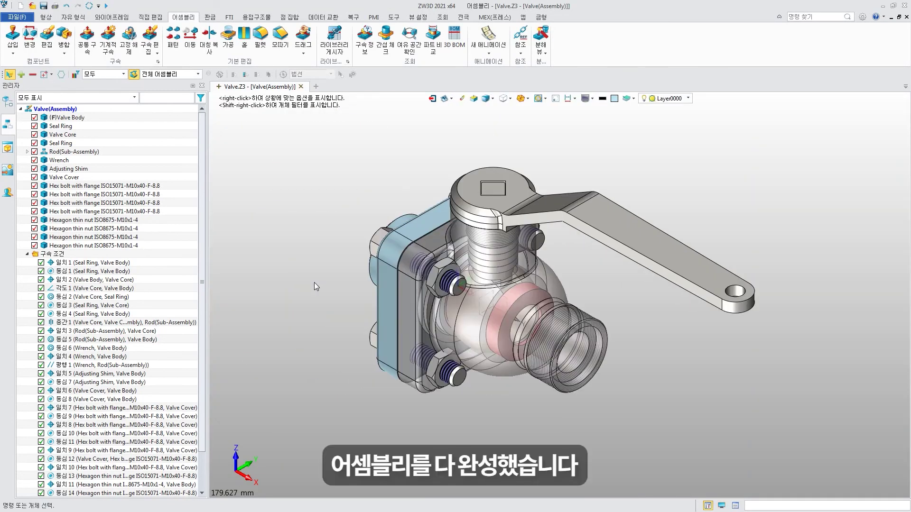
Change the valve body's Base Legth variable to 85 mm, regenerate the part, and return to the assembly.
key("ctrl+Down")
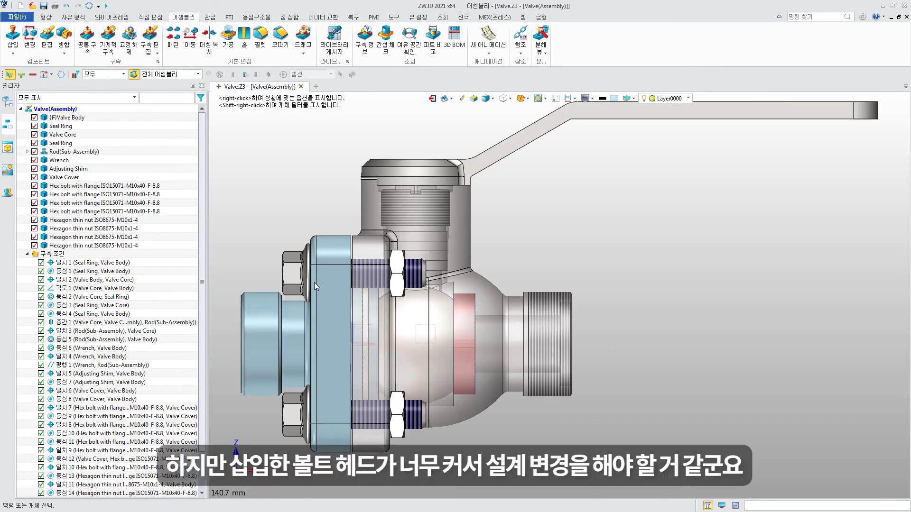
key("ctrl+Left")
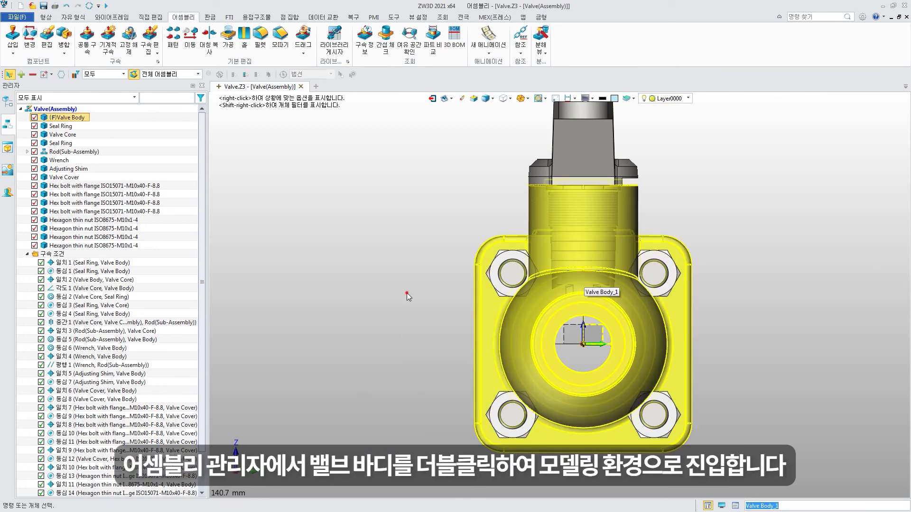
double_click(77, 119)
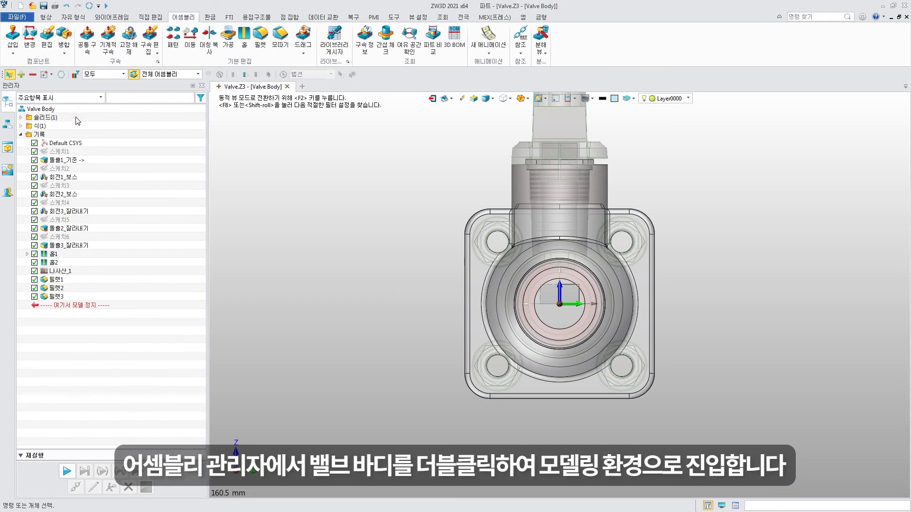
left_click(21, 127)
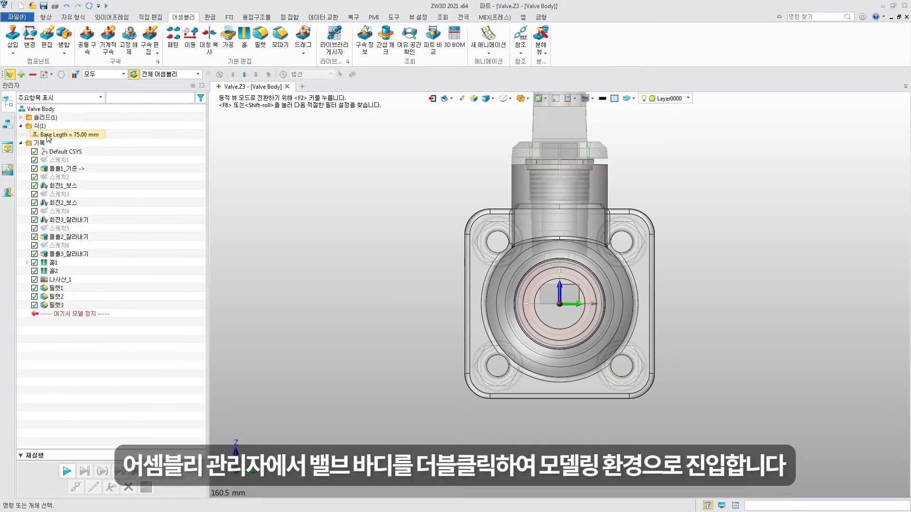
double_click(67, 134)
type("85")
left_click(458, 315)
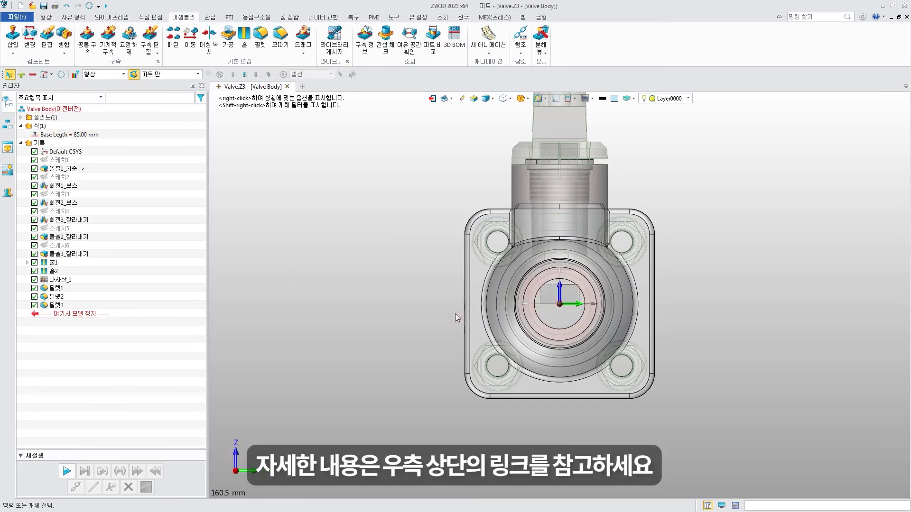
left_click(89, 6)
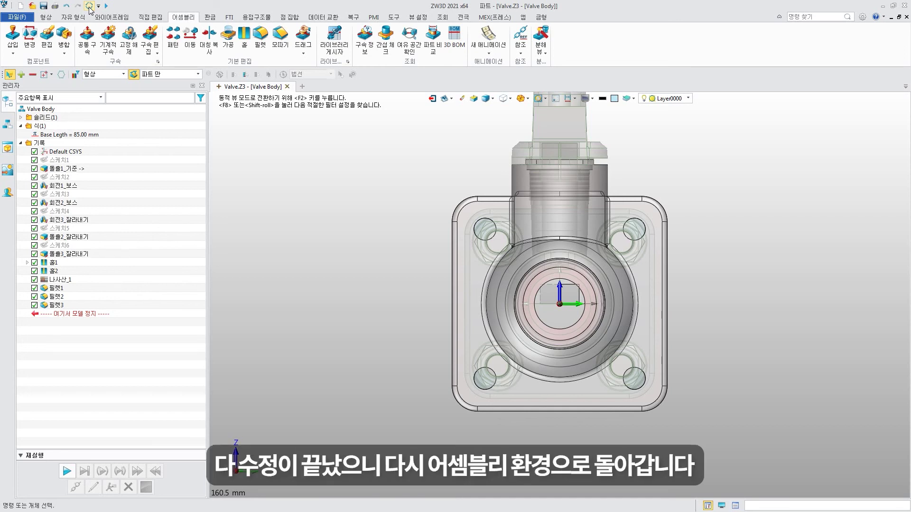
left_click(432, 99)
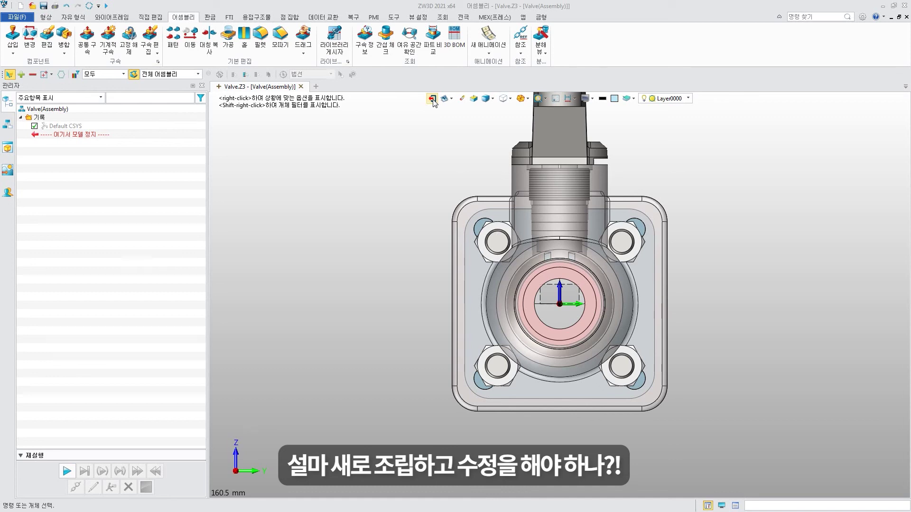
Regenerate the valve assembly so the bolts and nuts follow the 85 mm body, then view it isometrically.
left_click(7, 124)
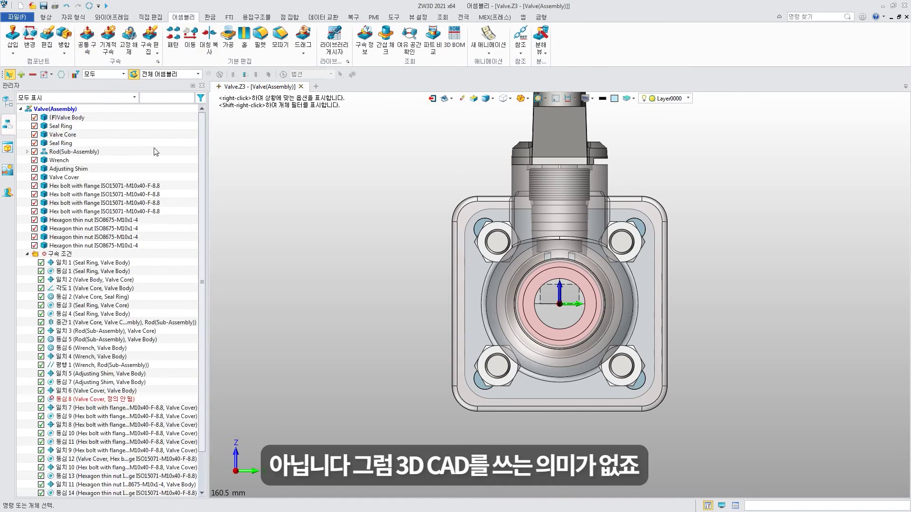
left_click(89, 5)
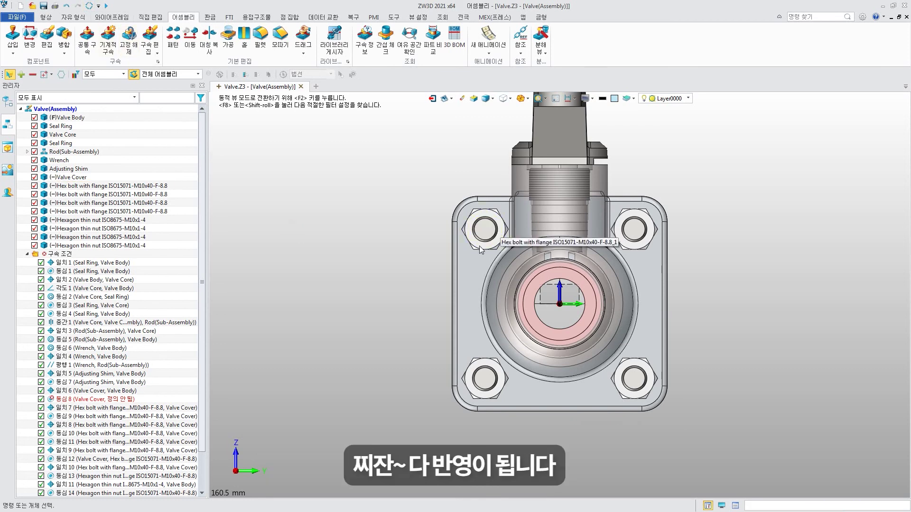
left_click(631, 378)
key("Escape")
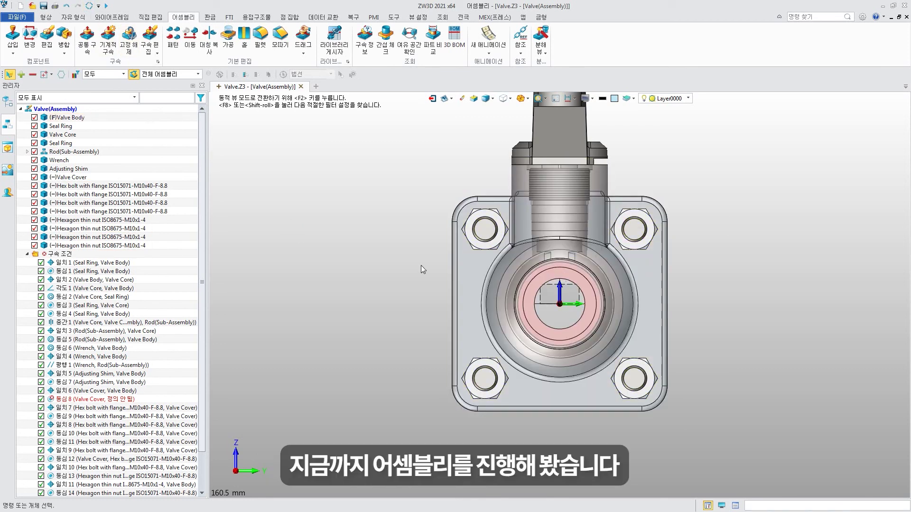
key("Home")
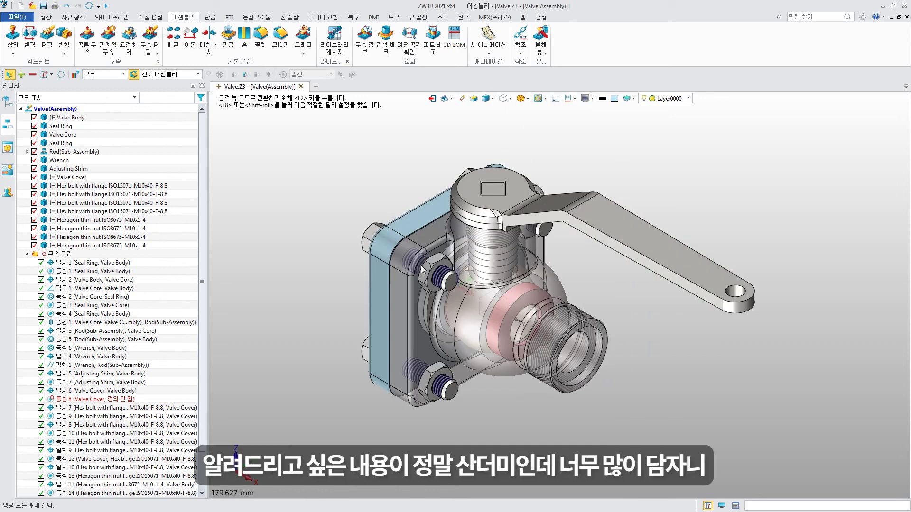